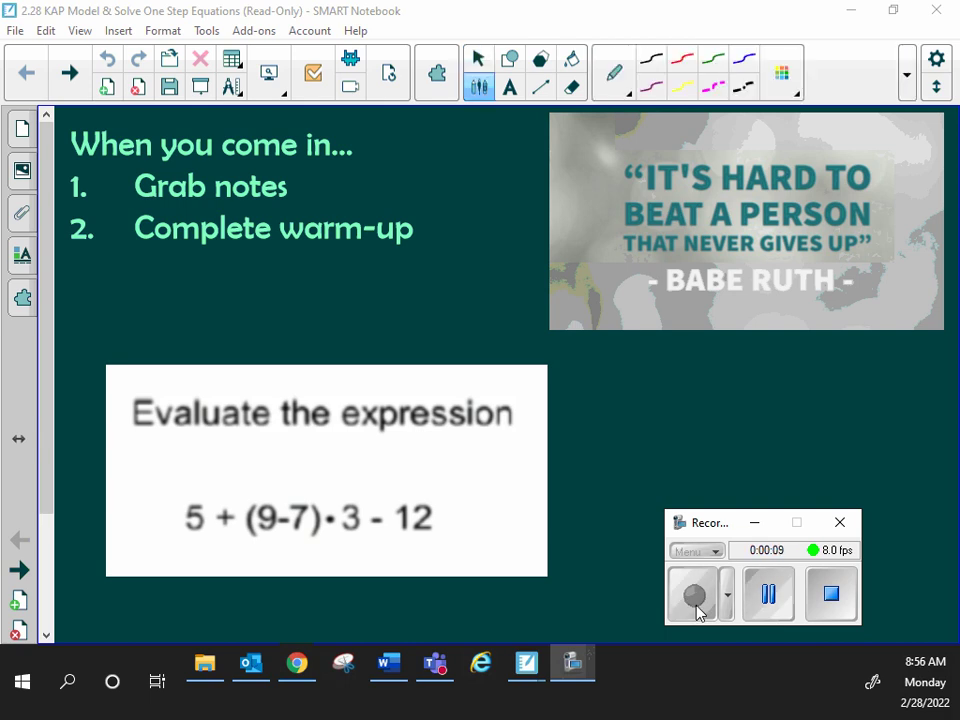
In yellow, underline (9-7) and rewrite the warm-up as 5+2·3-12, then 5+6-12.
{"action": "scroll", "coordinate": [58, 354], "scroll_direction": "down", "scroll_amount": 3}
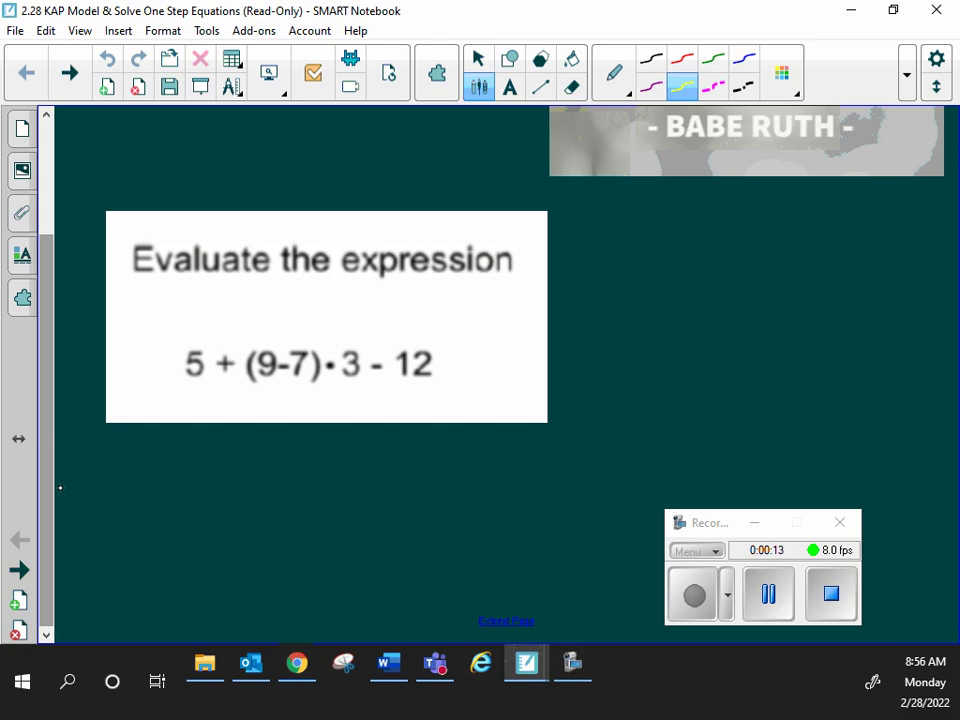
{"action": "left_click_drag", "start_coordinate": [325, 399], "coordinate": [260, 398]}
{"action": "mouse_move", "coordinate": [222, 457]}
{"action": "left_mouse_down"}
{"action": "mouse_move", "coordinate": [197, 489]}
{"action": "mouse_move", "coordinate": [258, 479]}
{"action": "left_mouse_up"}
{"action": "mouse_move", "coordinate": [246, 465]}
{"action": "left_mouse_down"}
{"action": "mouse_move", "coordinate": [245, 491]}
{"action": "mouse_move", "coordinate": [352, 512]}
{"action": "mouse_move", "coordinate": [410, 490]}
{"action": "left_mouse_up"}
{"action": "left_click", "coordinate": [335, 487]}
{"action": "left_click_drag", "start_coordinate": [425, 478], "coordinate": [423, 515]}
{"action": "mouse_move", "coordinate": [440, 490]}
{"action": "left_mouse_down"}
{"action": "mouse_move", "coordinate": [450, 484]}
{"action": "mouse_move", "coordinate": [485, 520]}
{"action": "left_mouse_up"}
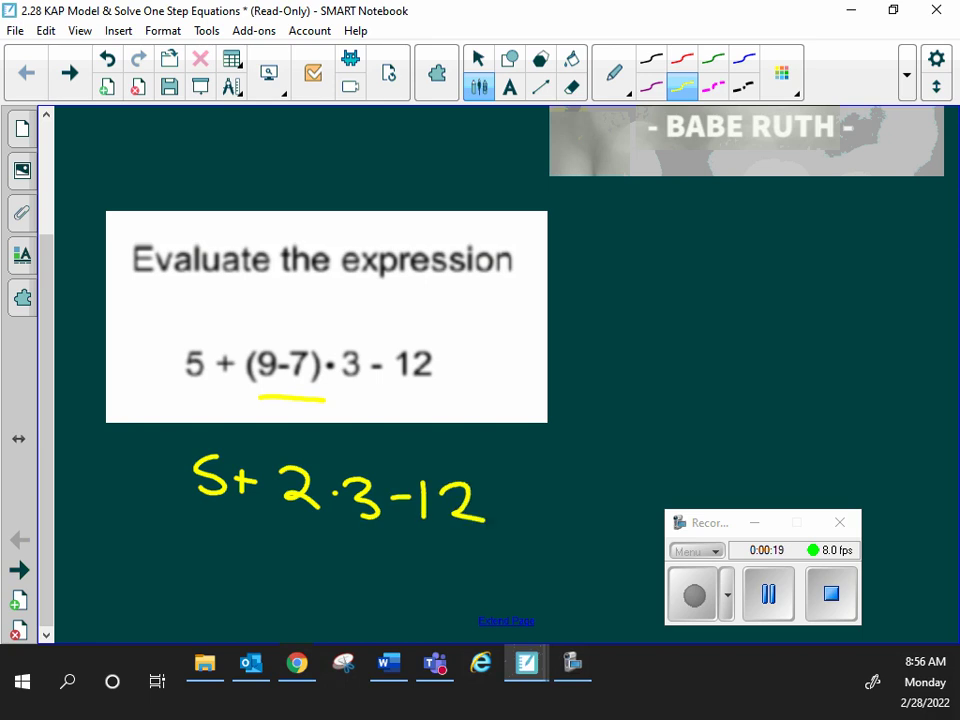
{"action": "scroll", "coordinate": [500, 375], "scroll_direction": "down", "scroll_amount": 3}
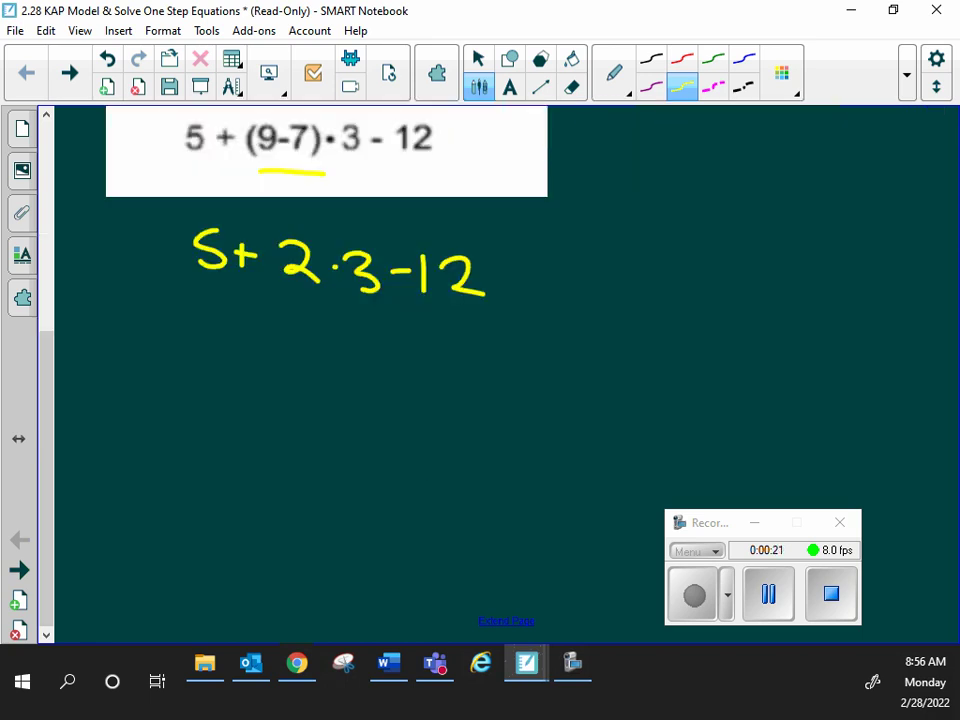
{"action": "left_click_drag", "start_coordinate": [284, 288], "coordinate": [362, 297]}
{"action": "mouse_move", "coordinate": [256, 327]}
{"action": "left_mouse_down"}
{"action": "mouse_move", "coordinate": [234, 329]}
{"action": "mouse_move", "coordinate": [228, 368]}
{"action": "mouse_move", "coordinate": [272, 370]}
{"action": "left_mouse_up"}
{"action": "left_click", "coordinate": [273, 343]}
{"action": "mouse_move", "coordinate": [260, 357]}
{"action": "left_mouse_down"}
{"action": "mouse_move", "coordinate": [286, 356]}
{"action": "mouse_move", "coordinate": [322, 376]}
{"action": "mouse_move", "coordinate": [383, 367]}
{"action": "left_mouse_up"}
{"action": "mouse_move", "coordinate": [397, 357]}
{"action": "left_mouse_down"}
{"action": "mouse_move", "coordinate": [401, 390]}
{"action": "mouse_move", "coordinate": [455, 391]}
{"action": "left_mouse_up"}
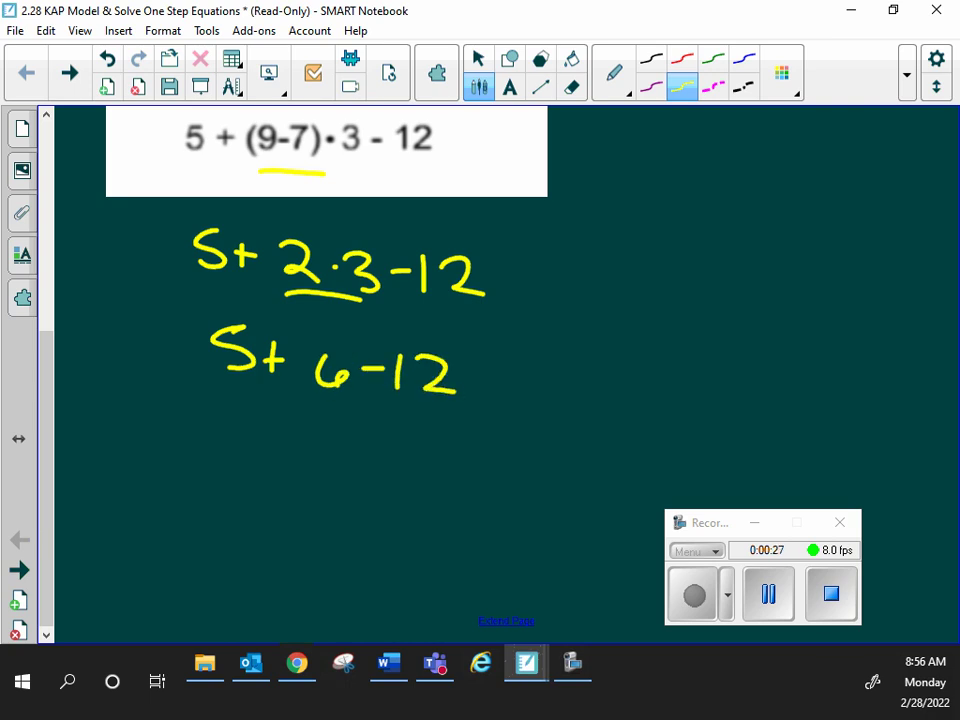
Underline 5+6, finish with 11-12=-1, then go to the KAP One-Step Equations Notes page.
{"action": "left_click_drag", "start_coordinate": [221, 397], "coordinate": [309, 400]}
{"action": "left_click", "coordinate": [318, 403]}
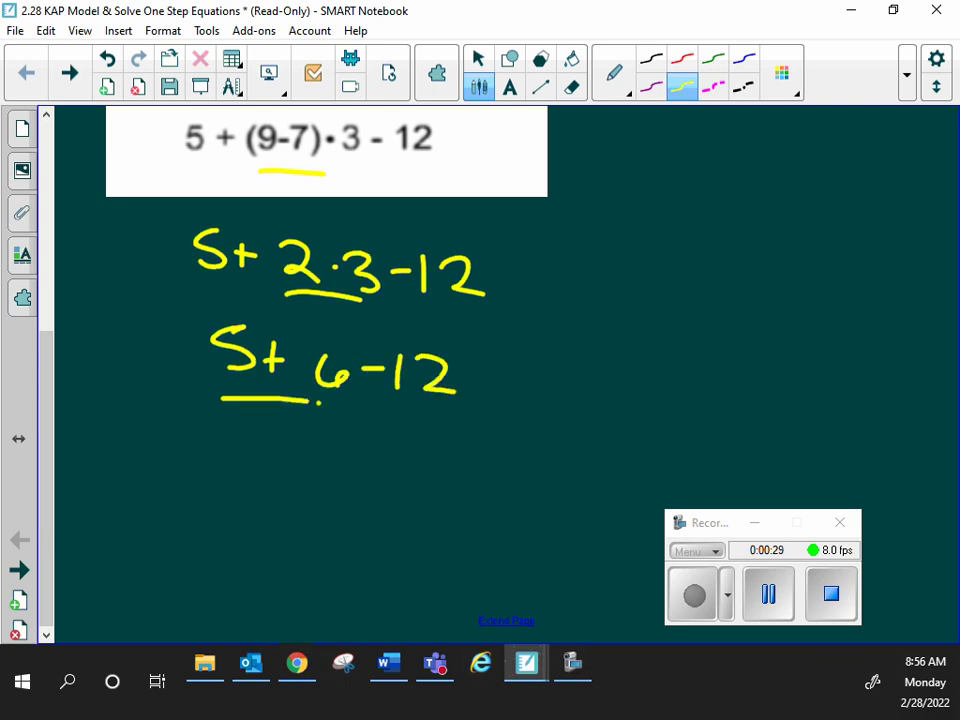
{"action": "left_click_drag", "start_coordinate": [218, 406], "coordinate": [355, 410]}
{"action": "left_click_drag", "start_coordinate": [278, 437], "coordinate": [279, 474]}
{"action": "mouse_move", "coordinate": [296, 437]}
{"action": "left_mouse_down"}
{"action": "mouse_move", "coordinate": [297, 470]}
{"action": "mouse_move", "coordinate": [338, 459]}
{"action": "left_mouse_up"}
{"action": "left_click", "coordinate": [366, 450]}
{"action": "mouse_move", "coordinate": [348, 445]}
{"action": "left_mouse_down"}
{"action": "mouse_move", "coordinate": [349, 476]}
{"action": "mouse_move", "coordinate": [403, 479]}
{"action": "mouse_move", "coordinate": [436, 455]}
{"action": "left_mouse_up"}
{"action": "left_click_drag", "start_coordinate": [412, 468], "coordinate": [460, 459]}
{"action": "left_click", "coordinate": [447, 459]}
{"action": "left_click_drag", "start_coordinate": [470, 446], "coordinate": [472, 468]}
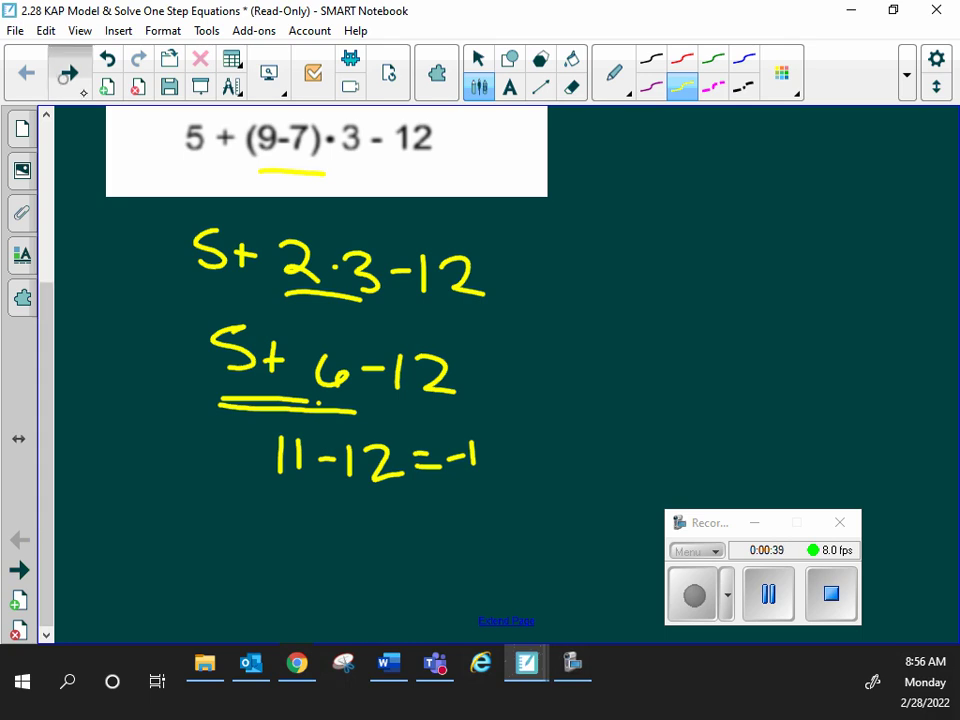
{"action": "left_click", "coordinate": [69, 72]}
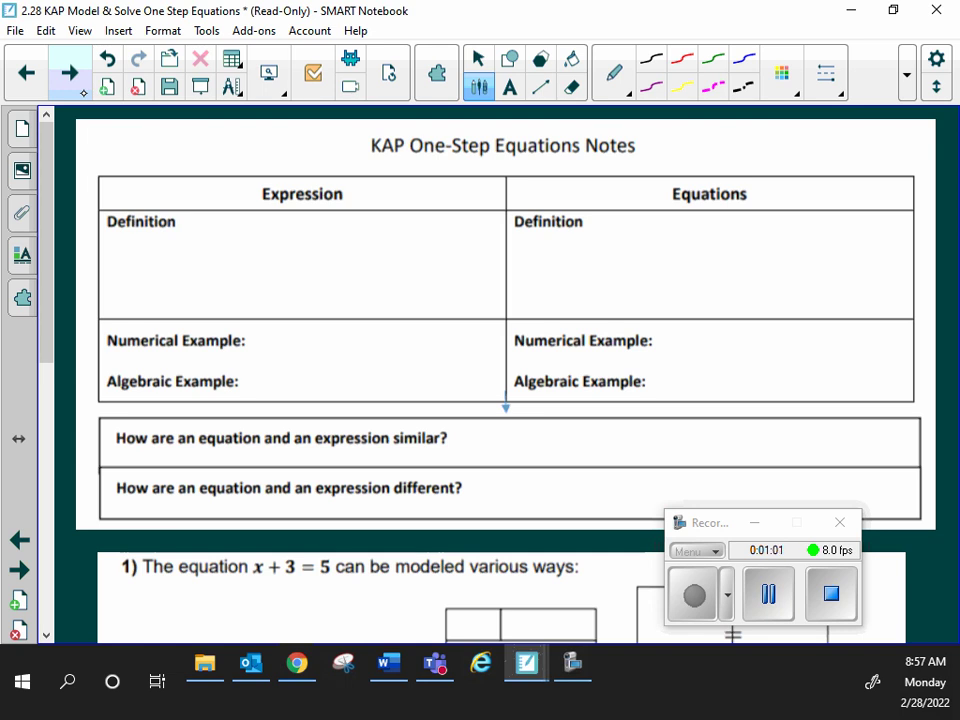
In red, write 'a combination of numbers & operations.' as the Expression definition.
{"action": "mouse_move", "coordinate": [212, 220]}
{"action": "left_mouse_down"}
{"action": "mouse_move", "coordinate": [214, 232]}
{"action": "mouse_move", "coordinate": [392, 224]}
{"action": "mouse_move", "coordinate": [456, 232]}
{"action": "left_mouse_up"}
{"action": "mouse_move", "coordinate": [122, 248]}
{"action": "left_mouse_down"}
{"action": "mouse_move", "coordinate": [110, 262]}
{"action": "mouse_move", "coordinate": [120, 248]}
{"action": "left_mouse_up"}
{"action": "mouse_move", "coordinate": [134, 248]}
{"action": "left_mouse_down"}
{"action": "mouse_move", "coordinate": [148, 250]}
{"action": "mouse_move", "coordinate": [140, 266]}
{"action": "mouse_move", "coordinate": [158, 252]}
{"action": "mouse_move", "coordinate": [231, 262]}
{"action": "left_mouse_up"}
{"action": "mouse_move", "coordinate": [236, 244]}
{"action": "left_mouse_down"}
{"action": "mouse_move", "coordinate": [244, 256]}
{"action": "mouse_move", "coordinate": [270, 254]}
{"action": "left_mouse_up"}
{"action": "mouse_move", "coordinate": [284, 252]}
{"action": "left_mouse_down"}
{"action": "mouse_move", "coordinate": [274, 262]}
{"action": "mouse_move", "coordinate": [340, 258]}
{"action": "mouse_move", "coordinate": [352, 268]}
{"action": "left_mouse_up"}
{"action": "mouse_move", "coordinate": [358, 256]}
{"action": "left_mouse_down"}
{"action": "mouse_move", "coordinate": [378, 250]}
{"action": "mouse_move", "coordinate": [410, 262]}
{"action": "left_mouse_up"}
{"action": "left_click_drag", "start_coordinate": [414, 254], "coordinate": [458, 258]}
{"action": "left_click_drag", "start_coordinate": [471, 255], "coordinate": [472, 257]}
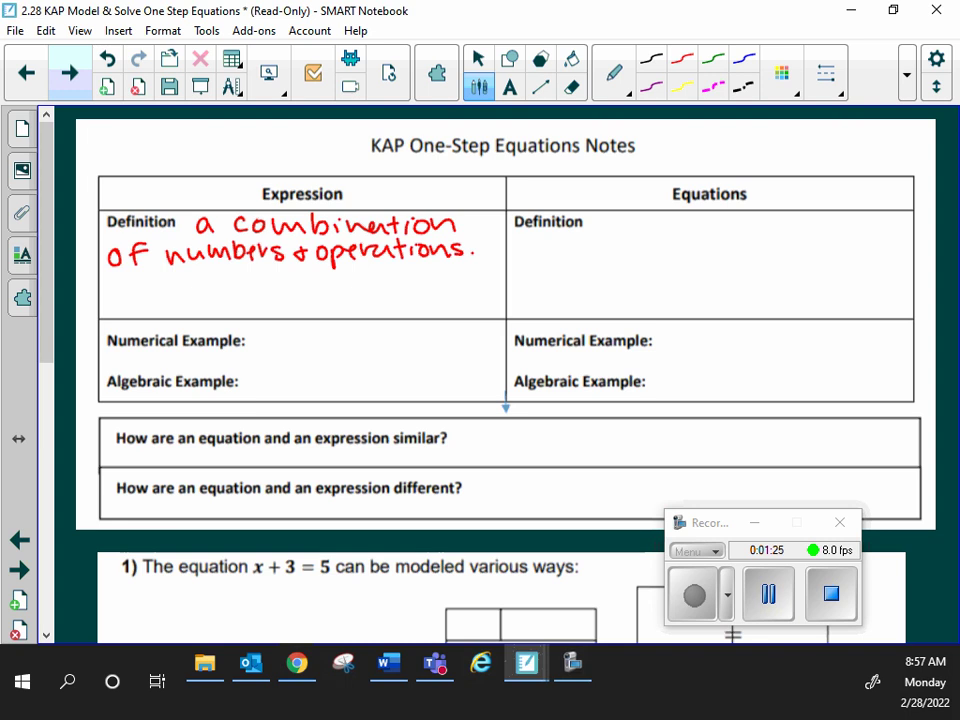
Add a second line reading 'May include variables.'.
{"action": "mouse_move", "coordinate": [107, 289]}
{"action": "left_mouse_down"}
{"action": "mouse_move", "coordinate": [107, 312]}
{"action": "mouse_move", "coordinate": [160, 318]}
{"action": "left_mouse_up"}
{"action": "mouse_move", "coordinate": [177, 298]}
{"action": "left_mouse_down"}
{"action": "mouse_move", "coordinate": [177, 312]}
{"action": "mouse_move", "coordinate": [212, 310]}
{"action": "left_mouse_up"}
{"action": "mouse_move", "coordinate": [217, 288]}
{"action": "left_mouse_down"}
{"action": "mouse_move", "coordinate": [219, 311]}
{"action": "mouse_move", "coordinate": [242, 311]}
{"action": "left_mouse_up"}
{"action": "mouse_move", "coordinate": [259, 287]}
{"action": "left_mouse_down"}
{"action": "mouse_move", "coordinate": [259, 311]}
{"action": "mouse_move", "coordinate": [249, 310]}
{"action": "left_mouse_up"}
{"action": "mouse_move", "coordinate": [265, 303]}
{"action": "left_mouse_down"}
{"action": "mouse_move", "coordinate": [306, 298]}
{"action": "mouse_move", "coordinate": [322, 311]}
{"action": "mouse_move", "coordinate": [335, 301]}
{"action": "left_mouse_up"}
{"action": "mouse_move", "coordinate": [341, 300]}
{"action": "left_mouse_down"}
{"action": "mouse_move", "coordinate": [341, 311]}
{"action": "mouse_move", "coordinate": [419, 313]}
{"action": "left_mouse_up"}
{"action": "left_click", "coordinate": [440, 313]}
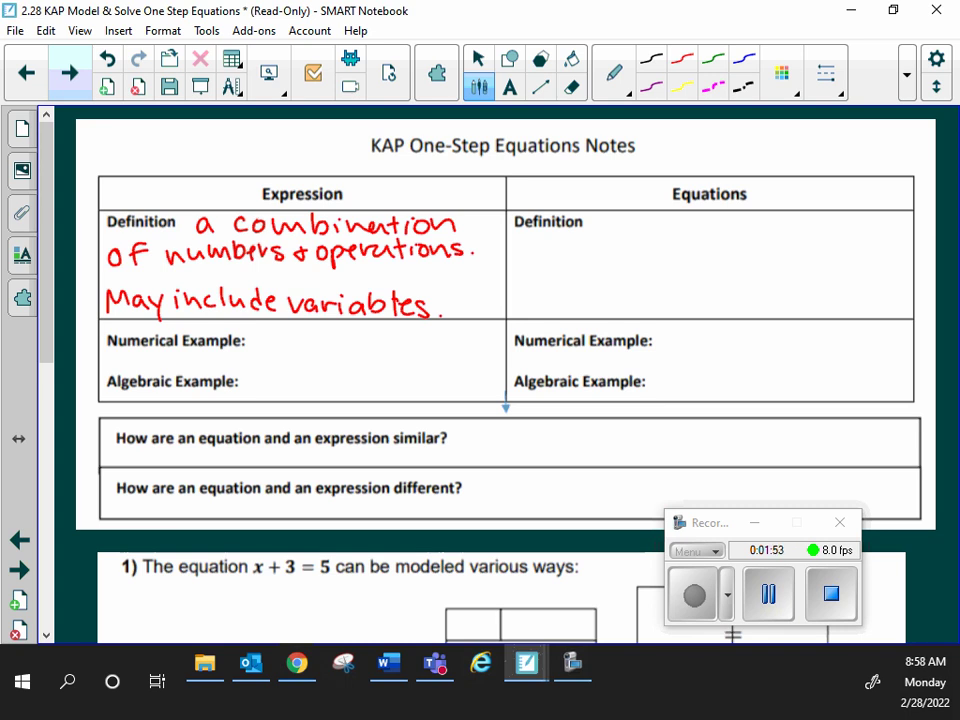
In red, write 5+6-3 as the numerical example and 5+x-3 as the algebraic example.
{"action": "mouse_move", "coordinate": [266, 331]}
{"action": "left_mouse_down"}
{"action": "mouse_move", "coordinate": [264, 353]}
{"action": "mouse_move", "coordinate": [290, 330]}
{"action": "left_mouse_up"}
{"action": "left_click_drag", "start_coordinate": [298, 343], "coordinate": [321, 343]}
{"action": "mouse_move", "coordinate": [309, 334]}
{"action": "left_mouse_down"}
{"action": "mouse_move", "coordinate": [309, 352]}
{"action": "mouse_move", "coordinate": [408, 343]}
{"action": "mouse_move", "coordinate": [396, 355]}
{"action": "left_mouse_up"}
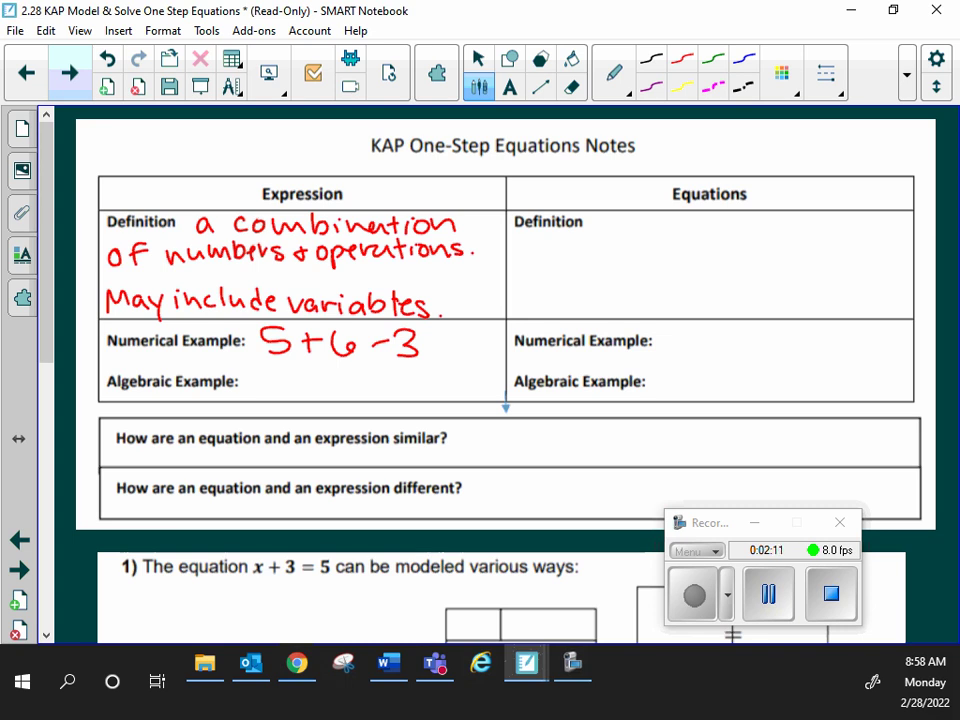
{"action": "mouse_move", "coordinate": [280, 367]}
{"action": "left_mouse_down"}
{"action": "mouse_move", "coordinate": [258, 392]}
{"action": "mouse_move", "coordinate": [300, 377]}
{"action": "left_mouse_up"}
{"action": "mouse_move", "coordinate": [291, 368]}
{"action": "left_mouse_down"}
{"action": "mouse_move", "coordinate": [290, 388]}
{"action": "mouse_move", "coordinate": [341, 395]}
{"action": "left_mouse_up"}
{"action": "mouse_move", "coordinate": [341, 377]}
{"action": "left_mouse_down"}
{"action": "mouse_move", "coordinate": [321, 395]}
{"action": "mouse_move", "coordinate": [374, 382]}
{"action": "left_mouse_up"}
{"action": "mouse_move", "coordinate": [390, 372]}
{"action": "left_mouse_down"}
{"action": "mouse_move", "coordinate": [401, 374]}
{"action": "mouse_move", "coordinate": [389, 397]}
{"action": "left_mouse_up"}
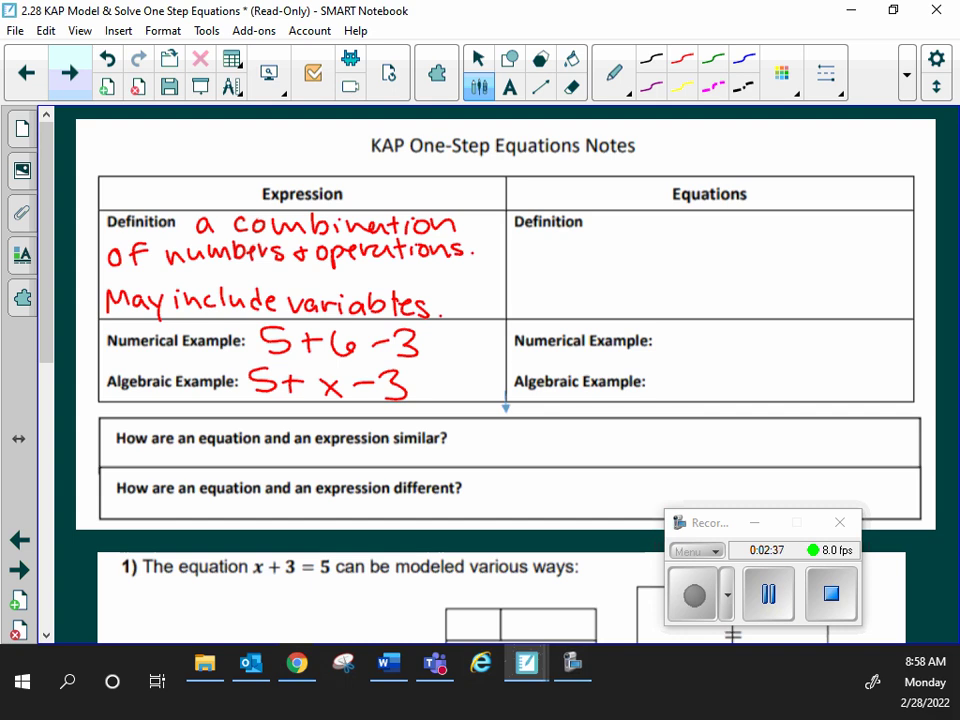
In blue, write 'mathematical sentence', erasing a misspelled letter in 'mathematical'.
{"action": "mouse_move", "coordinate": [588, 230]}
{"action": "left_mouse_down"}
{"action": "mouse_move", "coordinate": [590, 216]}
{"action": "mouse_move", "coordinate": [606, 231]}
{"action": "mouse_move", "coordinate": [743, 219]}
{"action": "left_mouse_up"}
{"action": "left_click_drag", "start_coordinate": [740, 226], "coordinate": [754, 228]}
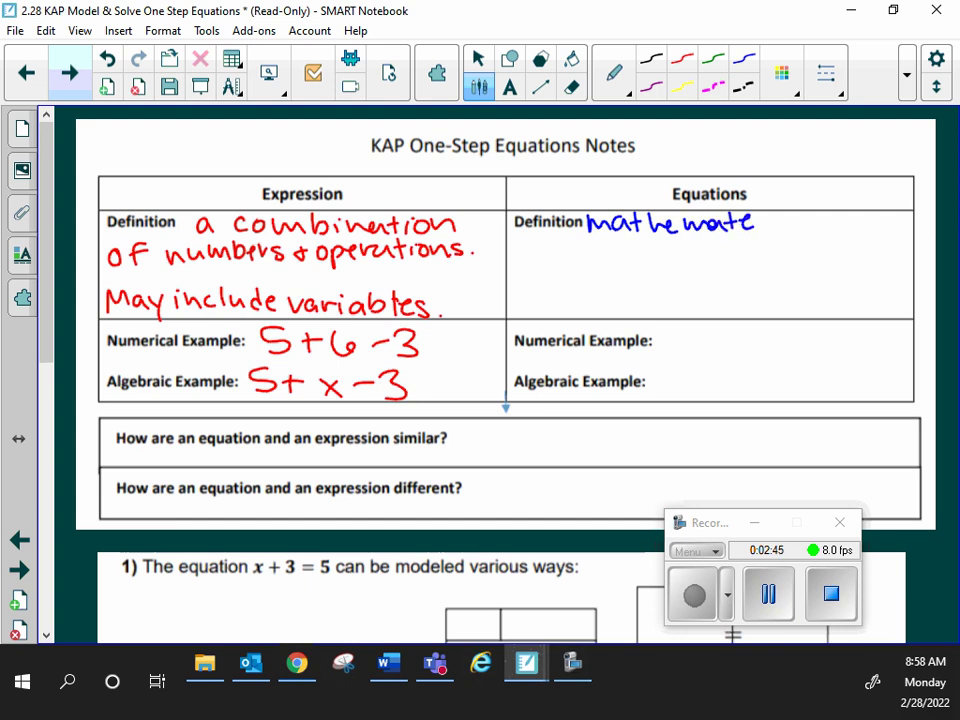
{"action": "left_click", "coordinate": [572, 86]}
{"action": "mouse_move", "coordinate": [803, 228]}
{"action": "left_mouse_down"}
{"action": "mouse_move", "coordinate": [750, 230]}
{"action": "mouse_move", "coordinate": [766, 230]}
{"action": "left_mouse_up"}
{"action": "left_click", "coordinate": [479, 86]}
{"action": "left_click", "coordinate": [752, 215]}
{"action": "left_click_drag", "start_coordinate": [781, 220], "coordinate": [793, 230]}
{"action": "mouse_move", "coordinate": [818, 217]}
{"action": "left_mouse_down"}
{"action": "mouse_move", "coordinate": [828, 216]}
{"action": "mouse_move", "coordinate": [816, 230]}
{"action": "left_mouse_up"}
{"action": "left_click_drag", "start_coordinate": [840, 224], "coordinate": [880, 230]}
{"action": "left_click_drag", "start_coordinate": [872, 219], "coordinate": [896, 229]}
{"action": "left_click_drag", "start_coordinate": [897, 230], "coordinate": [935, 228]}
Continue the Equations definition with 'that sets two expressions'.
{"action": "mouse_move", "coordinate": [516, 242]}
{"action": "left_mouse_down"}
{"action": "mouse_move", "coordinate": [517, 262]}
{"action": "mouse_move", "coordinate": [524, 252]}
{"action": "left_mouse_up"}
{"action": "left_click_drag", "start_coordinate": [531, 240], "coordinate": [560, 262]}
{"action": "mouse_move", "coordinate": [568, 240]}
{"action": "left_mouse_down"}
{"action": "mouse_move", "coordinate": [570, 262]}
{"action": "mouse_move", "coordinate": [582, 250]}
{"action": "mouse_move", "coordinate": [628, 260]}
{"action": "left_mouse_up"}
{"action": "mouse_move", "coordinate": [634, 240]}
{"action": "left_mouse_down"}
{"action": "mouse_move", "coordinate": [637, 262]}
{"action": "mouse_move", "coordinate": [644, 250]}
{"action": "left_mouse_up"}
{"action": "mouse_move", "coordinate": [658, 246]}
{"action": "left_mouse_down"}
{"action": "mouse_move", "coordinate": [648, 262]}
{"action": "mouse_move", "coordinate": [692, 262]}
{"action": "mouse_move", "coordinate": [700, 250]}
{"action": "left_mouse_up"}
{"action": "left_click_drag", "start_coordinate": [702, 248], "coordinate": [790, 261]}
{"action": "mouse_move", "coordinate": [790, 244]}
{"action": "left_mouse_down"}
{"action": "mouse_move", "coordinate": [778, 261]}
{"action": "mouse_move", "coordinate": [816, 246]}
{"action": "left_mouse_up"}
{"action": "mouse_move", "coordinate": [819, 252]}
{"action": "left_mouse_down"}
{"action": "mouse_move", "coordinate": [867, 260]}
{"action": "mouse_move", "coordinate": [883, 250]}
{"action": "left_mouse_up"}
{"action": "left_click_drag", "start_coordinate": [893, 249], "coordinate": [909, 260]}
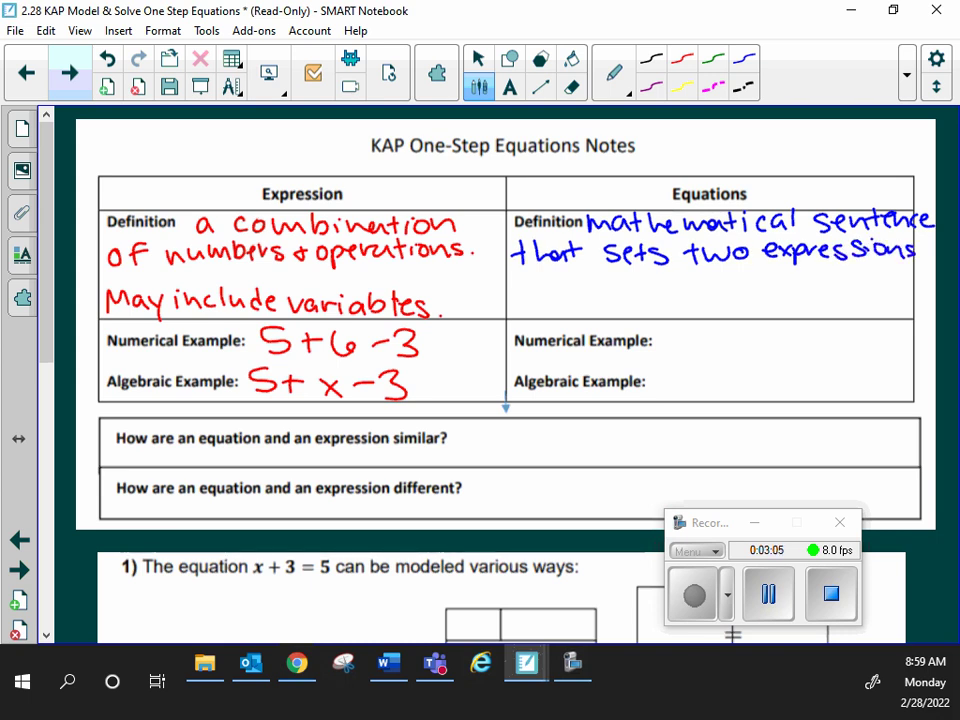
Finish the definition with 'equal to each other.'.
{"action": "mouse_move", "coordinate": [533, 288]}
{"action": "left_mouse_down"}
{"action": "mouse_move", "coordinate": [528, 296]}
{"action": "mouse_move", "coordinate": [543, 303]}
{"action": "mouse_move", "coordinate": [566, 292]}
{"action": "left_mouse_up"}
{"action": "mouse_move", "coordinate": [571, 290]}
{"action": "left_mouse_down"}
{"action": "mouse_move", "coordinate": [584, 287]}
{"action": "mouse_move", "coordinate": [582, 300]}
{"action": "left_mouse_up"}
{"action": "mouse_move", "coordinate": [594, 279]}
{"action": "left_mouse_down"}
{"action": "mouse_move", "coordinate": [595, 300]}
{"action": "mouse_move", "coordinate": [618, 300]}
{"action": "mouse_move", "coordinate": [626, 286]}
{"action": "left_mouse_up"}
{"action": "left_click_drag", "start_coordinate": [636, 289], "coordinate": [667, 293]}
{"action": "mouse_move", "coordinate": [680, 286]}
{"action": "left_mouse_down"}
{"action": "mouse_move", "coordinate": [672, 298]}
{"action": "mouse_move", "coordinate": [689, 298]}
{"action": "left_mouse_up"}
{"action": "mouse_move", "coordinate": [702, 288]}
{"action": "left_mouse_down"}
{"action": "mouse_move", "coordinate": [697, 298]}
{"action": "mouse_move", "coordinate": [752, 286]}
{"action": "mouse_move", "coordinate": [777, 300]}
{"action": "left_mouse_up"}
{"action": "left_click_drag", "start_coordinate": [769, 288], "coordinate": [783, 287]}
{"action": "mouse_move", "coordinate": [786, 280]}
{"action": "left_mouse_down"}
{"action": "mouse_move", "coordinate": [796, 300]}
{"action": "mouse_move", "coordinate": [809, 297]}
{"action": "left_mouse_up"}
{"action": "left_click_drag", "start_coordinate": [813, 288], "coordinate": [829, 300]}
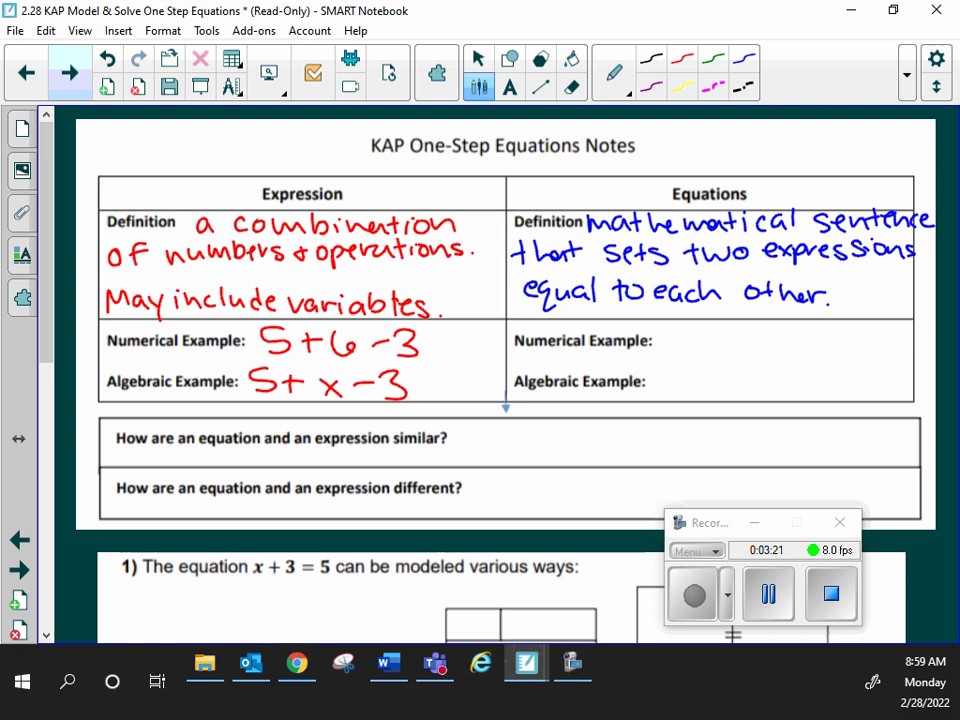
Write the equation examples 5+8=13 (numerical) and 5+v=13 (algebraic).
{"action": "mouse_move", "coordinate": [715, 331]}
{"action": "left_mouse_down"}
{"action": "mouse_move", "coordinate": [688, 352]}
{"action": "mouse_move", "coordinate": [728, 352]}
{"action": "mouse_move", "coordinate": [763, 332]}
{"action": "mouse_move", "coordinate": [796, 335]}
{"action": "left_mouse_up"}
{"action": "left_click_drag", "start_coordinate": [778, 346], "coordinate": [826, 352]}
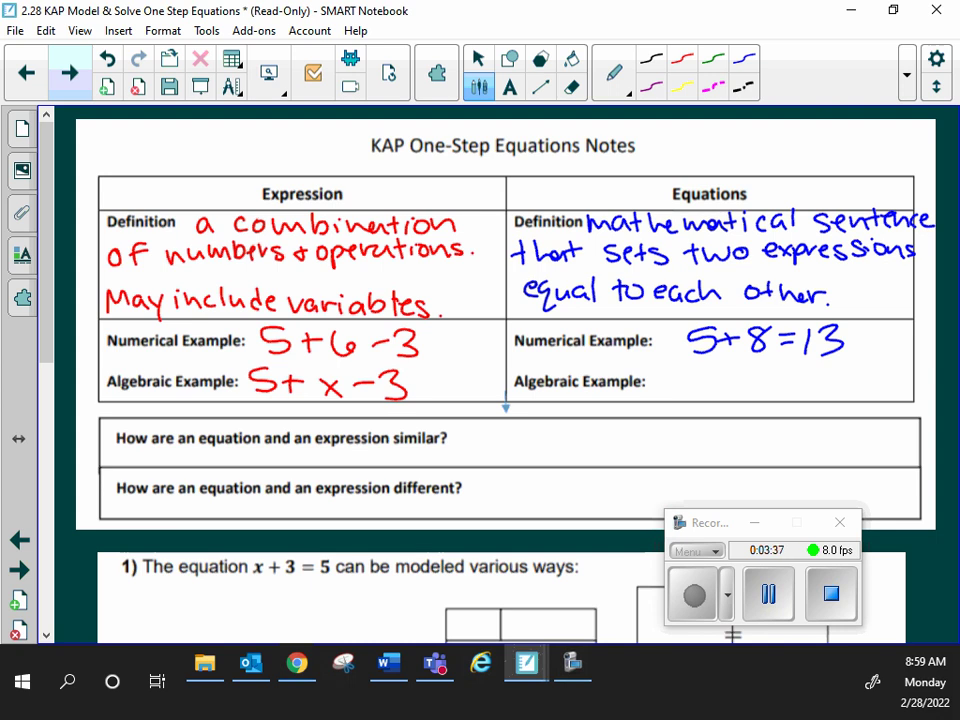
{"action": "mouse_move", "coordinate": [708, 370]}
{"action": "left_mouse_down"}
{"action": "mouse_move", "coordinate": [688, 394]}
{"action": "mouse_move", "coordinate": [735, 381]}
{"action": "left_mouse_up"}
{"action": "left_click_drag", "start_coordinate": [743, 373], "coordinate": [797, 373]}
{"action": "left_click_drag", "start_coordinate": [774, 386], "coordinate": [819, 396]}
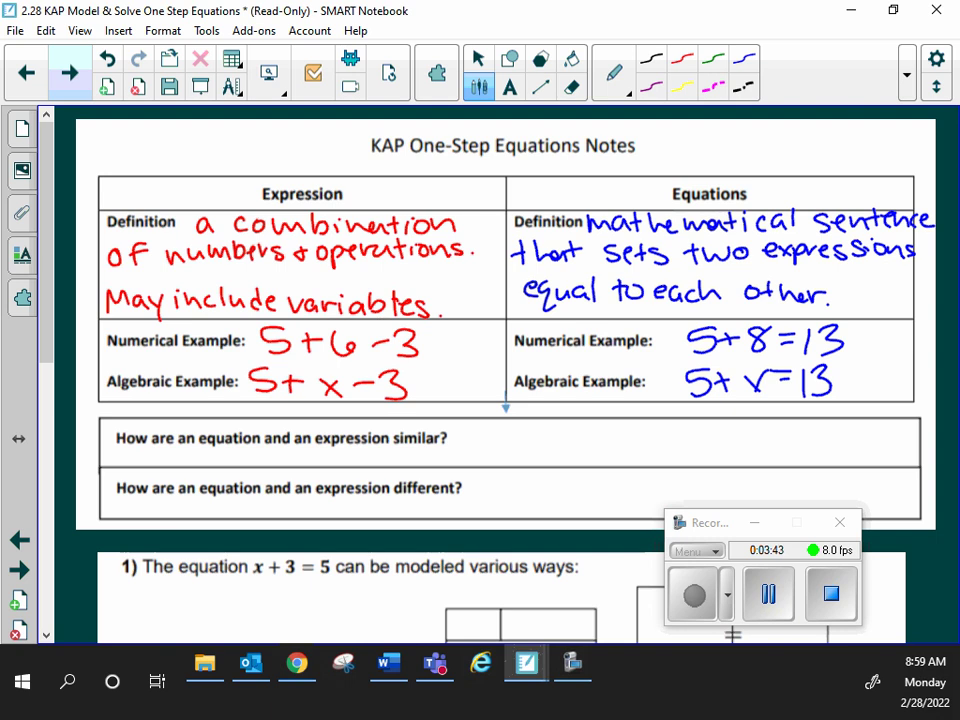
In the similar row, write 'Both have #s, operations & some'.
{"action": "scroll", "coordinate": [505, 380], "scroll_direction": "down", "scroll_amount": 1}
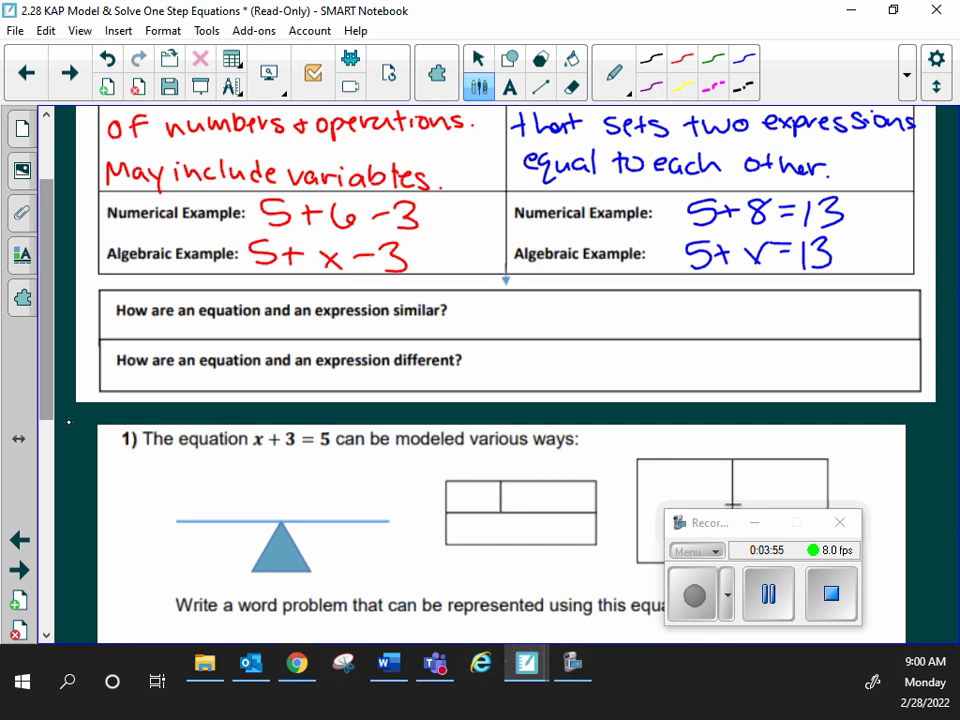
{"action": "mouse_move", "coordinate": [453, 297]}
{"action": "left_mouse_down"}
{"action": "mouse_move", "coordinate": [463, 318]}
{"action": "mouse_move", "coordinate": [486, 300]}
{"action": "mouse_move", "coordinate": [496, 318]}
{"action": "mouse_move", "coordinate": [553, 318]}
{"action": "left_mouse_up"}
{"action": "left_click_drag", "start_coordinate": [557, 306], "coordinate": [582, 318]}
{"action": "mouse_move", "coordinate": [595, 298]}
{"action": "left_mouse_down"}
{"action": "mouse_move", "coordinate": [595, 318]}
{"action": "mouse_move", "coordinate": [605, 318]}
{"action": "left_mouse_up"}
{"action": "left_click_drag", "start_coordinate": [588, 306], "coordinate": [611, 313]}
{"action": "mouse_move", "coordinate": [624, 305]}
{"action": "left_mouse_down"}
{"action": "mouse_move", "coordinate": [613, 318]}
{"action": "mouse_move", "coordinate": [627, 322]}
{"action": "left_mouse_up"}
{"action": "mouse_move", "coordinate": [644, 306]}
{"action": "left_mouse_down"}
{"action": "mouse_move", "coordinate": [651, 316]}
{"action": "mouse_move", "coordinate": [688, 306]}
{"action": "mouse_move", "coordinate": [707, 318]}
{"action": "mouse_move", "coordinate": [713, 307]}
{"action": "left_mouse_up"}
{"action": "left_click_drag", "start_coordinate": [717, 308], "coordinate": [717, 317]}
{"action": "mouse_move", "coordinate": [728, 308]}
{"action": "left_mouse_down"}
{"action": "mouse_move", "coordinate": [766, 318]}
{"action": "mouse_move", "coordinate": [886, 312]}
{"action": "left_mouse_up"}
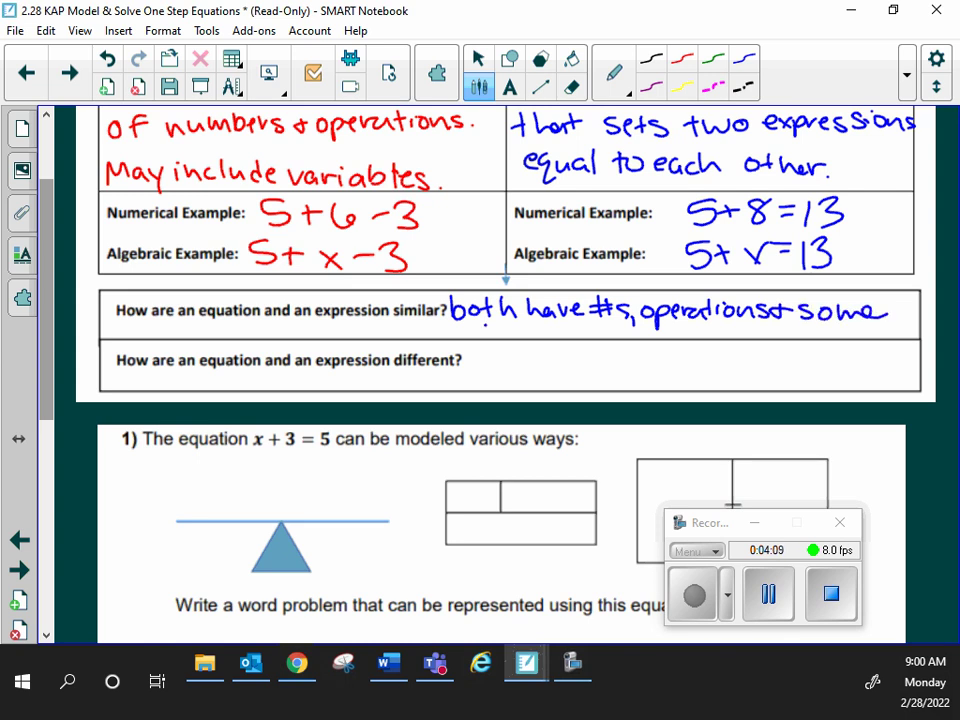
Complete the similarity answer with 'have variables'.
{"action": "left_click_drag", "start_coordinate": [487, 322], "coordinate": [505, 338]}
{"action": "left_click_drag", "start_coordinate": [515, 329], "coordinate": [574, 338]}
{"action": "left_click", "coordinate": [561, 331]}
{"action": "mouse_move", "coordinate": [588, 329]}
{"action": "left_mouse_down"}
{"action": "mouse_move", "coordinate": [582, 338]}
{"action": "mouse_move", "coordinate": [603, 329]}
{"action": "mouse_move", "coordinate": [608, 340]}
{"action": "left_mouse_up"}
{"action": "mouse_move", "coordinate": [622, 330]}
{"action": "left_mouse_down"}
{"action": "mouse_move", "coordinate": [614, 340]}
{"action": "mouse_move", "coordinate": [646, 341]}
{"action": "left_mouse_up"}
{"action": "left_click_drag", "start_coordinate": [650, 336], "coordinate": [683, 343]}
In the different row, write 'Equations have equal signs'.
{"action": "left_click", "coordinate": [706, 602]}
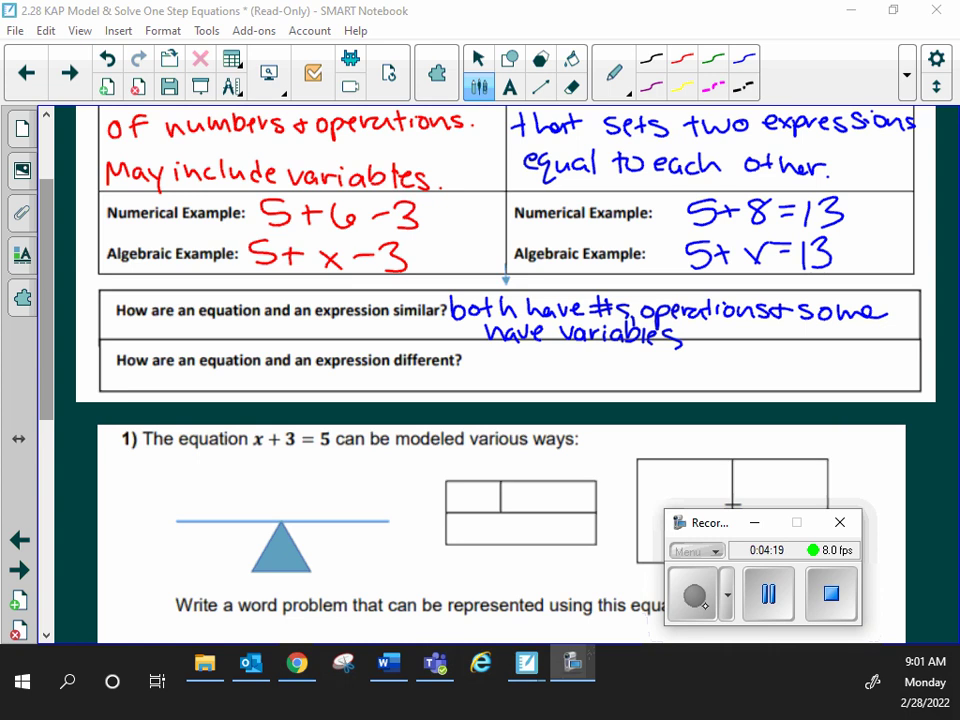
{"action": "mouse_move", "coordinate": [472, 367]}
{"action": "left_mouse_down"}
{"action": "mouse_move", "coordinate": [498, 390]}
{"action": "mouse_move", "coordinate": [520, 375]}
{"action": "mouse_move", "coordinate": [605, 372]}
{"action": "mouse_move", "coordinate": [607, 381]}
{"action": "mouse_move", "coordinate": [684, 372]}
{"action": "mouse_move", "coordinate": [786, 382]}
{"action": "left_mouse_up"}
{"action": "mouse_move", "coordinate": [790, 358]}
{"action": "left_mouse_down"}
{"action": "mouse_move", "coordinate": [788, 384]}
{"action": "mouse_move", "coordinate": [808, 376]}
{"action": "mouse_move", "coordinate": [800, 384]}
{"action": "left_mouse_up"}
{"action": "mouse_move", "coordinate": [816, 372]}
{"action": "left_mouse_down"}
{"action": "mouse_move", "coordinate": [828, 399]}
{"action": "mouse_move", "coordinate": [860, 389]}
{"action": "left_mouse_up"}
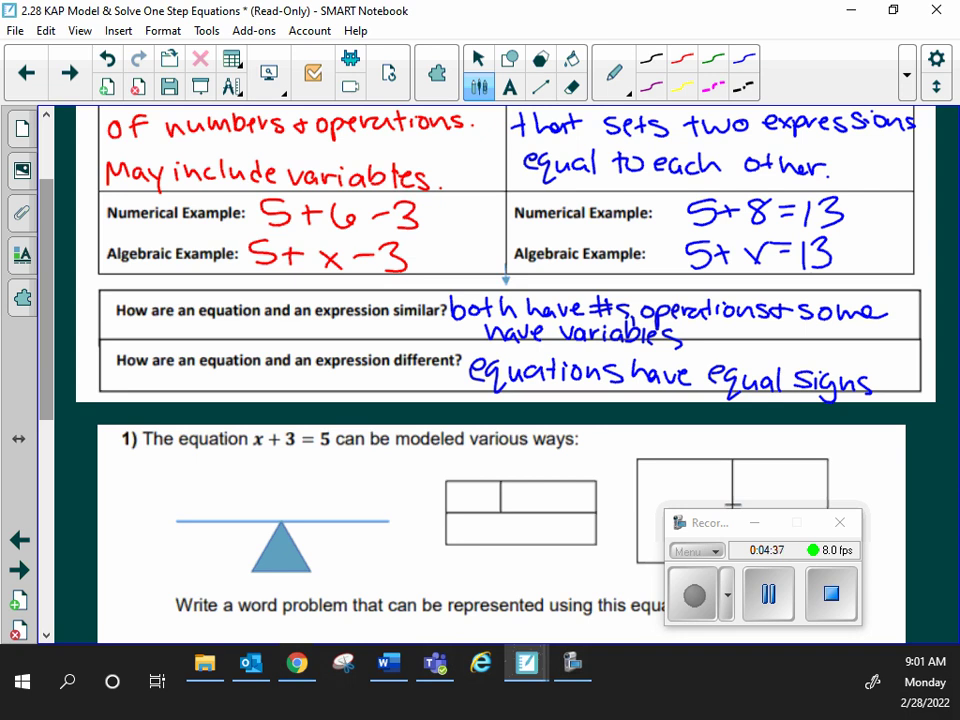
{"action": "scroll", "coordinate": [53, 385], "scroll_direction": "down", "scroll_amount": 5}
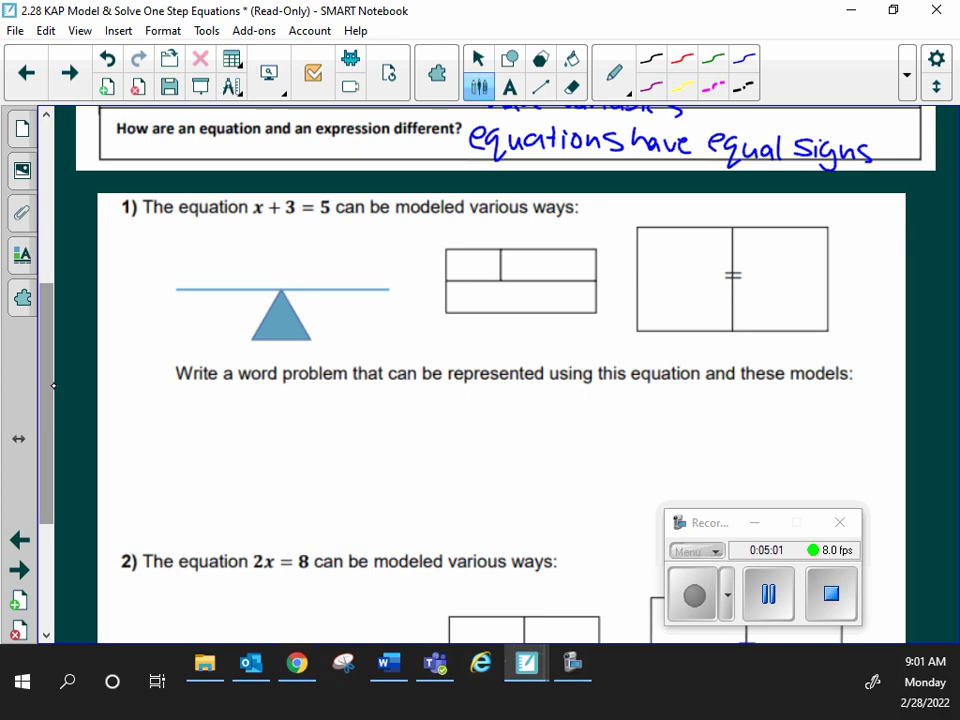
{"action": "key", "text": "Escape"}
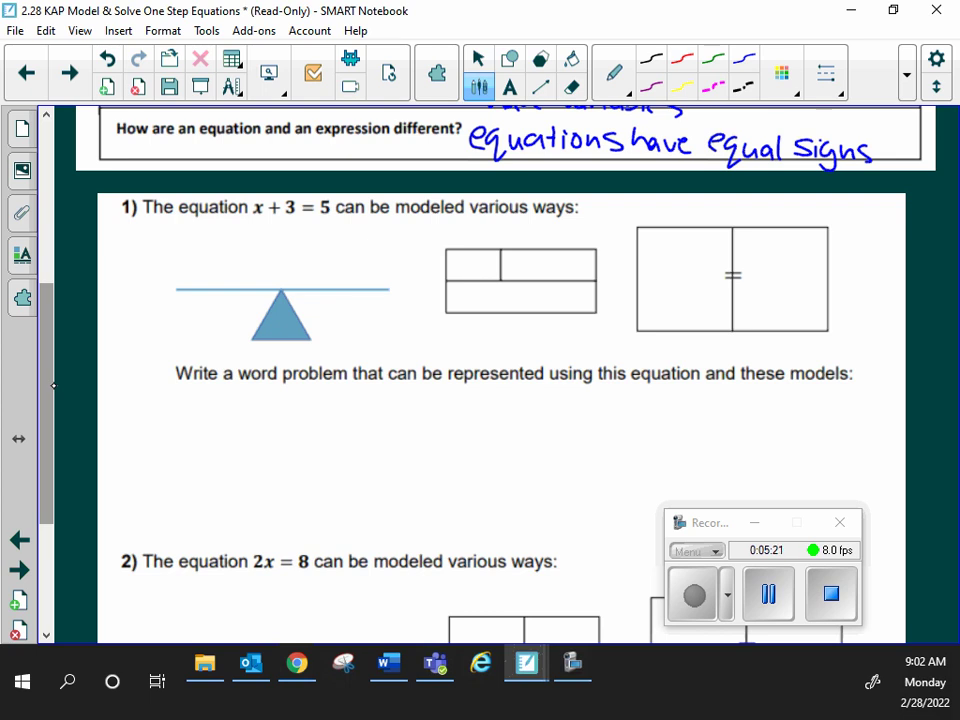
In green, draw = on the fulcrum, an x box with three unit circles, and five circles opposite.
{"action": "left_click_drag", "start_coordinate": [270, 323], "coordinate": [292, 322]}
{"action": "left_click_drag", "start_coordinate": [268, 331], "coordinate": [294, 330]}
{"action": "mouse_move", "coordinate": [165, 224]}
{"action": "left_mouse_down"}
{"action": "mouse_move", "coordinate": [165, 244]}
{"action": "mouse_move", "coordinate": [230, 226]}
{"action": "mouse_move", "coordinate": [166, 229]}
{"action": "mouse_move", "coordinate": [203, 243]}
{"action": "left_mouse_up"}
{"action": "left_click_drag", "start_coordinate": [203, 231], "coordinate": [189, 243]}
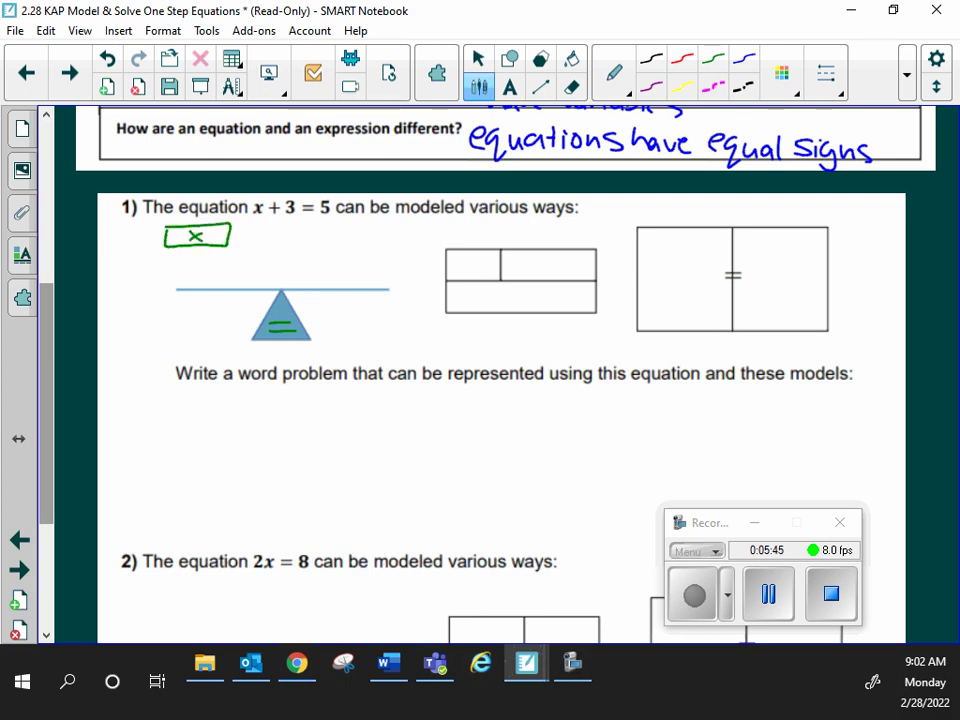
{"action": "left_click_drag", "start_coordinate": [157, 259], "coordinate": [199, 254]}
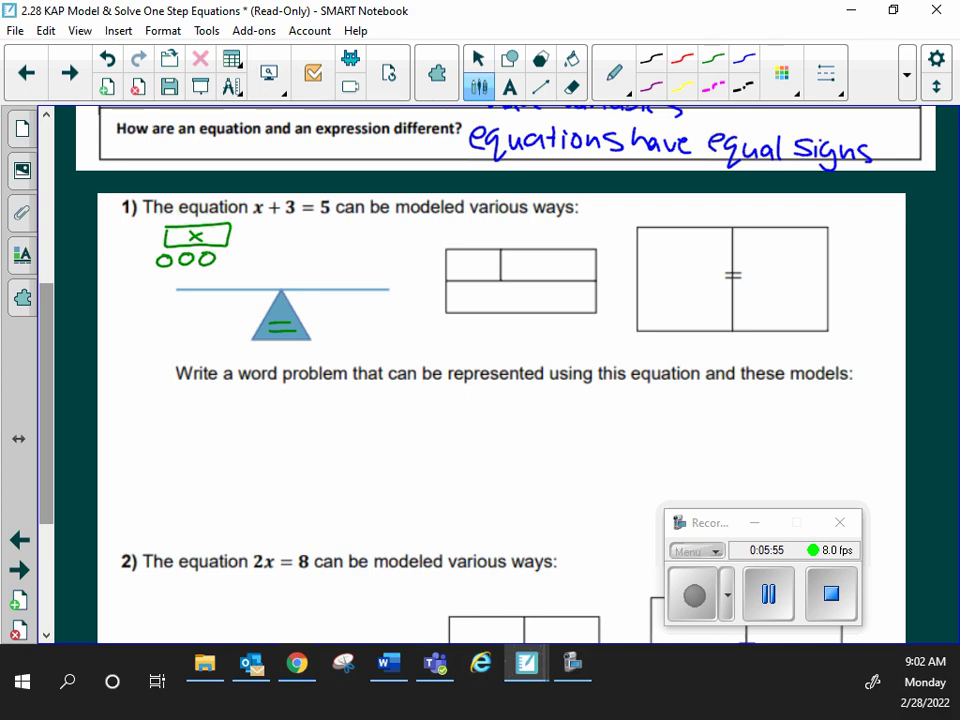
{"action": "mouse_move", "coordinate": [333, 223]}
{"action": "left_mouse_down"}
{"action": "mouse_move", "coordinate": [359, 224]}
{"action": "mouse_move", "coordinate": [334, 242]}
{"action": "mouse_move", "coordinate": [358, 243]}
{"action": "mouse_move", "coordinate": [331, 270]}
{"action": "mouse_move", "coordinate": [341, 264]}
{"action": "left_mouse_up"}
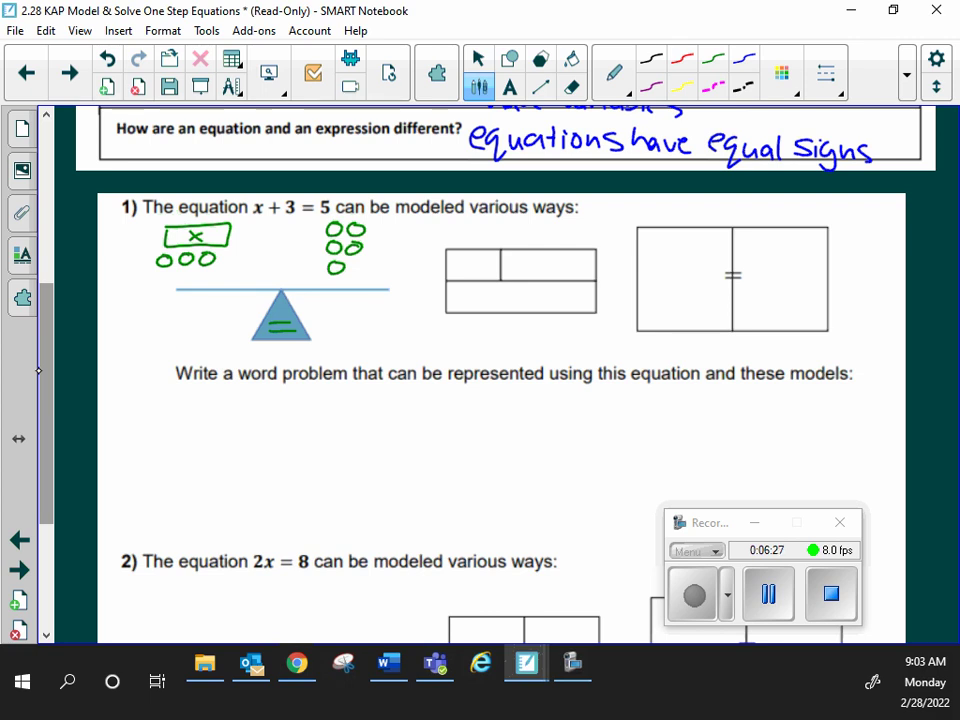
Ring the three unit circles beside x in blue and add an arrow showing their removal.
{"action": "mouse_move", "coordinate": [185, 252]}
{"action": "left_mouse_down"}
{"action": "mouse_move", "coordinate": [150, 262]}
{"action": "mouse_move", "coordinate": [190, 251]}
{"action": "mouse_move", "coordinate": [126, 284]}
{"action": "mouse_move", "coordinate": [118, 303]}
{"action": "left_mouse_up"}
{"action": "left_click_drag", "start_coordinate": [124, 286], "coordinate": [142, 297]}
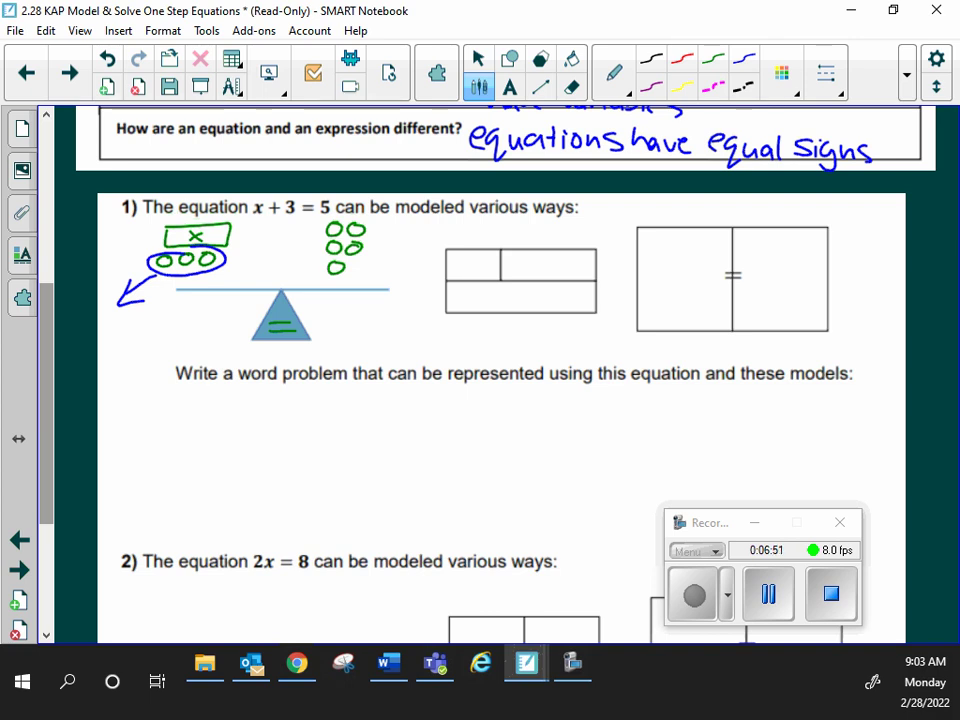
Ring three right-side circles as removed and write x = 2 across the fulcrum.
{"action": "mouse_move", "coordinate": [345, 218]}
{"action": "left_mouse_down"}
{"action": "mouse_move", "coordinate": [324, 232]}
{"action": "mouse_move", "coordinate": [370, 246]}
{"action": "mouse_move", "coordinate": [372, 236]}
{"action": "mouse_move", "coordinate": [416, 226]}
{"action": "left_mouse_up"}
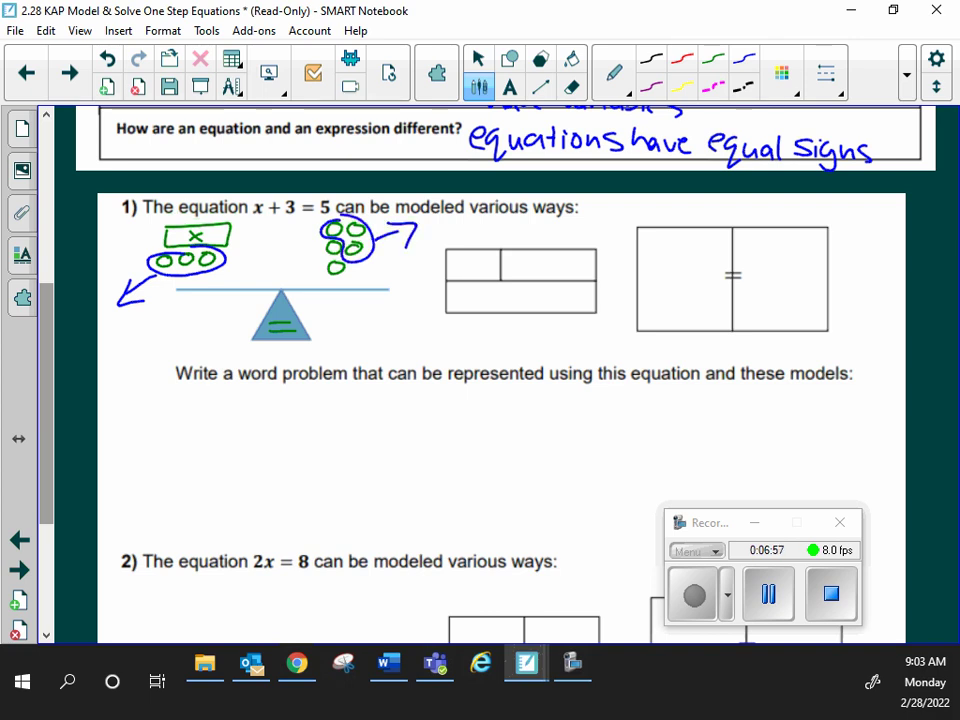
{"action": "mouse_move", "coordinate": [203, 320]}
{"action": "left_mouse_down"}
{"action": "mouse_move", "coordinate": [227, 345]}
{"action": "mouse_move", "coordinate": [201, 346]}
{"action": "left_mouse_up"}
{"action": "left_click_drag", "start_coordinate": [318, 322], "coordinate": [346, 338]}
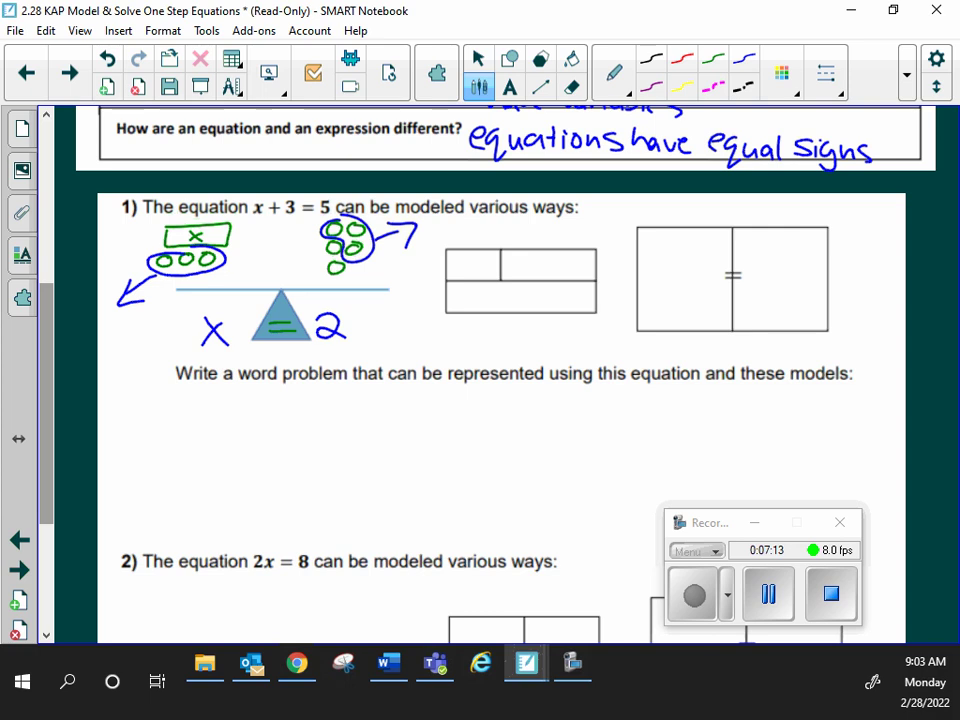
Fill the bar model with x and 3 on top and 5 below.
{"action": "mouse_move", "coordinate": [461, 258]}
{"action": "left_mouse_down"}
{"action": "mouse_move", "coordinate": [478, 278]}
{"action": "mouse_move", "coordinate": [460, 279]}
{"action": "left_mouse_up"}
{"action": "left_click_drag", "start_coordinate": [531, 257], "coordinate": [532, 278]}
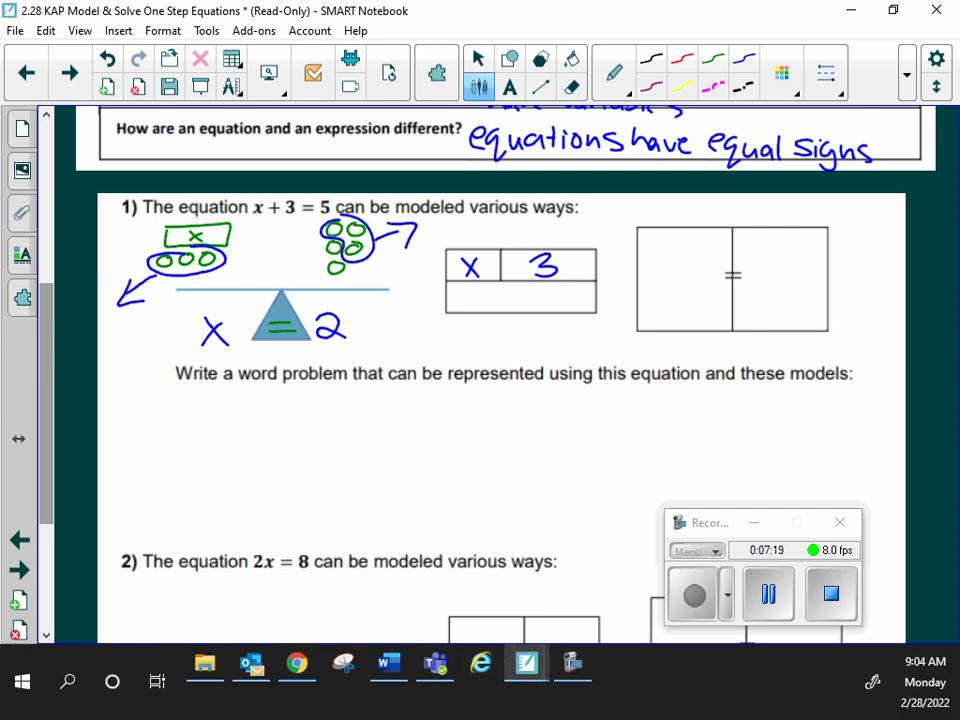
{"action": "mouse_move", "coordinate": [498, 291]}
{"action": "left_mouse_down"}
{"action": "mouse_move", "coordinate": [517, 290]}
{"action": "mouse_move", "coordinate": [497, 315]}
{"action": "left_mouse_up"}
Draw an x tile with three unit circles against five circles, circling the three ones removed.
{"action": "mouse_move", "coordinate": [646, 240]}
{"action": "left_mouse_down"}
{"action": "mouse_move", "coordinate": [646, 250]}
{"action": "mouse_move", "coordinate": [667, 242]}
{"action": "mouse_move", "coordinate": [646, 240]}
{"action": "mouse_move", "coordinate": [662, 268]}
{"action": "left_mouse_up"}
{"action": "left_click_drag", "start_coordinate": [662, 252], "coordinate": [650, 268]}
{"action": "mouse_move", "coordinate": [708, 238]}
{"action": "left_mouse_down"}
{"action": "mouse_move", "coordinate": [698, 246]}
{"action": "mouse_move", "coordinate": [708, 241]}
{"action": "left_mouse_up"}
{"action": "mouse_move", "coordinate": [708, 253]}
{"action": "left_mouse_down"}
{"action": "mouse_move", "coordinate": [699, 262]}
{"action": "mouse_move", "coordinate": [708, 256]}
{"action": "left_mouse_up"}
{"action": "mouse_move", "coordinate": [708, 268]}
{"action": "left_mouse_down"}
{"action": "mouse_move", "coordinate": [699, 274]}
{"action": "mouse_move", "coordinate": [708, 269]}
{"action": "left_mouse_up"}
{"action": "mouse_move", "coordinate": [777, 238]}
{"action": "left_mouse_down"}
{"action": "mouse_move", "coordinate": [770, 249]}
{"action": "mouse_move", "coordinate": [801, 249]}
{"action": "mouse_move", "coordinate": [770, 275]}
{"action": "mouse_move", "coordinate": [800, 275]}
{"action": "mouse_move", "coordinate": [786, 299]}
{"action": "left_mouse_up"}
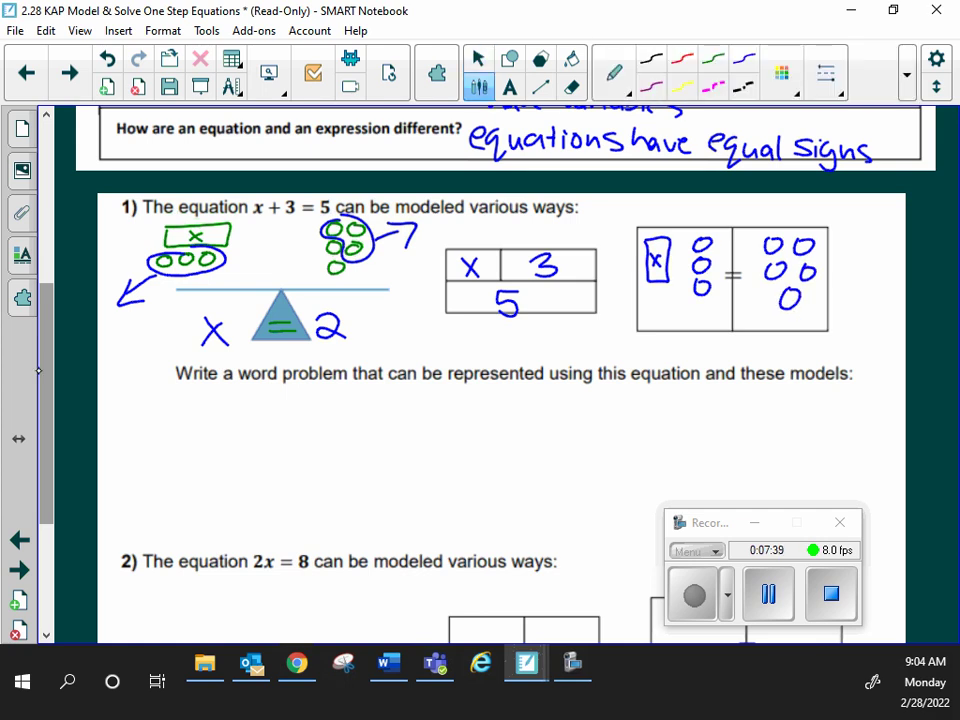
{"action": "mouse_move", "coordinate": [711, 231]}
{"action": "left_mouse_down"}
{"action": "mouse_move", "coordinate": [700, 312]}
{"action": "mouse_move", "coordinate": [711, 200]}
{"action": "mouse_move", "coordinate": [731, 203]}
{"action": "left_mouse_up"}
{"action": "mouse_move", "coordinate": [808, 231]}
{"action": "left_mouse_down"}
{"action": "mouse_move", "coordinate": [777, 305]}
{"action": "mouse_move", "coordinate": [858, 226]}
{"action": "mouse_move", "coordinate": [858, 240]}
{"action": "left_mouse_up"}
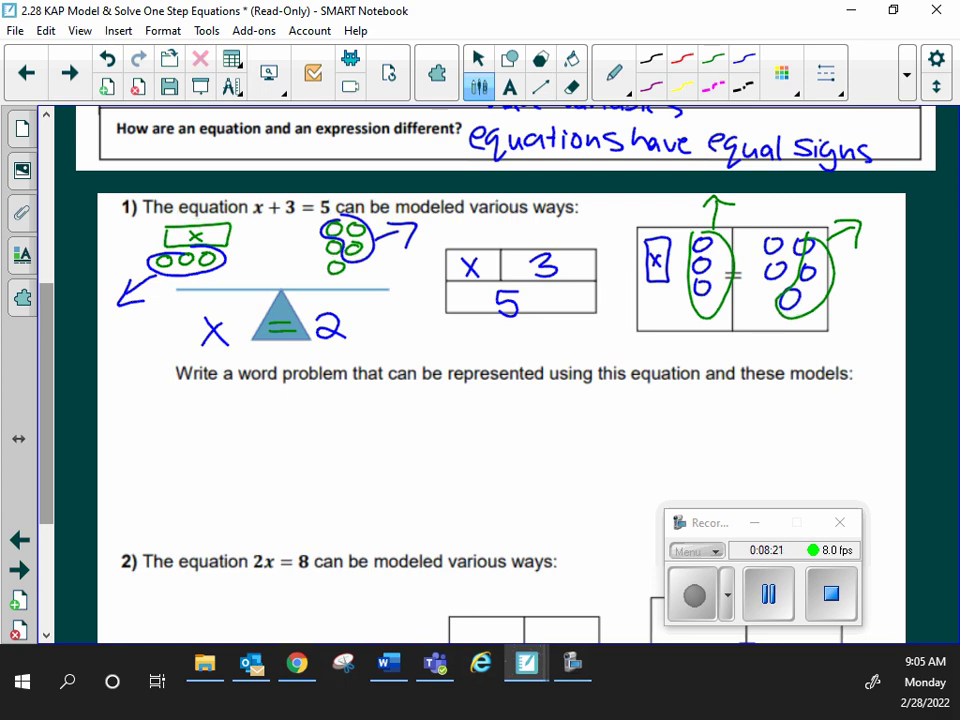
Handwrite 'I have x number of marbles. My brother gave me 3 more.' under the prompt.
{"action": "mouse_move", "coordinate": [167, 389]}
{"action": "left_mouse_down"}
{"action": "mouse_move", "coordinate": [168, 430]}
{"action": "mouse_move", "coordinate": [258, 432]}
{"action": "left_mouse_up"}
{"action": "mouse_move", "coordinate": [262, 410]}
{"action": "left_mouse_down"}
{"action": "mouse_move", "coordinate": [286, 410]}
{"action": "mouse_move", "coordinate": [300, 432]}
{"action": "mouse_move", "coordinate": [352, 433]}
{"action": "left_mouse_up"}
{"action": "left_click_drag", "start_coordinate": [352, 410], "coordinate": [330, 433]}
{"action": "mouse_move", "coordinate": [382, 414]}
{"action": "left_mouse_down"}
{"action": "mouse_move", "coordinate": [404, 432]}
{"action": "mouse_move", "coordinate": [497, 430]}
{"action": "left_mouse_up"}
{"action": "mouse_move", "coordinate": [502, 414]}
{"action": "left_mouse_down"}
{"action": "mouse_move", "coordinate": [524, 415]}
{"action": "mouse_move", "coordinate": [542, 431]}
{"action": "mouse_move", "coordinate": [627, 424]}
{"action": "left_mouse_up"}
{"action": "left_click_drag", "start_coordinate": [631, 418], "coordinate": [644, 424]}
{"action": "mouse_move", "coordinate": [660, 412]}
{"action": "left_mouse_down"}
{"action": "mouse_move", "coordinate": [650, 426]}
{"action": "mouse_move", "coordinate": [726, 440]}
{"action": "left_mouse_up"}
{"action": "mouse_move", "coordinate": [753, 397]}
{"action": "left_mouse_down"}
{"action": "mouse_move", "coordinate": [768, 426]}
{"action": "mouse_move", "coordinate": [791, 414]}
{"action": "left_mouse_up"}
{"action": "mouse_move", "coordinate": [800, 412]}
{"action": "left_mouse_down"}
{"action": "mouse_move", "coordinate": [813, 428]}
{"action": "mouse_move", "coordinate": [832, 428]}
{"action": "left_mouse_up"}
{"action": "left_click_drag", "start_coordinate": [836, 418], "coordinate": [868, 412]}
{"action": "mouse_move", "coordinate": [178, 461]}
{"action": "left_mouse_down"}
{"action": "mouse_move", "coordinate": [163, 466]}
{"action": "mouse_move", "coordinate": [160, 496]}
{"action": "mouse_move", "coordinate": [198, 483]}
{"action": "mouse_move", "coordinate": [211, 464]}
{"action": "left_mouse_up"}
{"action": "left_click_drag", "start_coordinate": [214, 474], "coordinate": [263, 482]}
{"action": "mouse_move", "coordinate": [268, 476]}
{"action": "left_mouse_down"}
{"action": "mouse_move", "coordinate": [322, 474]}
{"action": "mouse_move", "coordinate": [316, 486]}
{"action": "left_mouse_up"}
{"action": "mouse_move", "coordinate": [336, 472]}
{"action": "left_mouse_down"}
{"action": "mouse_move", "coordinate": [350, 468]}
{"action": "mouse_move", "coordinate": [370, 482]}
{"action": "mouse_move", "coordinate": [378, 471]}
{"action": "left_mouse_up"}
{"action": "mouse_move", "coordinate": [387, 482]}
{"action": "left_mouse_down"}
{"action": "mouse_move", "coordinate": [398, 470]}
{"action": "mouse_move", "coordinate": [468, 485]}
{"action": "mouse_move", "coordinate": [480, 470]}
{"action": "mouse_move", "coordinate": [506, 467]}
{"action": "left_mouse_up"}
{"action": "left_click", "coordinate": [426, 483]}
Continue with 'Now I have a total of 5 marbles.'.
{"action": "mouse_move", "coordinate": [517, 464]}
{"action": "left_mouse_down"}
{"action": "mouse_move", "coordinate": [530, 486]}
{"action": "mouse_move", "coordinate": [567, 472]}
{"action": "mouse_move", "coordinate": [588, 484]}
{"action": "mouse_move", "coordinate": [662, 486]}
{"action": "left_mouse_up"}
{"action": "left_click_drag", "start_coordinate": [654, 472], "coordinate": [684, 474]}
{"action": "mouse_move", "coordinate": [699, 458]}
{"action": "left_mouse_down"}
{"action": "mouse_move", "coordinate": [701, 490]}
{"action": "mouse_move", "coordinate": [708, 469]}
{"action": "left_mouse_up"}
{"action": "left_click_drag", "start_coordinate": [712, 478], "coordinate": [719, 492]}
{"action": "left_click_drag", "start_coordinate": [745, 481], "coordinate": [766, 494]}
{"action": "mouse_move", "coordinate": [759, 475]}
{"action": "left_mouse_down"}
{"action": "mouse_move", "coordinate": [777, 474]}
{"action": "mouse_move", "coordinate": [793, 497]}
{"action": "mouse_move", "coordinate": [812, 476]}
{"action": "mouse_move", "coordinate": [850, 492]}
{"action": "left_mouse_up"}
{"action": "mouse_move", "coordinate": [860, 480]}
{"action": "left_mouse_down"}
{"action": "mouse_move", "coordinate": [862, 492]}
{"action": "mouse_move", "coordinate": [873, 478]}
{"action": "mouse_move", "coordinate": [890, 492]}
{"action": "left_mouse_up"}
{"action": "left_click_drag", "start_coordinate": [892, 484], "coordinate": [903, 497]}
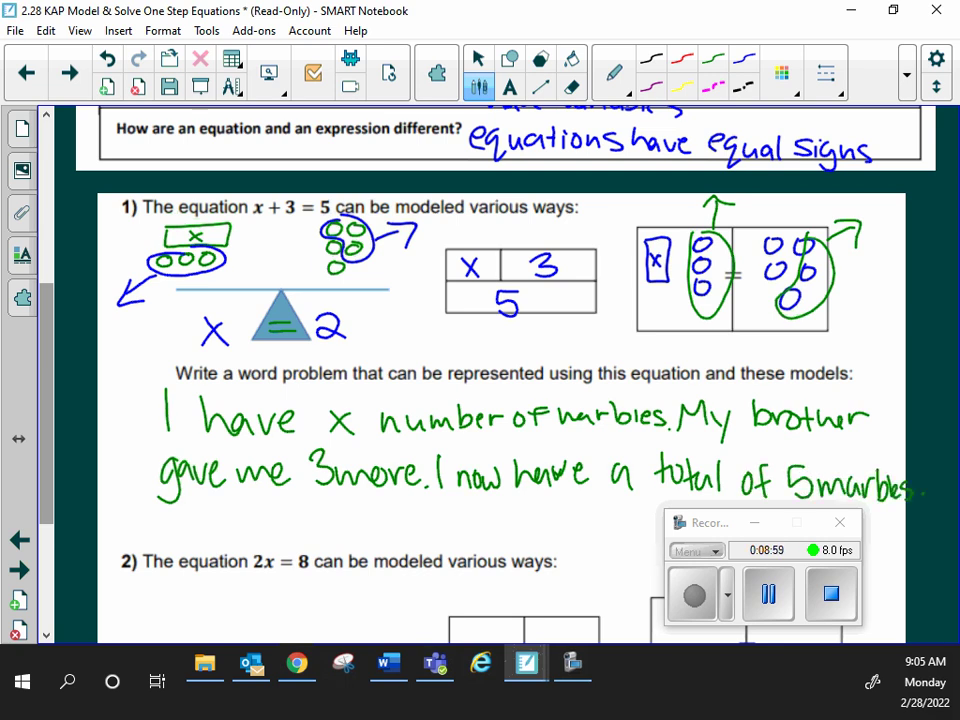
{"action": "left_click", "coordinate": [922, 492]}
Add the question 'How many marbles did I have to start with?' and underline 'total of 5'.
{"action": "mouse_move", "coordinate": [181, 517]}
{"action": "left_mouse_down"}
{"action": "mouse_move", "coordinate": [181, 552]}
{"action": "mouse_move", "coordinate": [195, 534]}
{"action": "left_mouse_up"}
{"action": "mouse_move", "coordinate": [196, 518]}
{"action": "left_mouse_down"}
{"action": "mouse_move", "coordinate": [196, 550]}
{"action": "mouse_move", "coordinate": [232, 536]}
{"action": "mouse_move", "coordinate": [284, 548]}
{"action": "mouse_move", "coordinate": [290, 560]}
{"action": "mouse_move", "coordinate": [328, 540]}
{"action": "mouse_move", "coordinate": [342, 546]}
{"action": "mouse_move", "coordinate": [354, 532]}
{"action": "mouse_move", "coordinate": [364, 544]}
{"action": "mouse_move", "coordinate": [386, 532]}
{"action": "mouse_move", "coordinate": [392, 546]}
{"action": "left_mouse_up"}
{"action": "left_click_drag", "start_coordinate": [458, 530], "coordinate": [452, 544]}
{"action": "mouse_move", "coordinate": [452, 544]}
{"action": "left_mouse_down"}
{"action": "mouse_move", "coordinate": [458, 512]}
{"action": "mouse_move", "coordinate": [470, 544]}
{"action": "left_mouse_up"}
{"action": "mouse_move", "coordinate": [470, 544]}
{"action": "left_mouse_down"}
{"action": "mouse_move", "coordinate": [478, 512]}
{"action": "mouse_move", "coordinate": [490, 546]}
{"action": "mouse_move", "coordinate": [540, 546]}
{"action": "mouse_move", "coordinate": [560, 530]}
{"action": "left_mouse_up"}
{"action": "mouse_move", "coordinate": [564, 538]}
{"action": "left_mouse_down"}
{"action": "mouse_move", "coordinate": [575, 530]}
{"action": "mouse_move", "coordinate": [604, 540]}
{"action": "left_mouse_up"}
{"action": "left_click_drag", "start_coordinate": [597, 527], "coordinate": [646, 540]}
{"action": "left_click_drag", "start_coordinate": [740, 522], "coordinate": [752, 628]}
{"action": "mouse_move", "coordinate": [668, 512]}
{"action": "left_mouse_down"}
{"action": "mouse_move", "coordinate": [665, 540]}
{"action": "mouse_move", "coordinate": [672, 520]}
{"action": "mouse_move", "coordinate": [692, 542]}
{"action": "left_mouse_up"}
{"action": "mouse_move", "coordinate": [697, 530]}
{"action": "left_mouse_down"}
{"action": "mouse_move", "coordinate": [716, 542]}
{"action": "mouse_move", "coordinate": [728, 522]}
{"action": "left_mouse_up"}
{"action": "mouse_move", "coordinate": [750, 528]}
{"action": "left_mouse_down"}
{"action": "mouse_move", "coordinate": [746, 542]}
{"action": "mouse_move", "coordinate": [772, 524]}
{"action": "left_mouse_up"}
{"action": "mouse_move", "coordinate": [778, 530]}
{"action": "left_mouse_down"}
{"action": "mouse_move", "coordinate": [778, 544]}
{"action": "mouse_move", "coordinate": [790, 544]}
{"action": "left_mouse_up"}
{"action": "mouse_move", "coordinate": [784, 530]}
{"action": "left_mouse_down"}
{"action": "mouse_move", "coordinate": [818, 544]}
{"action": "mouse_move", "coordinate": [828, 536]}
{"action": "left_mouse_up"}
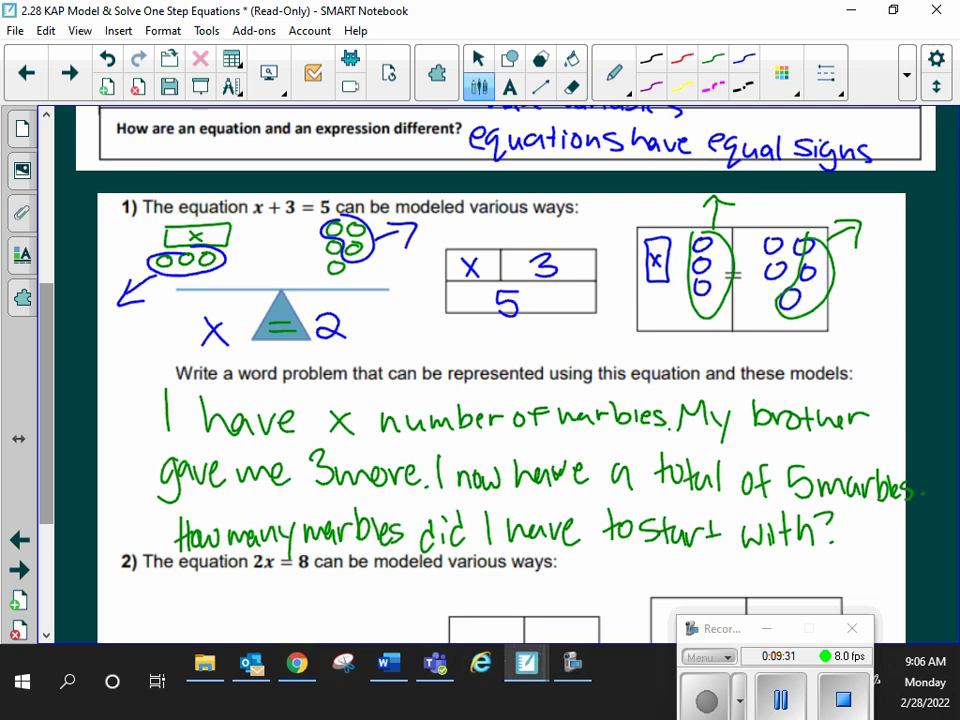
{"action": "left_click_drag", "start_coordinate": [655, 500], "coordinate": [753, 502]}
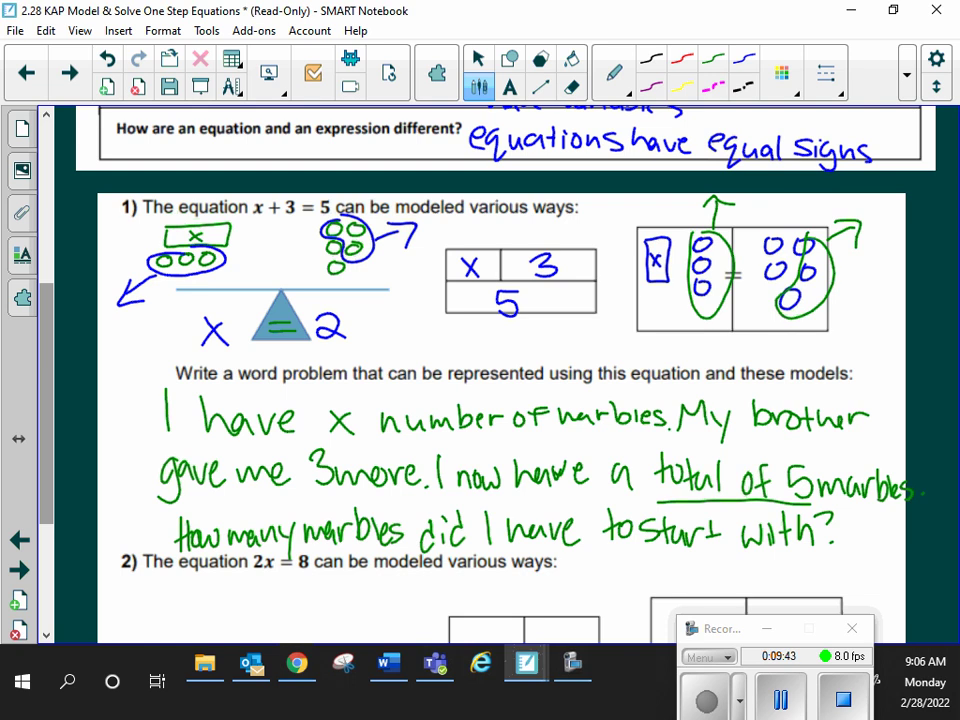
Draw an equals sign on problem 2's balance triangle and two x tiles on the left side.
{"action": "scroll", "coordinate": [35, 527], "scroll_direction": "down", "scroll_amount": 3}
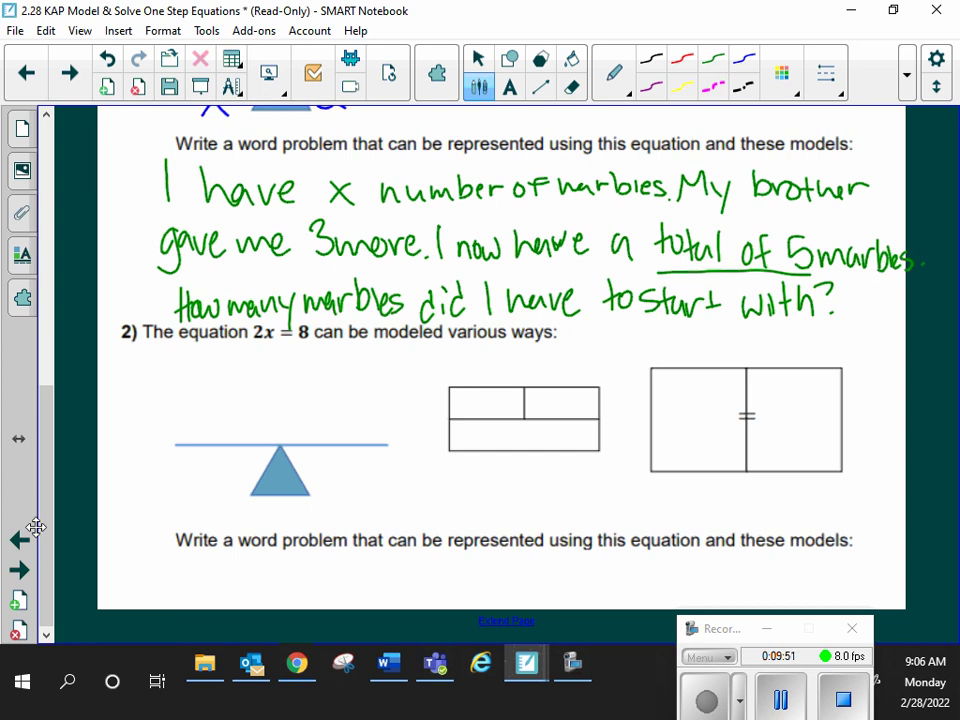
{"action": "scroll", "coordinate": [35, 527], "scroll_direction": "down", "scroll_amount": 3}
{"action": "scroll", "coordinate": [500, 300], "scroll_direction": "up", "scroll_amount": 2}
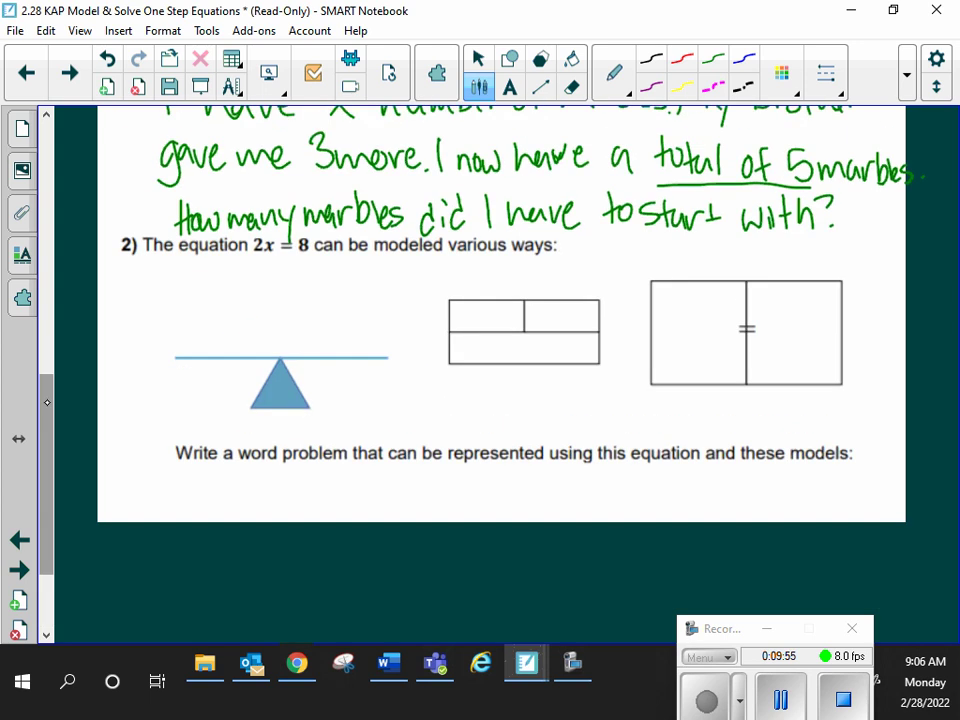
{"action": "left_click_drag", "start_coordinate": [265, 389], "coordinate": [291, 394]}
{"action": "mouse_move", "coordinate": [160, 287]}
{"action": "left_mouse_down"}
{"action": "mouse_move", "coordinate": [182, 305]}
{"action": "mouse_move", "coordinate": [237, 284]}
{"action": "mouse_move", "coordinate": [201, 298]}
{"action": "mouse_move", "coordinate": [215, 342]}
{"action": "mouse_move", "coordinate": [146, 316]}
{"action": "mouse_move", "coordinate": [200, 334]}
{"action": "left_mouse_up"}
Draw two rows of four circles on the balance's right side.
{"action": "left_click_drag", "start_coordinate": [320, 288], "coordinate": [362, 289]}
{"action": "mouse_move", "coordinate": [386, 288]}
{"action": "left_mouse_down"}
{"action": "mouse_move", "coordinate": [376, 290]}
{"action": "mouse_move", "coordinate": [384, 289]}
{"action": "left_mouse_up"}
{"action": "left_click", "coordinate": [317, 327]}
{"action": "left_click_drag", "start_coordinate": [321, 325], "coordinate": [319, 326]}
{"action": "left_click_drag", "start_coordinate": [344, 326], "coordinate": [343, 327]}
{"action": "left_click_drag", "start_coordinate": [366, 326], "coordinate": [367, 327]}
{"action": "left_click_drag", "start_coordinate": [392, 325], "coordinate": [390, 326]}
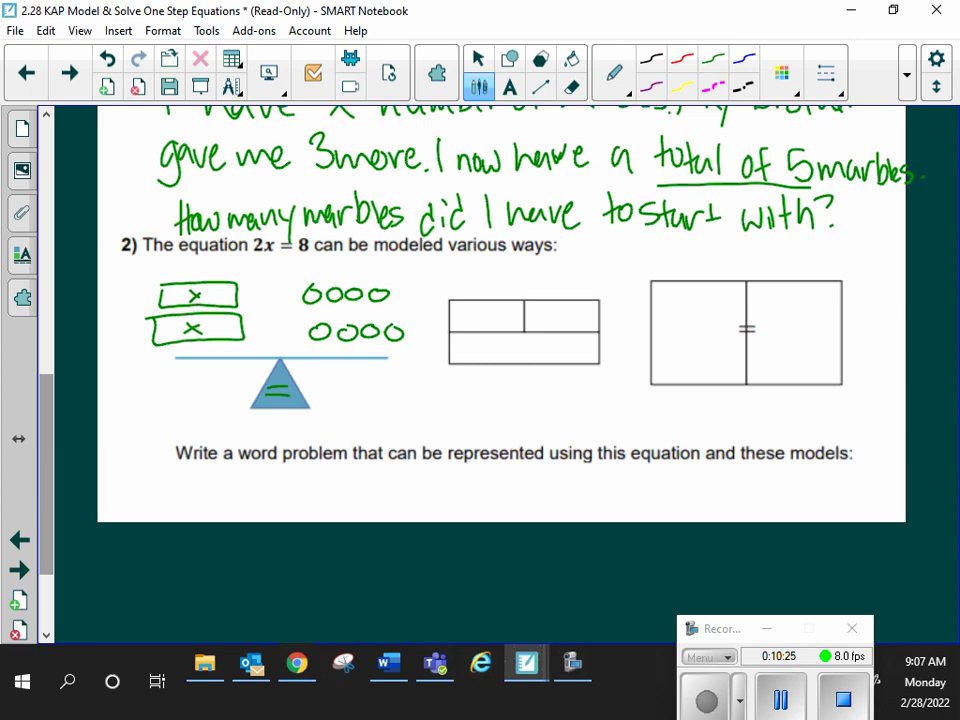
In blue, circle one x tile and one row of four as removed, then write x = 4 by the triangle.
{"action": "mouse_move", "coordinate": [138, 297]}
{"action": "left_mouse_down"}
{"action": "mouse_move", "coordinate": [175, 281]}
{"action": "mouse_move", "coordinate": [142, 299]}
{"action": "mouse_move", "coordinate": [96, 278]}
{"action": "mouse_move", "coordinate": [108, 291]}
{"action": "left_mouse_up"}
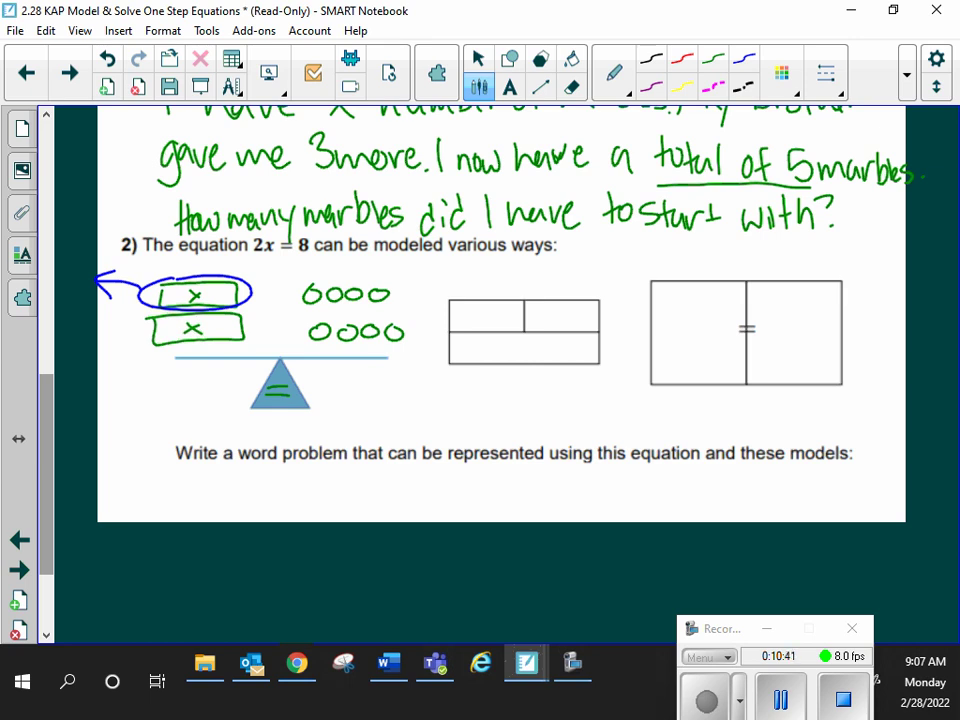
{"action": "left_click_drag", "start_coordinate": [350, 278], "coordinate": [440, 265]}
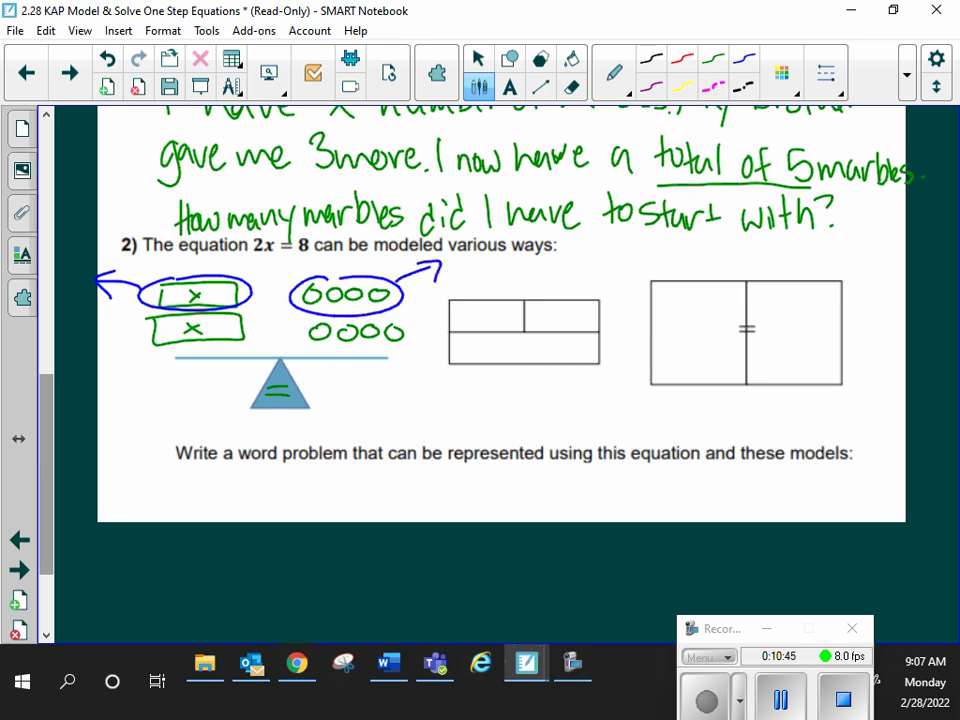
{"action": "mouse_move", "coordinate": [202, 379]}
{"action": "left_mouse_down"}
{"action": "mouse_move", "coordinate": [218, 399]}
{"action": "mouse_move", "coordinate": [202, 400]}
{"action": "left_mouse_up"}
{"action": "mouse_move", "coordinate": [334, 373]}
{"action": "left_mouse_down"}
{"action": "mouse_move", "coordinate": [349, 393]}
{"action": "mouse_move", "coordinate": [341, 411]}
{"action": "left_mouse_up"}
Write x and x in the bar model's top cells and 8 in its bottom cell.
{"action": "mouse_move", "coordinate": [483, 312]}
{"action": "left_mouse_down"}
{"action": "mouse_move", "coordinate": [496, 329]}
{"action": "mouse_move", "coordinate": [483, 329]}
{"action": "left_mouse_up"}
{"action": "left_click", "coordinate": [548, 311]}
{"action": "left_click_drag", "start_coordinate": [549, 311], "coordinate": [562, 327]}
{"action": "left_click_drag", "start_coordinate": [562, 311], "coordinate": [549, 327]}
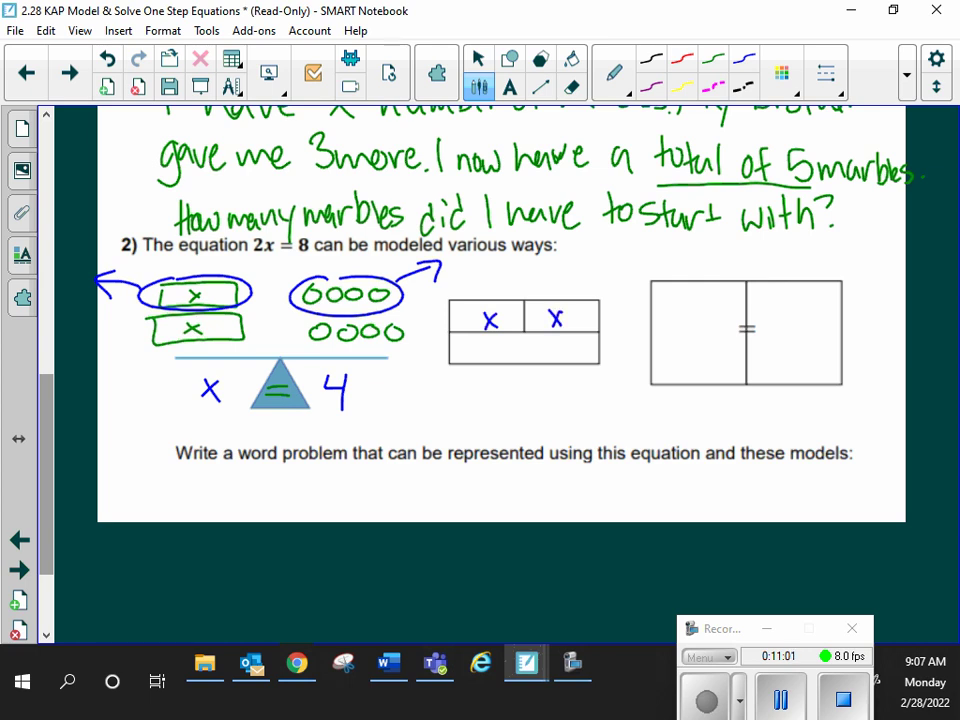
{"action": "left_click_drag", "start_coordinate": [529, 338], "coordinate": [527, 339]}
Draw two x tiles equal to eight circles, then ring one tile and the top row for removal.
{"action": "mouse_move", "coordinate": [669, 314]}
{"action": "left_mouse_down"}
{"action": "mouse_move", "coordinate": [669, 375]}
{"action": "mouse_move", "coordinate": [697, 371]}
{"action": "left_mouse_up"}
{"action": "mouse_move", "coordinate": [700, 315]}
{"action": "left_mouse_down"}
{"action": "mouse_move", "coordinate": [700, 372]}
{"action": "mouse_move", "coordinate": [724, 368]}
{"action": "left_mouse_up"}
{"action": "left_click_drag", "start_coordinate": [673, 333], "coordinate": [688, 352]}
{"action": "mouse_move", "coordinate": [688, 333]}
{"action": "left_mouse_down"}
{"action": "mouse_move", "coordinate": [673, 352]}
{"action": "mouse_move", "coordinate": [717, 352]}
{"action": "mouse_move", "coordinate": [705, 353]}
{"action": "left_mouse_up"}
{"action": "mouse_move", "coordinate": [778, 297]}
{"action": "left_mouse_down"}
{"action": "mouse_move", "coordinate": [797, 298]}
{"action": "mouse_move", "coordinate": [772, 333]}
{"action": "mouse_move", "coordinate": [790, 333]}
{"action": "mouse_move", "coordinate": [811, 306]}
{"action": "mouse_move", "coordinate": [831, 306]}
{"action": "left_mouse_up"}
{"action": "mouse_move", "coordinate": [809, 327]}
{"action": "left_mouse_down"}
{"action": "mouse_move", "coordinate": [806, 336]}
{"action": "mouse_move", "coordinate": [821, 337]}
{"action": "left_mouse_up"}
{"action": "left_click_drag", "start_coordinate": [838, 326], "coordinate": [835, 336]}
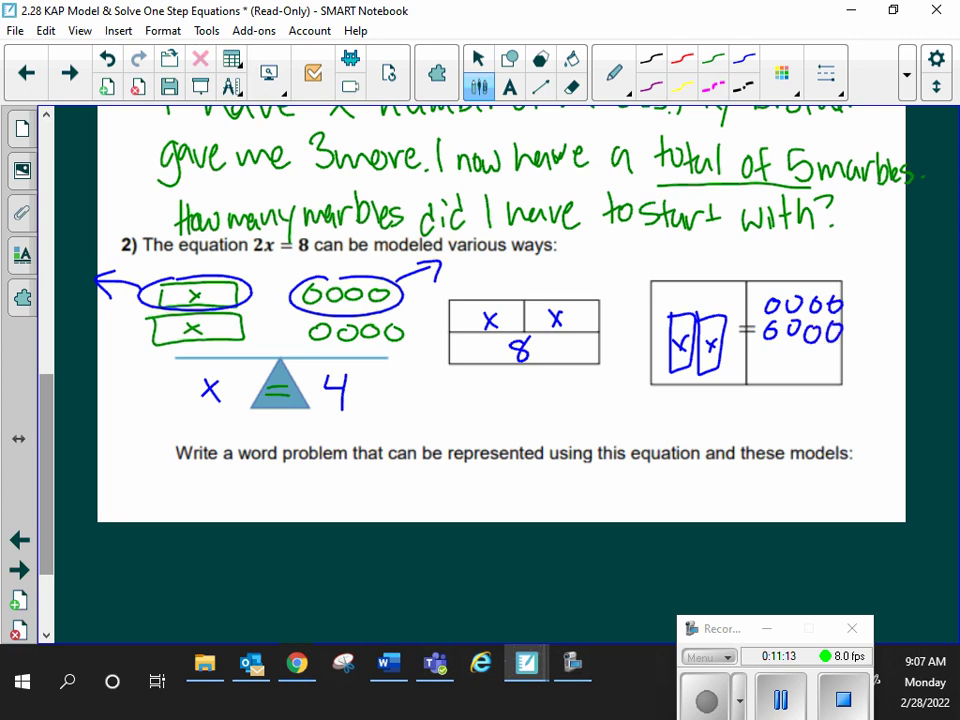
{"action": "mouse_move", "coordinate": [668, 298]}
{"action": "left_mouse_down"}
{"action": "mouse_move", "coordinate": [696, 345]}
{"action": "mouse_move", "coordinate": [678, 276]}
{"action": "mouse_move", "coordinate": [686, 272]}
{"action": "left_mouse_up"}
{"action": "left_click_drag", "start_coordinate": [845, 289], "coordinate": [862, 296]}
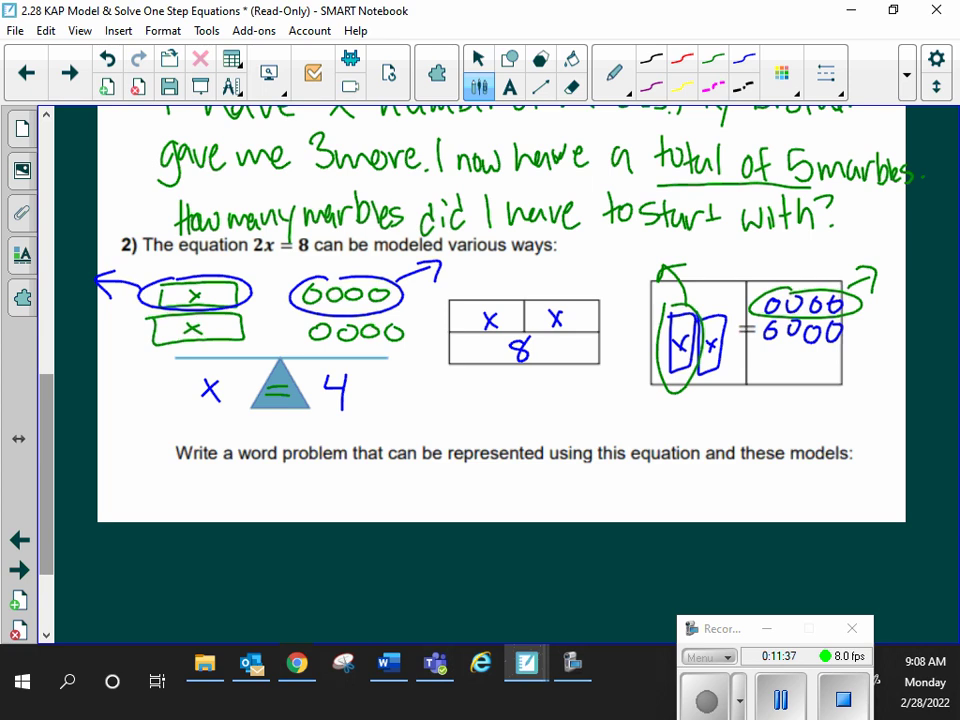
Begin the word problem: the teacher had two boxes of candy bars.
{"action": "scroll", "coordinate": [500, 320], "scroll_direction": "down", "scroll_amount": 2}
{"action": "mouse_move", "coordinate": [168, 370]}
{"action": "left_mouse_down"}
{"action": "mouse_move", "coordinate": [169, 386]}
{"action": "mouse_move", "coordinate": [198, 396]}
{"action": "mouse_move", "coordinate": [220, 380]}
{"action": "left_mouse_up"}
{"action": "mouse_move", "coordinate": [236, 380]}
{"action": "left_mouse_down"}
{"action": "mouse_move", "coordinate": [224, 395]}
{"action": "mouse_move", "coordinate": [296, 396]}
{"action": "left_mouse_up"}
{"action": "left_click", "coordinate": [243, 393]}
{"action": "mouse_move", "coordinate": [300, 388]}
{"action": "left_mouse_down"}
{"action": "mouse_move", "coordinate": [313, 370]}
{"action": "mouse_move", "coordinate": [314, 398]}
{"action": "mouse_move", "coordinate": [336, 398]}
{"action": "left_mouse_up"}
{"action": "mouse_move", "coordinate": [362, 372]}
{"action": "left_mouse_down"}
{"action": "mouse_move", "coordinate": [363, 397]}
{"action": "mouse_move", "coordinate": [378, 397]}
{"action": "left_mouse_up"}
{"action": "left_click_drag", "start_coordinate": [402, 384], "coordinate": [416, 396]}
{"action": "mouse_move", "coordinate": [430, 372]}
{"action": "left_mouse_down"}
{"action": "mouse_move", "coordinate": [431, 398]}
{"action": "mouse_move", "coordinate": [456, 398]}
{"action": "mouse_move", "coordinate": [466, 383]}
{"action": "left_mouse_up"}
{"action": "mouse_move", "coordinate": [474, 384]}
{"action": "left_mouse_down"}
{"action": "mouse_move", "coordinate": [475, 398]}
{"action": "mouse_move", "coordinate": [502, 384]}
{"action": "mouse_move", "coordinate": [558, 396]}
{"action": "left_mouse_up"}
{"action": "left_click_drag", "start_coordinate": [576, 386], "coordinate": [574, 393]}
{"action": "left_click_drag", "start_coordinate": [588, 384], "coordinate": [600, 397]}
{"action": "mouse_move", "coordinate": [600, 384]}
{"action": "left_mouse_down"}
{"action": "mouse_move", "coordinate": [588, 397]}
{"action": "mouse_move", "coordinate": [657, 387]}
{"action": "left_mouse_up"}
{"action": "left_click_drag", "start_coordinate": [668, 398], "coordinate": [690, 386]}
{"action": "mouse_move", "coordinate": [714, 386]}
{"action": "left_mouse_down"}
{"action": "mouse_move", "coordinate": [712, 397]}
{"action": "mouse_move", "coordinate": [786, 398]}
{"action": "mouse_move", "coordinate": [802, 410]}
{"action": "mouse_move", "coordinate": [828, 396]}
{"action": "mouse_move", "coordinate": [860, 398]}
{"action": "left_mouse_up"}
{"action": "left_click_drag", "start_coordinate": [872, 386], "coordinate": [864, 404]}
Continue the sentence with 'with a total of 8 candy bars.'.
{"action": "mouse_move", "coordinate": [167, 432]}
{"action": "left_mouse_down"}
{"action": "mouse_move", "coordinate": [199, 440]}
{"action": "mouse_move", "coordinate": [206, 461]}
{"action": "mouse_move", "coordinate": [218, 461]}
{"action": "left_mouse_up"}
{"action": "mouse_move", "coordinate": [232, 437]}
{"action": "left_mouse_down"}
{"action": "mouse_move", "coordinate": [232, 452]}
{"action": "mouse_move", "coordinate": [249, 461]}
{"action": "left_mouse_up"}
{"action": "mouse_move", "coordinate": [272, 446]}
{"action": "left_mouse_down"}
{"action": "mouse_move", "coordinate": [262, 458]}
{"action": "mouse_move", "coordinate": [282, 461]}
{"action": "left_mouse_up"}
{"action": "mouse_move", "coordinate": [296, 430]}
{"action": "left_mouse_down"}
{"action": "mouse_move", "coordinate": [298, 461]}
{"action": "mouse_move", "coordinate": [306, 441]}
{"action": "left_mouse_up"}
{"action": "mouse_move", "coordinate": [320, 446]}
{"action": "left_mouse_down"}
{"action": "mouse_move", "coordinate": [318, 460]}
{"action": "mouse_move", "coordinate": [342, 462]}
{"action": "left_mouse_up"}
{"action": "mouse_move", "coordinate": [332, 441]}
{"action": "left_mouse_down"}
{"action": "mouse_move", "coordinate": [356, 440]}
{"action": "mouse_move", "coordinate": [397, 461]}
{"action": "left_mouse_up"}
{"action": "mouse_move", "coordinate": [405, 424]}
{"action": "left_mouse_down"}
{"action": "mouse_move", "coordinate": [407, 461]}
{"action": "mouse_move", "coordinate": [424, 447]}
{"action": "mouse_move", "coordinate": [434, 462]}
{"action": "left_mouse_up"}
{"action": "mouse_move", "coordinate": [429, 447]}
{"action": "left_mouse_down"}
{"action": "mouse_move", "coordinate": [476, 435]}
{"action": "mouse_move", "coordinate": [548, 465]}
{"action": "left_mouse_up"}
{"action": "left_click_drag", "start_coordinate": [556, 448], "coordinate": [578, 465]}
{"action": "left_click", "coordinate": [600, 464]}
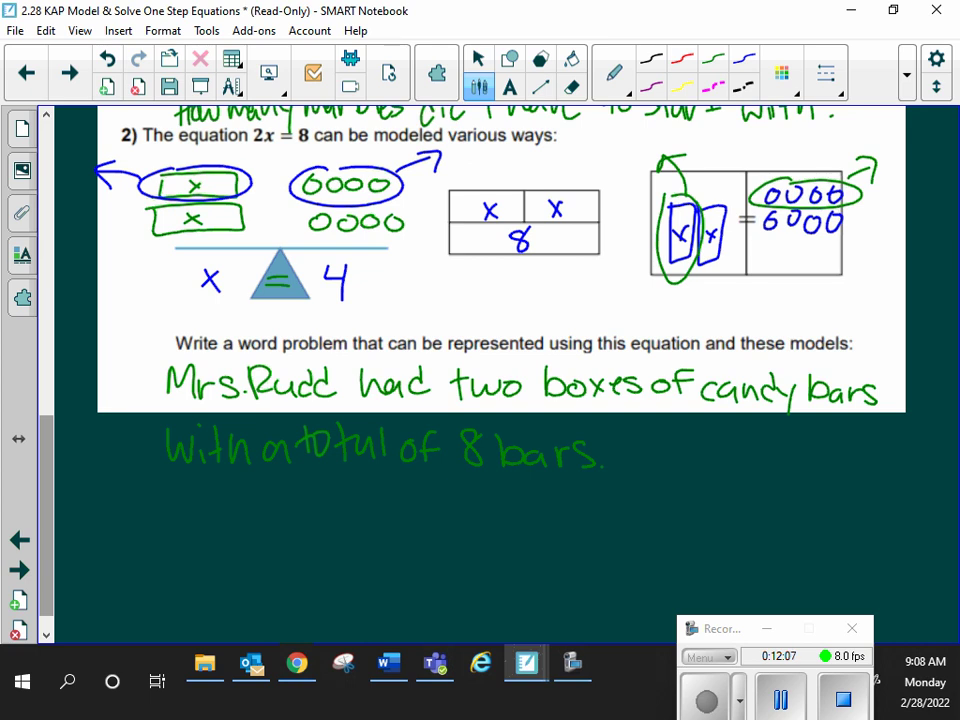
Write the question asking how many candy bars are in each box.
{"action": "left_click_drag", "start_coordinate": [643, 432], "coordinate": [642, 470]}
{"action": "mouse_move", "coordinate": [657, 432]}
{"action": "left_mouse_down"}
{"action": "mouse_move", "coordinate": [656, 470]}
{"action": "mouse_move", "coordinate": [660, 450]}
{"action": "mouse_move", "coordinate": [694, 470]}
{"action": "mouse_move", "coordinate": [733, 450]}
{"action": "mouse_move", "coordinate": [800, 466]}
{"action": "mouse_move", "coordinate": [819, 487]}
{"action": "left_mouse_up"}
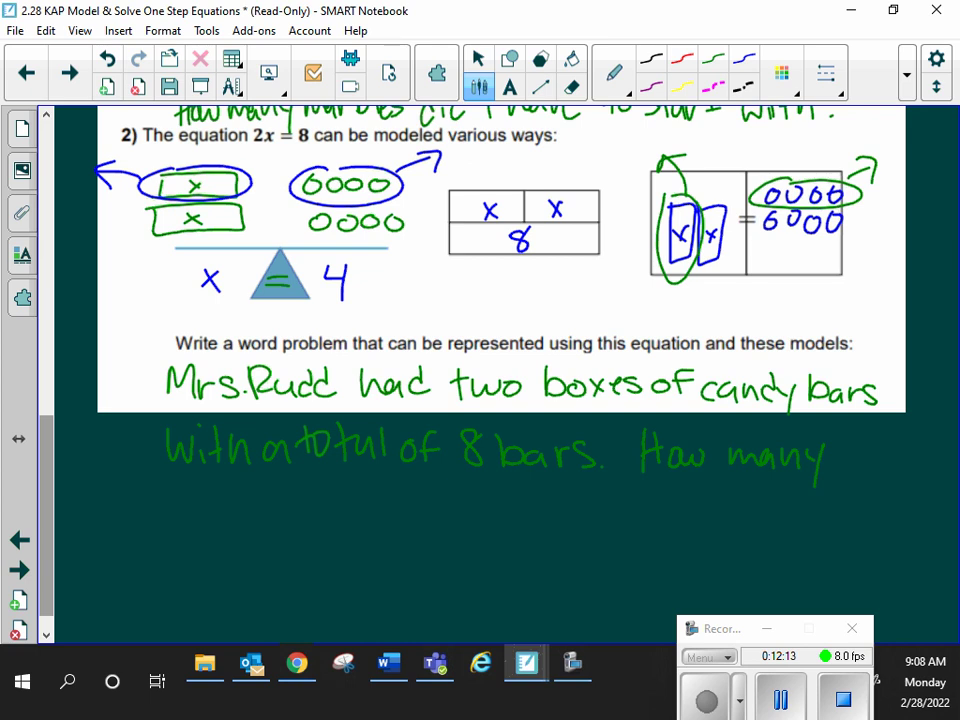
{"action": "scroll", "coordinate": [57, 509], "scroll_direction": "down", "scroll_amount": 1}
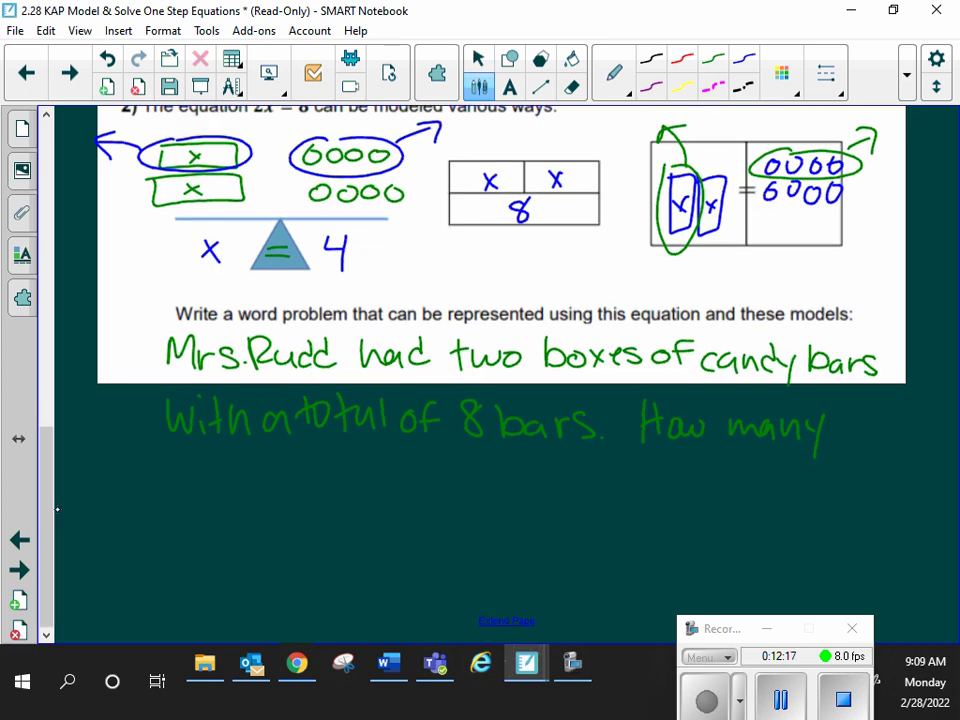
{"action": "mouse_move", "coordinate": [185, 447]}
{"action": "left_mouse_down"}
{"action": "mouse_move", "coordinate": [190, 468]}
{"action": "mouse_move", "coordinate": [210, 476]}
{"action": "mouse_move", "coordinate": [280, 460]}
{"action": "mouse_move", "coordinate": [500, 478]}
{"action": "mouse_move", "coordinate": [600, 472]}
{"action": "mouse_move", "coordinate": [697, 490]}
{"action": "mouse_move", "coordinate": [697, 478]}
{"action": "left_mouse_up"}
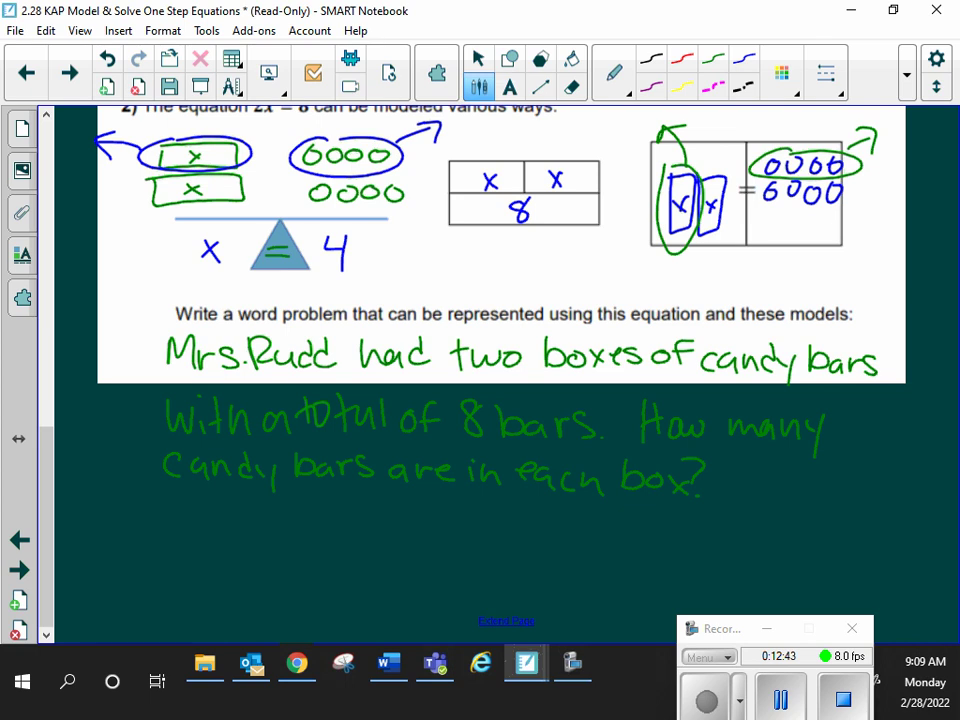
On the next page, underline 'Solutions' and 'values that make an equation true'.
{"action": "left_click", "coordinate": [68, 73]}
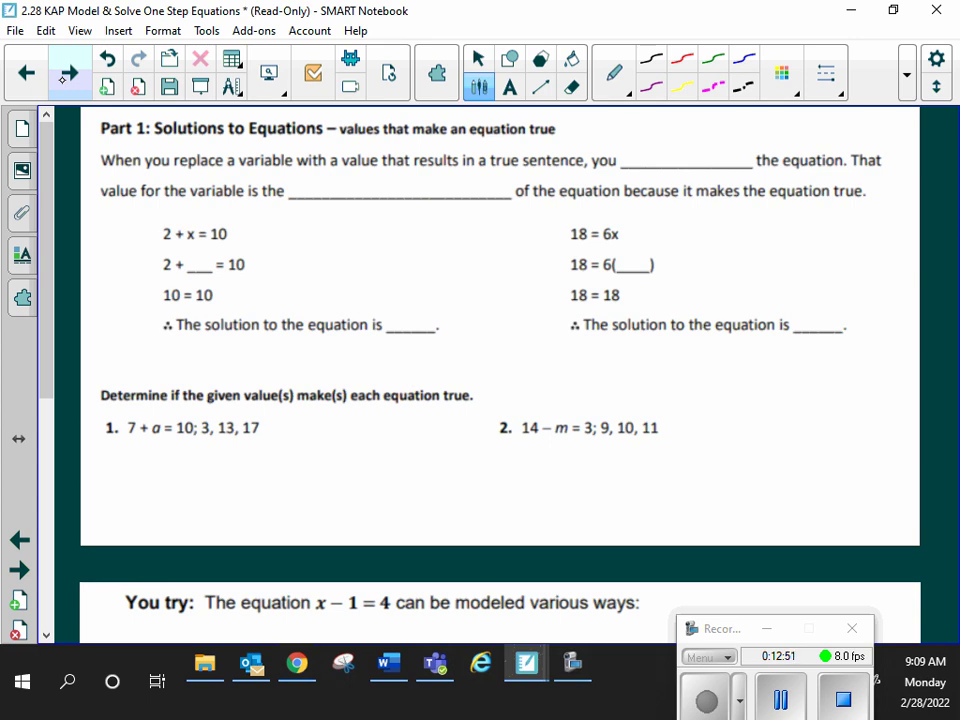
{"action": "left_click_drag", "start_coordinate": [153, 142], "coordinate": [232, 138]}
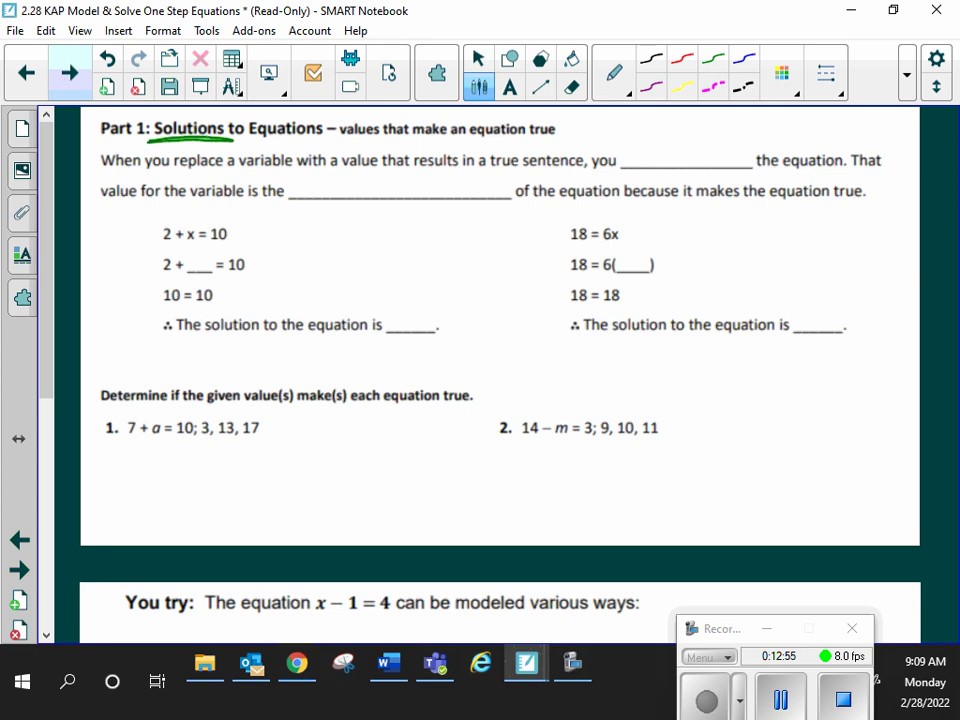
{"action": "left_click_drag", "start_coordinate": [342, 146], "coordinate": [566, 142]}
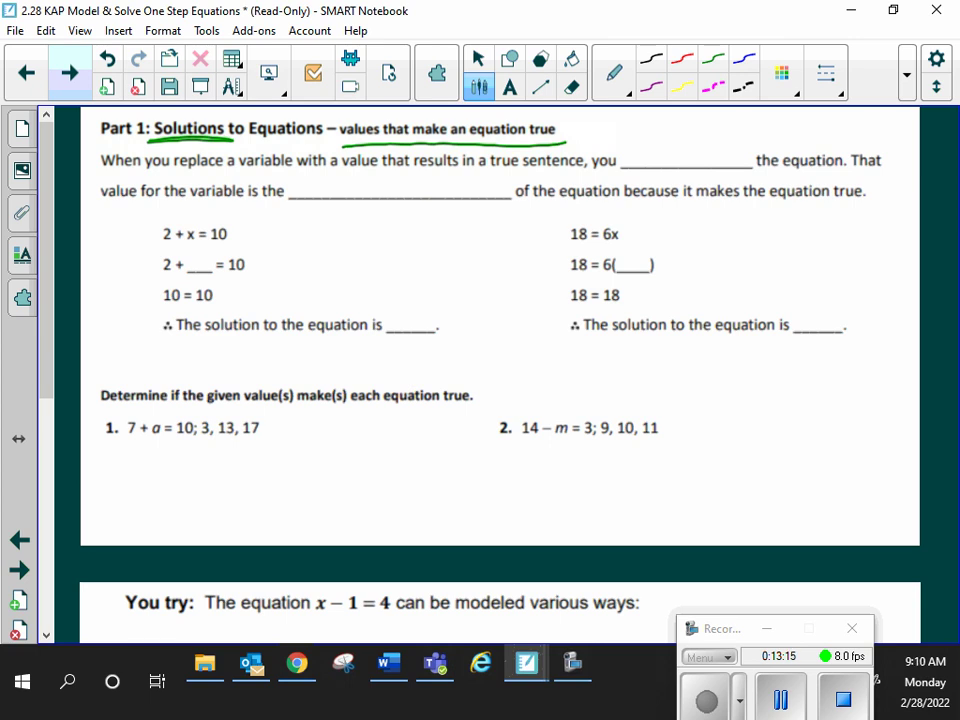
Handwrite 'Solve' in the first definition blank and 'Solution' in the second.
{"action": "mouse_move", "coordinate": [643, 146]}
{"action": "left_mouse_down"}
{"action": "mouse_move", "coordinate": [627, 166]}
{"action": "mouse_move", "coordinate": [655, 153]}
{"action": "left_mouse_up"}
{"action": "mouse_move", "coordinate": [666, 140]}
{"action": "left_mouse_down"}
{"action": "mouse_move", "coordinate": [667, 165]}
{"action": "mouse_move", "coordinate": [688, 149]}
{"action": "mouse_move", "coordinate": [706, 162]}
{"action": "left_mouse_up"}
{"action": "left_click_drag", "start_coordinate": [334, 178], "coordinate": [317, 198]}
{"action": "left_click_drag", "start_coordinate": [348, 184], "coordinate": [362, 197]}
{"action": "mouse_move", "coordinate": [369, 183]}
{"action": "left_mouse_down"}
{"action": "mouse_move", "coordinate": [373, 196]}
{"action": "mouse_move", "coordinate": [385, 195]}
{"action": "left_mouse_up"}
{"action": "left_click_drag", "start_coordinate": [397, 174], "coordinate": [400, 198]}
{"action": "mouse_move", "coordinate": [391, 182]}
{"action": "left_mouse_down"}
{"action": "mouse_move", "coordinate": [419, 197]}
{"action": "mouse_move", "coordinate": [434, 185]}
{"action": "left_mouse_up"}
{"action": "left_click_drag", "start_coordinate": [443, 184], "coordinate": [453, 197]}
{"action": "left_click_drag", "start_coordinate": [419, 177], "coordinate": [420, 178]}
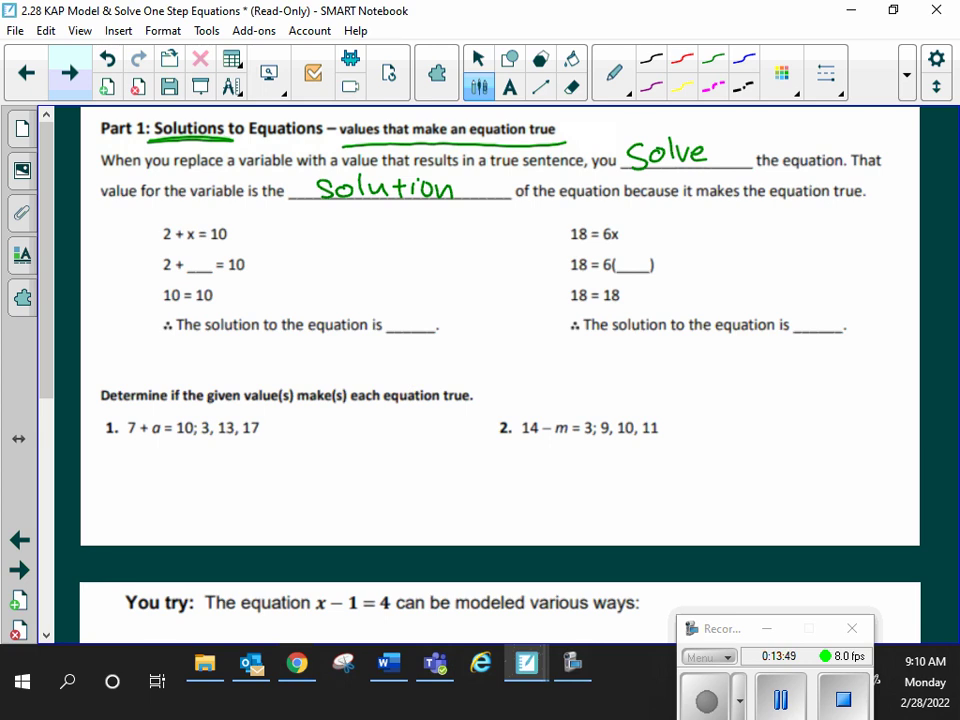
Write 8 in the blank of 2 + _ = 10 and x=8 beside the check line.
{"action": "mouse_move", "coordinate": [205, 251]}
{"action": "left_mouse_down"}
{"action": "mouse_move", "coordinate": [189, 268]}
{"action": "mouse_move", "coordinate": [204, 250]}
{"action": "left_mouse_up"}
{"action": "mouse_move", "coordinate": [377, 292]}
{"action": "left_mouse_down"}
{"action": "mouse_move", "coordinate": [393, 313]}
{"action": "mouse_move", "coordinate": [376, 313]}
{"action": "mouse_move", "coordinate": [411, 294]}
{"action": "left_mouse_up"}
{"action": "mouse_move", "coordinate": [397, 301]}
{"action": "left_mouse_down"}
{"action": "mouse_move", "coordinate": [412, 300]}
{"action": "mouse_move", "coordinate": [416, 311]}
{"action": "mouse_move", "coordinate": [432, 288]}
{"action": "left_mouse_up"}
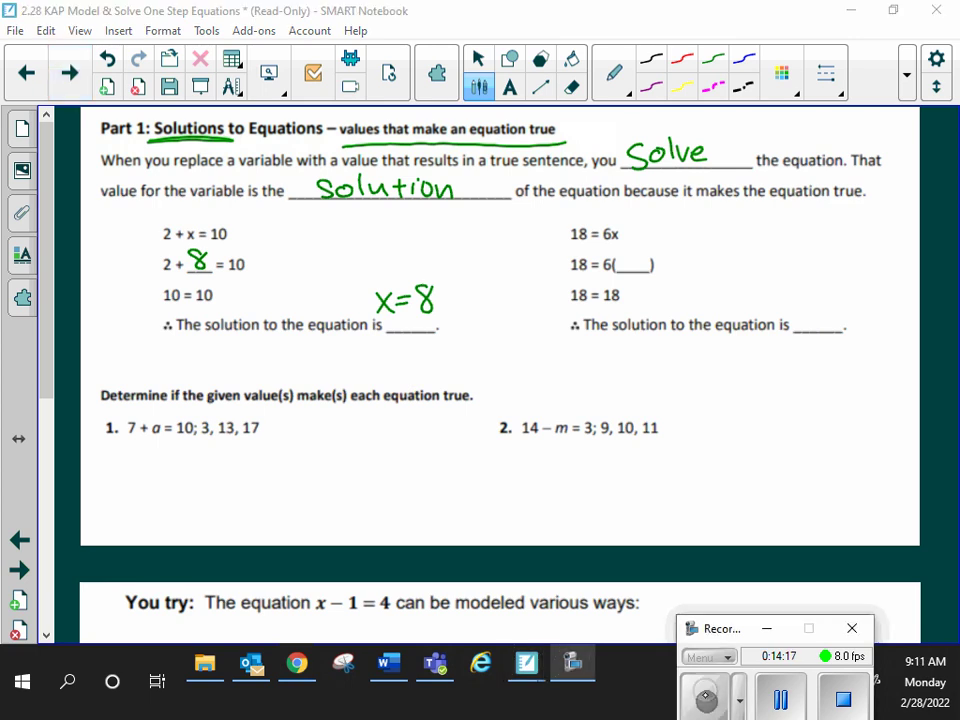
{"action": "left_click", "coordinate": [706, 699]}
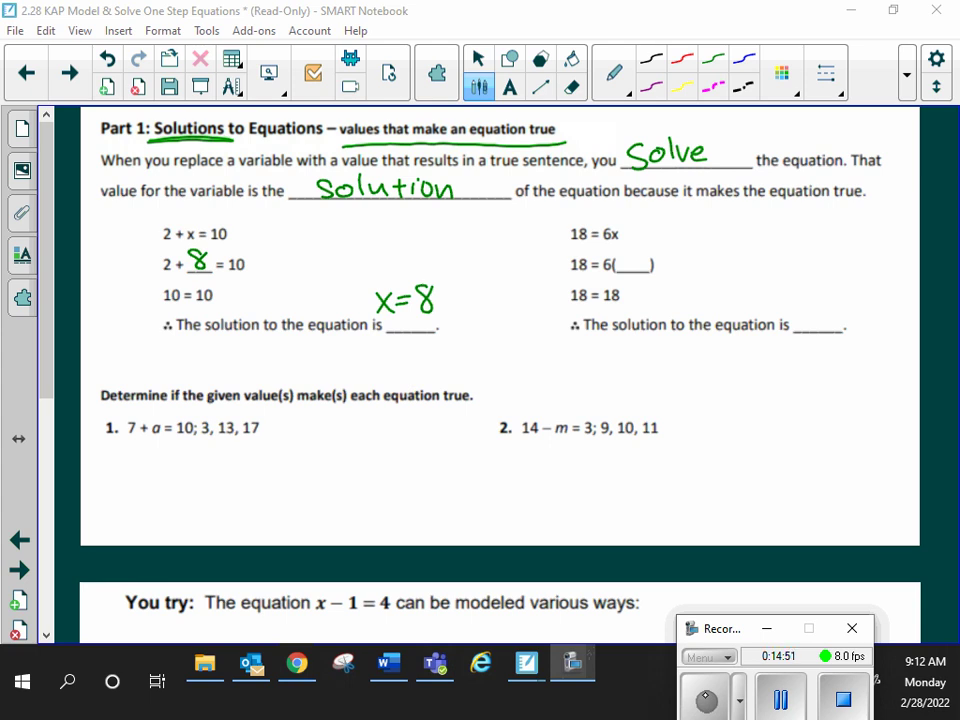
Write 3 inside the parentheses of 18 = 6( ) and x=3 on the second solution blank.
{"action": "mouse_move", "coordinate": [621, 249]}
{"action": "left_mouse_down"}
{"action": "mouse_move", "coordinate": [638, 256]}
{"action": "mouse_move", "coordinate": [621, 271]}
{"action": "left_mouse_up"}
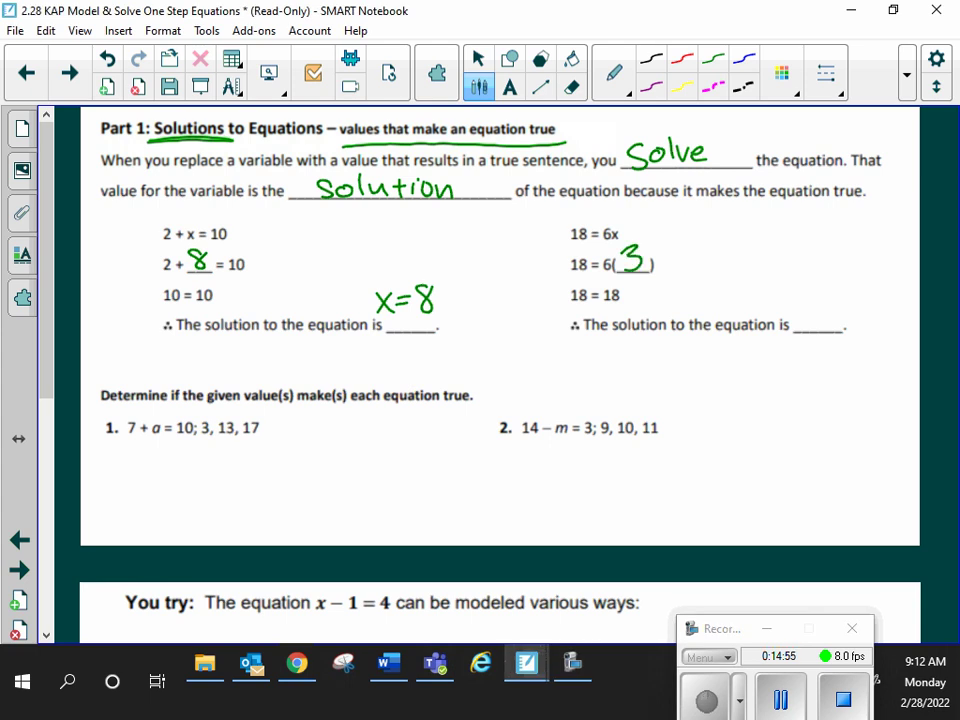
{"action": "left_click_drag", "start_coordinate": [798, 301], "coordinate": [816, 329]}
{"action": "mouse_move", "coordinate": [815, 302]}
{"action": "left_mouse_down"}
{"action": "mouse_move", "coordinate": [799, 330]}
{"action": "mouse_move", "coordinate": [836, 310]}
{"action": "left_mouse_up"}
{"action": "mouse_move", "coordinate": [820, 321]}
{"action": "left_mouse_down"}
{"action": "mouse_move", "coordinate": [855, 314]}
{"action": "mouse_move", "coordinate": [850, 324]}
{"action": "left_mouse_up"}
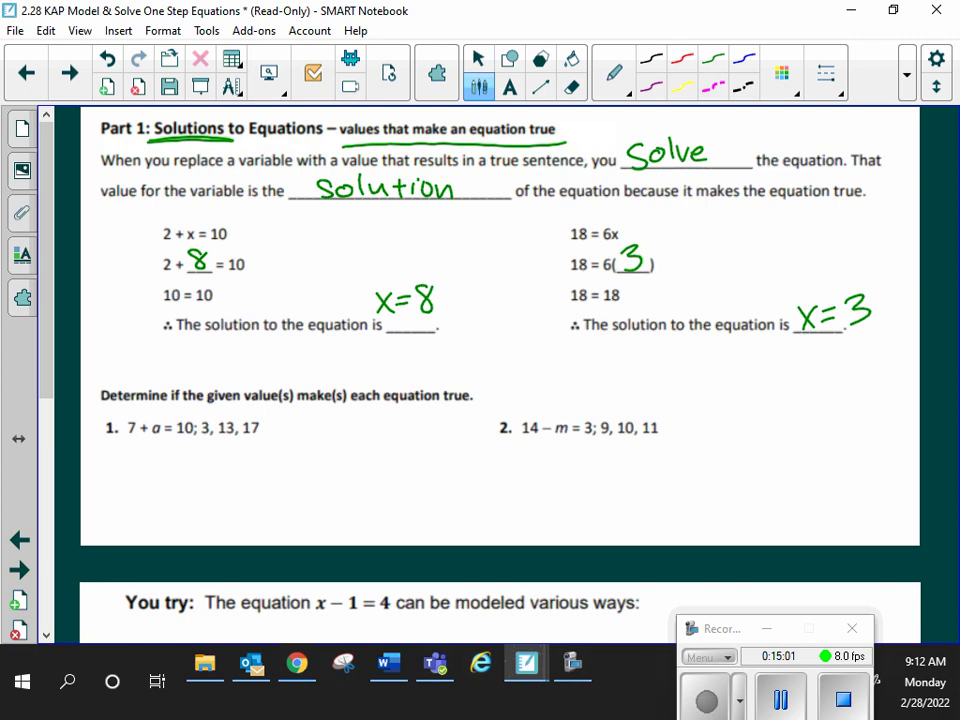
Scroll to problem 1 and draw a green vertical divider after 7 + a = 10.
{"action": "scroll", "coordinate": [594, 491], "scroll_direction": "down", "scroll_amount": 3}
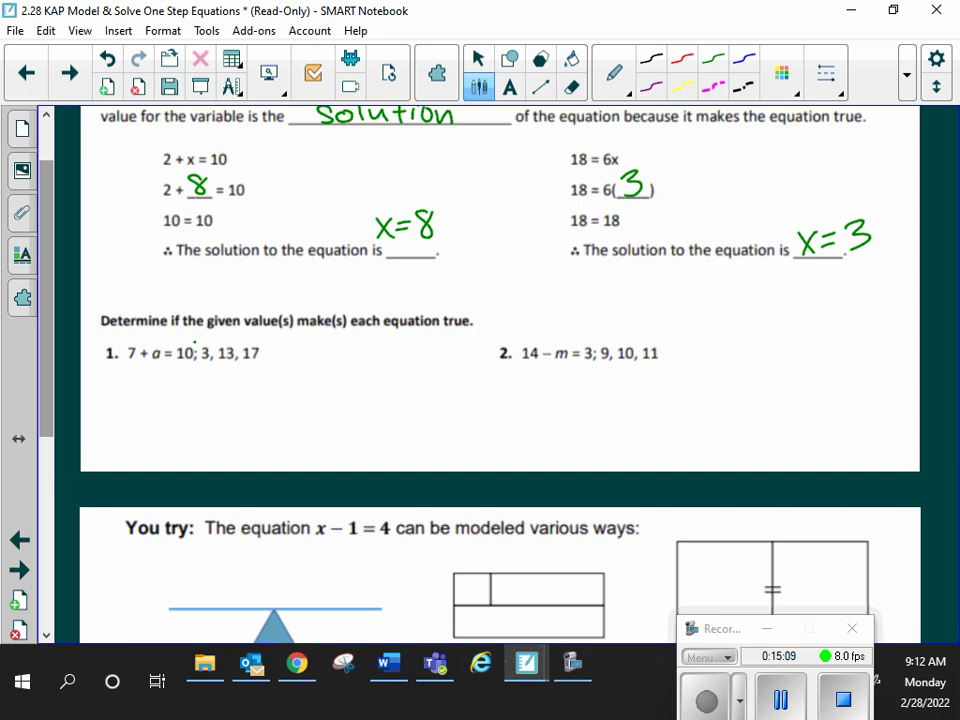
{"action": "left_click_drag", "start_coordinate": [195, 337], "coordinate": [195, 377]}
Underline 7 + a = 10 and test a = 3 with the check 7+3=10, marked true.
{"action": "left_click_drag", "start_coordinate": [125, 370], "coordinate": [271, 368]}
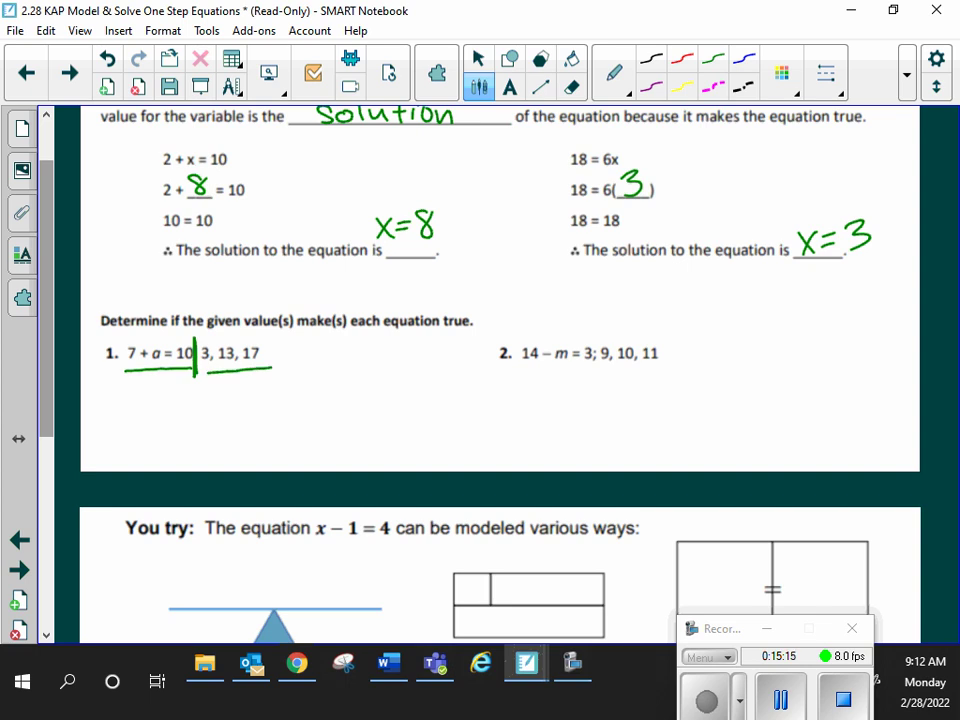
{"action": "mouse_move", "coordinate": [97, 390]}
{"action": "left_mouse_down"}
{"action": "mouse_move", "coordinate": [106, 390]}
{"action": "mouse_move", "coordinate": [109, 410]}
{"action": "left_mouse_up"}
{"action": "mouse_move", "coordinate": [125, 388]}
{"action": "left_mouse_down"}
{"action": "mouse_move", "coordinate": [125, 408]}
{"action": "mouse_move", "coordinate": [133, 398]}
{"action": "left_mouse_up"}
{"action": "mouse_move", "coordinate": [136, 391]}
{"action": "left_mouse_down"}
{"action": "mouse_move", "coordinate": [148, 396]}
{"action": "mouse_move", "coordinate": [138, 409]}
{"action": "left_mouse_up"}
{"action": "left_click_drag", "start_coordinate": [158, 394], "coordinate": [172, 401]}
{"action": "mouse_move", "coordinate": [181, 389]}
{"action": "left_mouse_down"}
{"action": "mouse_move", "coordinate": [181, 408]}
{"action": "mouse_move", "coordinate": [197, 390]}
{"action": "mouse_move", "coordinate": [218, 399]}
{"action": "mouse_move", "coordinate": [240, 383]}
{"action": "left_mouse_up"}
{"action": "mouse_move", "coordinate": [98, 426]}
{"action": "left_mouse_down"}
{"action": "mouse_move", "coordinate": [112, 424]}
{"action": "mouse_move", "coordinate": [105, 446]}
{"action": "left_mouse_up"}
Test 13 and 17 in problem 1's equation: 7+13=10 and 7+17=10, both false.
{"action": "mouse_move", "coordinate": [121, 424]}
{"action": "left_mouse_down"}
{"action": "mouse_move", "coordinate": [120, 446]}
{"action": "mouse_move", "coordinate": [130, 434]}
{"action": "left_mouse_up"}
{"action": "mouse_move", "coordinate": [136, 424]}
{"action": "left_mouse_down"}
{"action": "mouse_move", "coordinate": [136, 446]}
{"action": "mouse_move", "coordinate": [148, 446]}
{"action": "left_mouse_up"}
{"action": "left_click_drag", "start_coordinate": [172, 429], "coordinate": [187, 437]}
{"action": "mouse_move", "coordinate": [196, 424]}
{"action": "left_mouse_down"}
{"action": "mouse_move", "coordinate": [196, 446]}
{"action": "mouse_move", "coordinate": [216, 426]}
{"action": "mouse_move", "coordinate": [252, 447]}
{"action": "mouse_move", "coordinate": [233, 447]}
{"action": "left_mouse_up"}
{"action": "mouse_move", "coordinate": [264, 388]}
{"action": "left_mouse_down"}
{"action": "mouse_move", "coordinate": [273, 388]}
{"action": "mouse_move", "coordinate": [270, 410]}
{"action": "left_mouse_up"}
{"action": "mouse_move", "coordinate": [295, 389]}
{"action": "left_mouse_down"}
{"action": "mouse_move", "coordinate": [295, 410]}
{"action": "mouse_move", "coordinate": [305, 399]}
{"action": "left_mouse_up"}
{"action": "mouse_move", "coordinate": [310, 388]}
{"action": "left_mouse_down"}
{"action": "mouse_move", "coordinate": [310, 411]}
{"action": "mouse_move", "coordinate": [351, 393]}
{"action": "left_mouse_up"}
{"action": "left_click_drag", "start_coordinate": [336, 402], "coordinate": [361, 410]}
{"action": "mouse_move", "coordinate": [376, 389]}
{"action": "left_mouse_down"}
{"action": "mouse_move", "coordinate": [406, 409]}
{"action": "mouse_move", "coordinate": [390, 409]}
{"action": "left_mouse_up"}
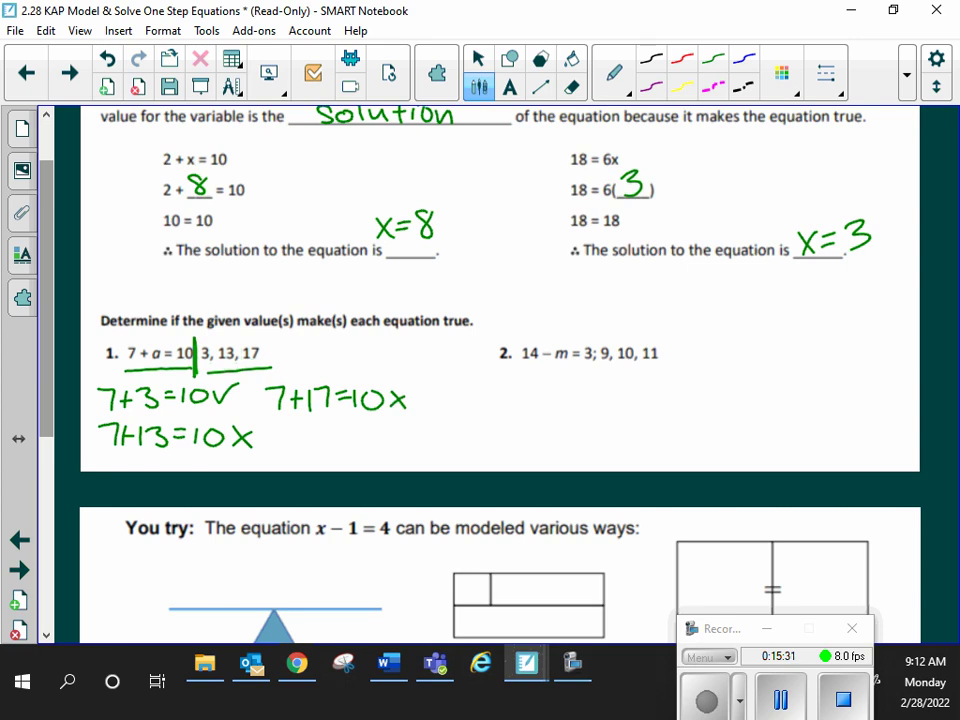
Write a=3 as problem 1's answer and box it.
{"action": "mouse_move", "coordinate": [298, 340]}
{"action": "left_mouse_down"}
{"action": "mouse_move", "coordinate": [300, 357]}
{"action": "mouse_move", "coordinate": [321, 342]}
{"action": "left_mouse_up"}
{"action": "left_click_drag", "start_coordinate": [306, 351], "coordinate": [337, 357]}
{"action": "mouse_move", "coordinate": [283, 336]}
{"action": "left_mouse_down"}
{"action": "mouse_move", "coordinate": [282, 369]}
{"action": "mouse_move", "coordinate": [284, 334]}
{"action": "left_mouse_up"}
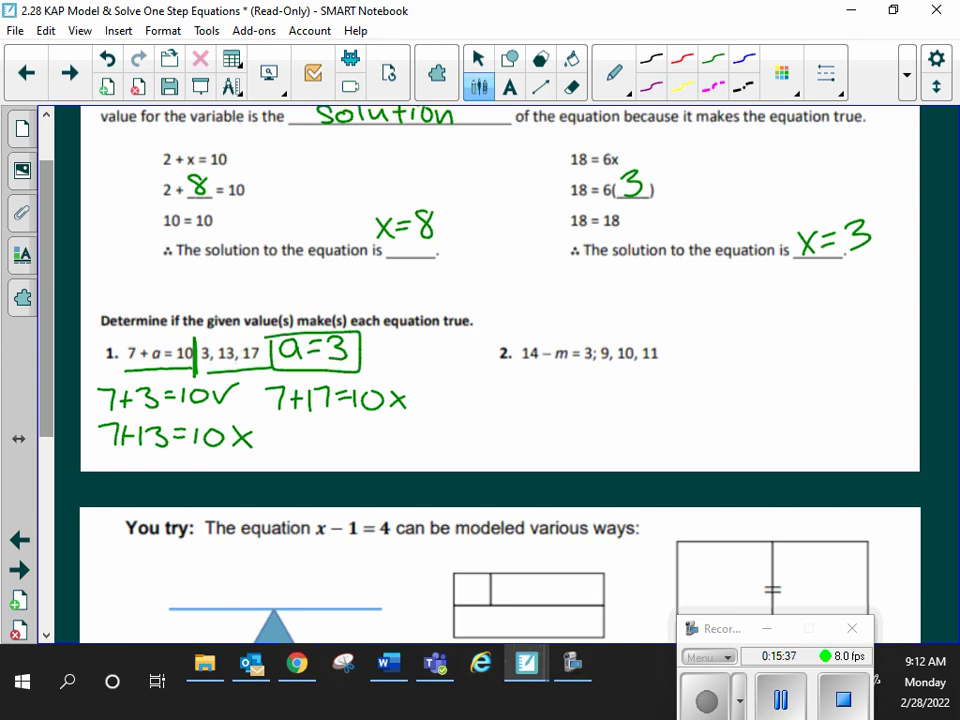
Write m=11 beside problem 2 and box it.
{"action": "left_click", "coordinate": [707, 700]}
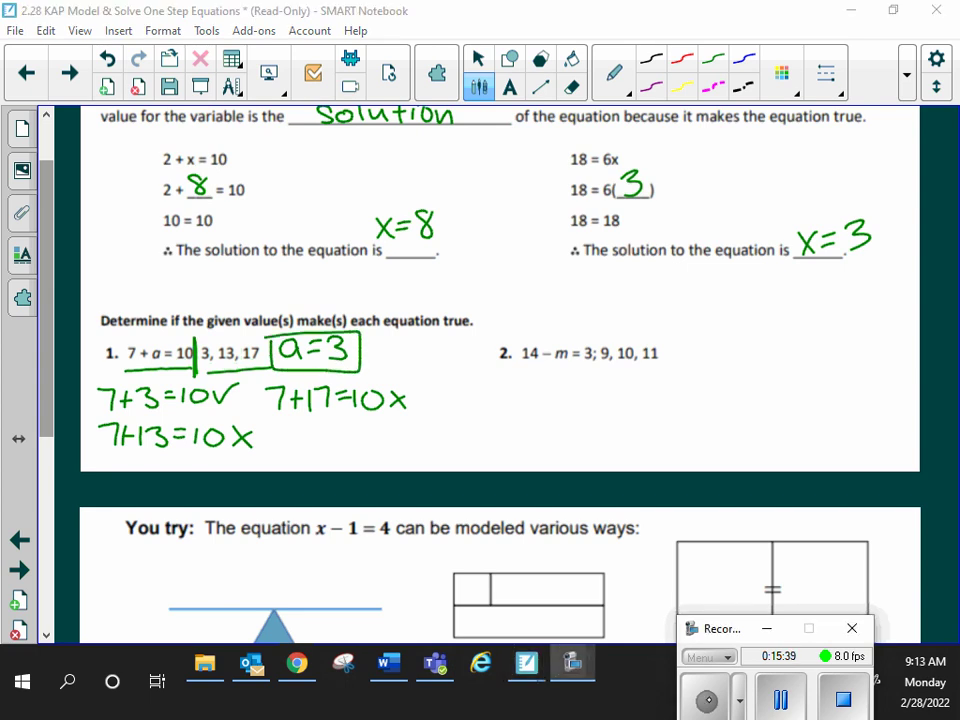
{"action": "mouse_move", "coordinate": [677, 351]}
{"action": "left_mouse_down"}
{"action": "mouse_move", "coordinate": [700, 377]}
{"action": "mouse_move", "coordinate": [726, 357]}
{"action": "left_mouse_up"}
{"action": "left_click_drag", "start_coordinate": [707, 371], "coordinate": [775, 376]}
{"action": "mouse_move", "coordinate": [667, 342]}
{"action": "left_mouse_down"}
{"action": "mouse_move", "coordinate": [664, 410]}
{"action": "mouse_move", "coordinate": [672, 328]}
{"action": "left_mouse_up"}
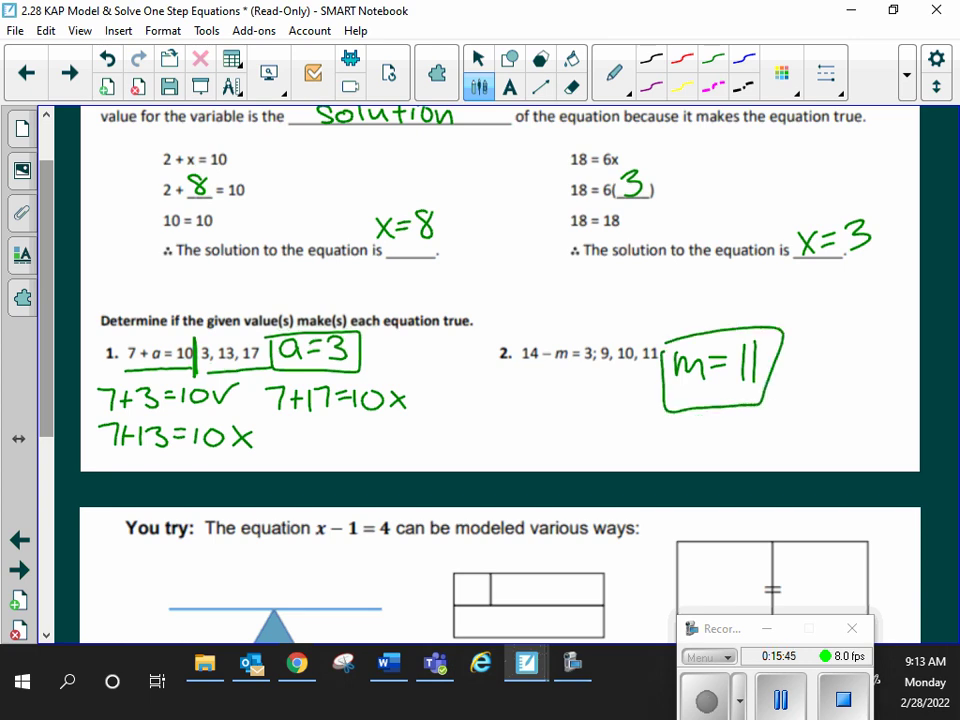
Scroll to You try and sketch an x tile, unit circles and red circles on the balance.
{"action": "scroll", "coordinate": [41, 560], "scroll_direction": "down", "scroll_amount": 3}
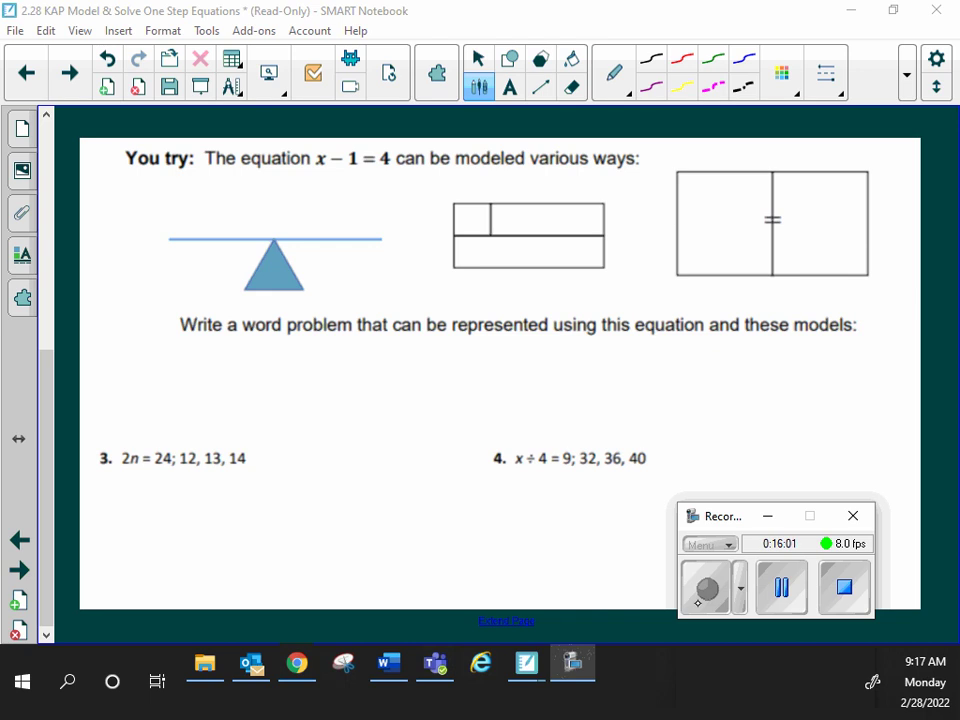
{"action": "mouse_move", "coordinate": [144, 189]}
{"action": "left_mouse_down"}
{"action": "mouse_move", "coordinate": [171, 206]}
{"action": "mouse_move", "coordinate": [144, 184]}
{"action": "mouse_move", "coordinate": [177, 197]}
{"action": "mouse_move", "coordinate": [162, 198]}
{"action": "mouse_move", "coordinate": [152, 223]}
{"action": "left_mouse_up"}
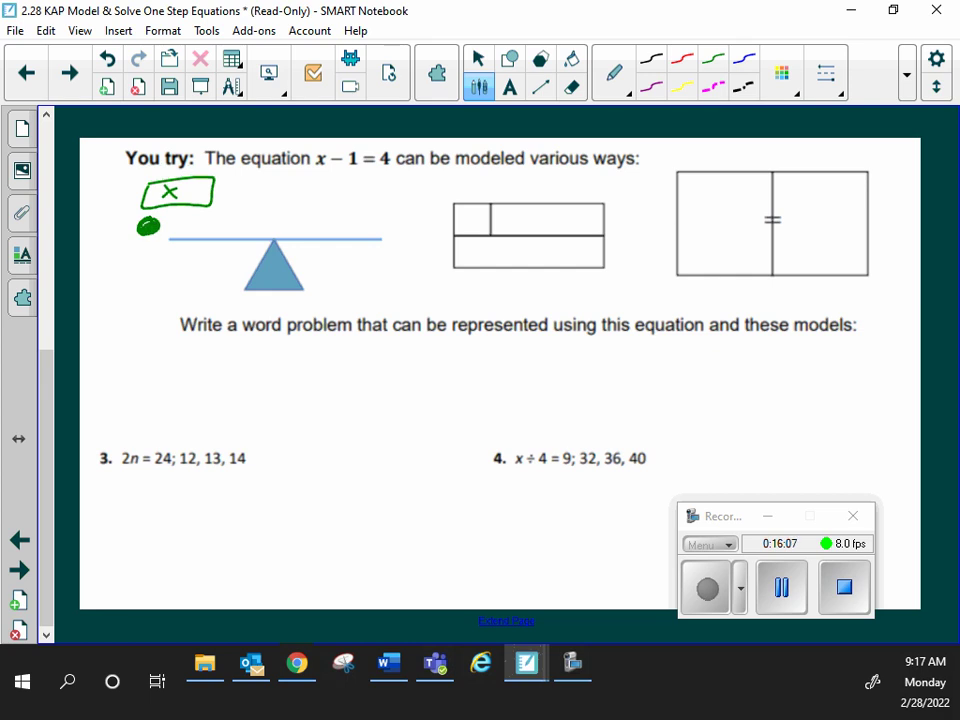
{"action": "mouse_move", "coordinate": [323, 174]}
{"action": "left_mouse_down"}
{"action": "mouse_move", "coordinate": [311, 180]}
{"action": "mouse_move", "coordinate": [323, 175]}
{"action": "left_mouse_up"}
{"action": "mouse_move", "coordinate": [346, 176]}
{"action": "left_mouse_down"}
{"action": "mouse_move", "coordinate": [335, 182]}
{"action": "mouse_move", "coordinate": [346, 177]}
{"action": "left_mouse_up"}
{"action": "mouse_move", "coordinate": [312, 201]}
{"action": "left_mouse_down"}
{"action": "mouse_move", "coordinate": [322, 198]}
{"action": "mouse_move", "coordinate": [318, 212]}
{"action": "mouse_move", "coordinate": [342, 212]}
{"action": "left_mouse_up"}
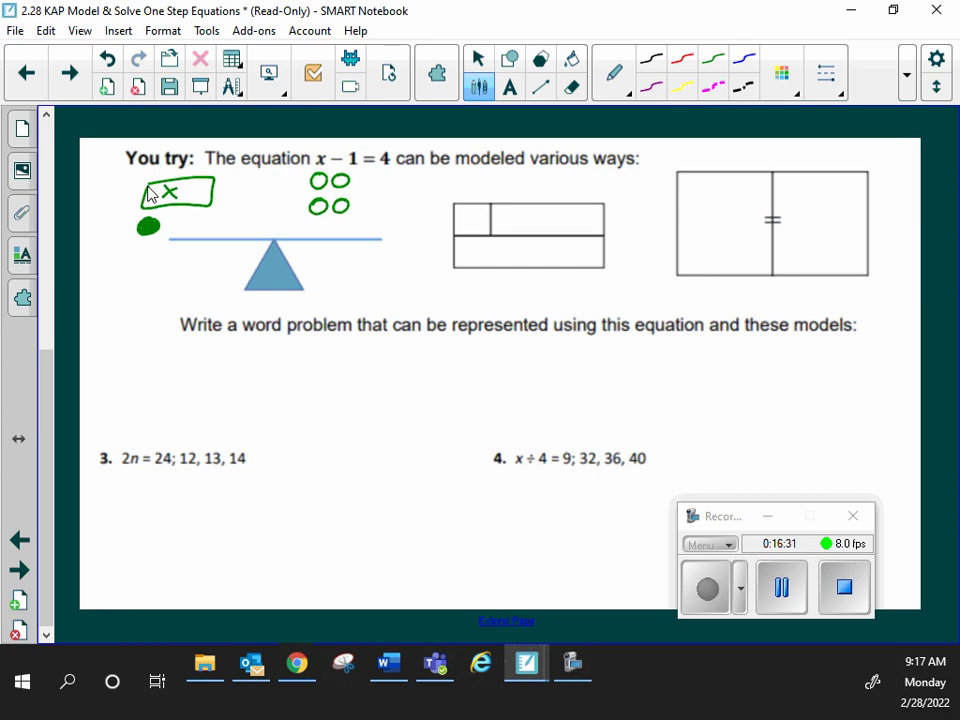
{"action": "mouse_move", "coordinate": [190, 218]}
{"action": "left_mouse_down"}
{"action": "mouse_move", "coordinate": [176, 236]}
{"action": "mouse_move", "coordinate": [192, 219]}
{"action": "left_mouse_up"}
{"action": "mouse_move", "coordinate": [375, 176]}
{"action": "left_mouse_down"}
{"action": "mouse_move", "coordinate": [368, 189]}
{"action": "mouse_move", "coordinate": [376, 178]}
{"action": "left_mouse_up"}
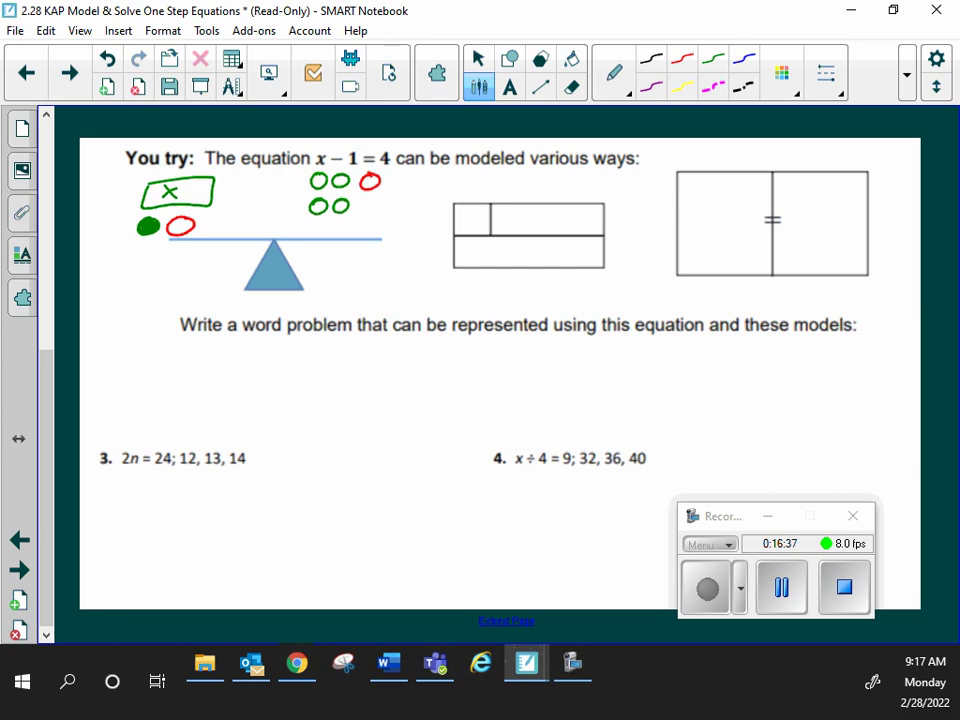
Circle the left-side tiles with a purple oval and write X, = and 5 on the balance.
{"action": "key", "text": "Escape"}
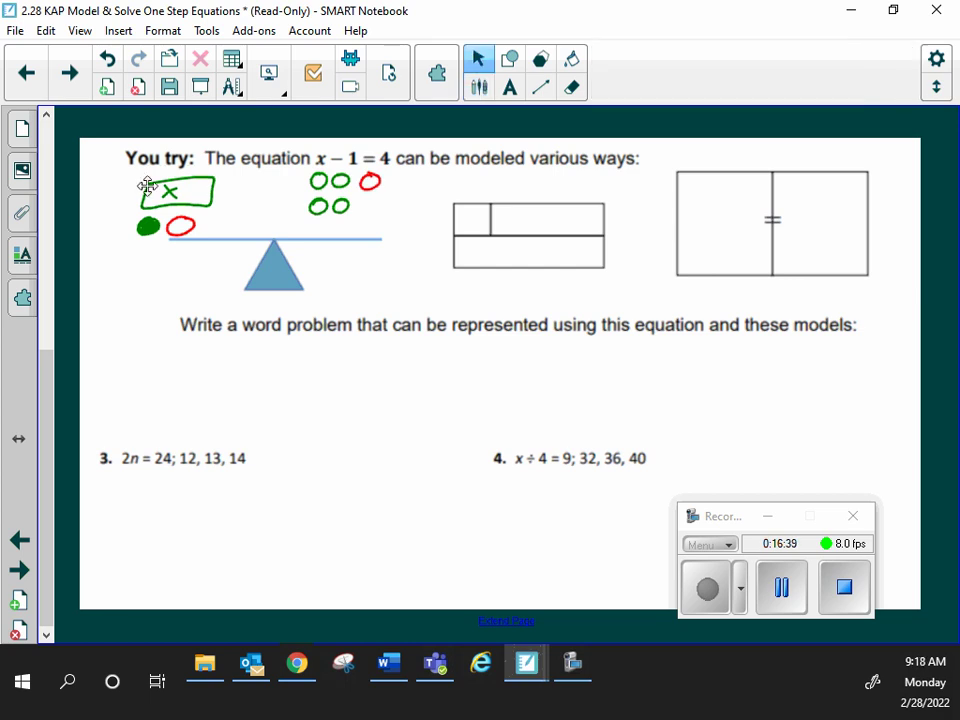
{"action": "left_click", "coordinate": [478, 87]}
{"action": "mouse_move", "coordinate": [170, 214]}
{"action": "left_mouse_down"}
{"action": "mouse_move", "coordinate": [205, 242]}
{"action": "mouse_move", "coordinate": [188, 213]}
{"action": "left_mouse_up"}
{"action": "left_click_drag", "start_coordinate": [195, 277], "coordinate": [214, 296]}
{"action": "left_click_drag", "start_coordinate": [213, 278], "coordinate": [194, 295]}
{"action": "left_click_drag", "start_coordinate": [259, 274], "coordinate": [273, 271]}
{"action": "left_click_drag", "start_coordinate": [259, 280], "coordinate": [271, 279]}
{"action": "left_click_drag", "start_coordinate": [340, 263], "coordinate": [316, 291]}
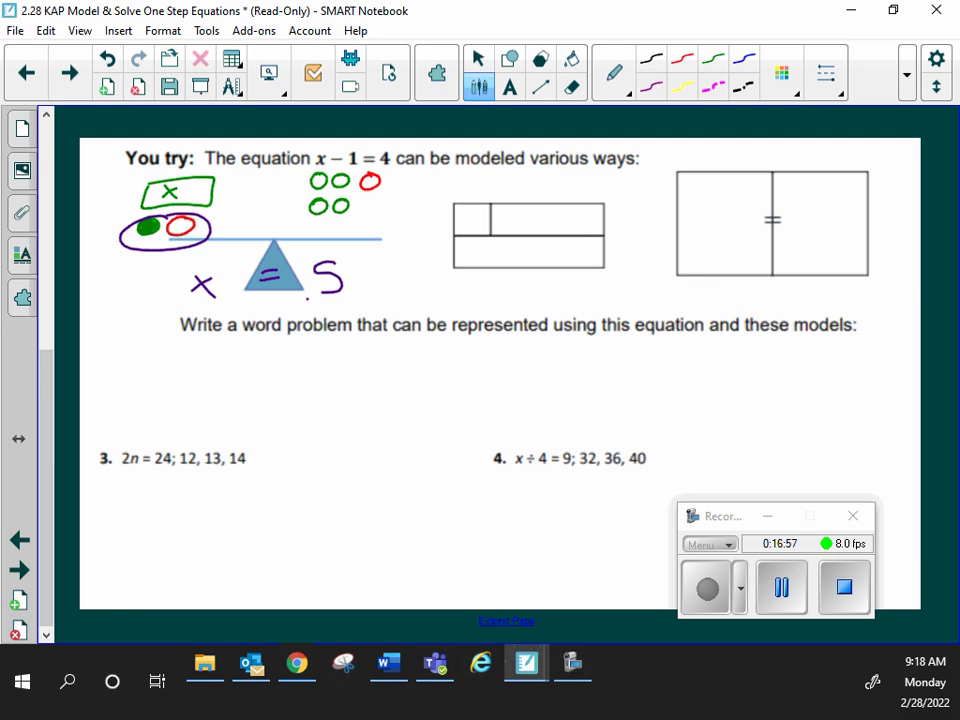
Erase the misplaced x, then write x and −1 on top of the bar model and 4 below.
{"action": "mouse_move", "coordinate": [532, 211]}
{"action": "left_mouse_down"}
{"action": "mouse_move", "coordinate": [549, 230]}
{"action": "mouse_move", "coordinate": [532, 231]}
{"action": "mouse_move", "coordinate": [549, 230]}
{"action": "left_mouse_up"}
{"action": "left_click", "coordinate": [572, 86]}
{"action": "left_click", "coordinate": [479, 86]}
{"action": "left_click_drag", "start_coordinate": [462, 211], "coordinate": [477, 229]}
{"action": "left_click_drag", "start_coordinate": [477, 211], "coordinate": [462, 229]}
{"action": "left_click_drag", "start_coordinate": [526, 222], "coordinate": [536, 222]}
{"action": "mouse_move", "coordinate": [540, 212]}
{"action": "left_mouse_down"}
{"action": "mouse_move", "coordinate": [544, 230]}
{"action": "mouse_move", "coordinate": [510, 256]}
{"action": "mouse_move", "coordinate": [525, 256]}
{"action": "left_mouse_up"}
{"action": "left_click_drag", "start_coordinate": [520, 244], "coordinate": [519, 265]}
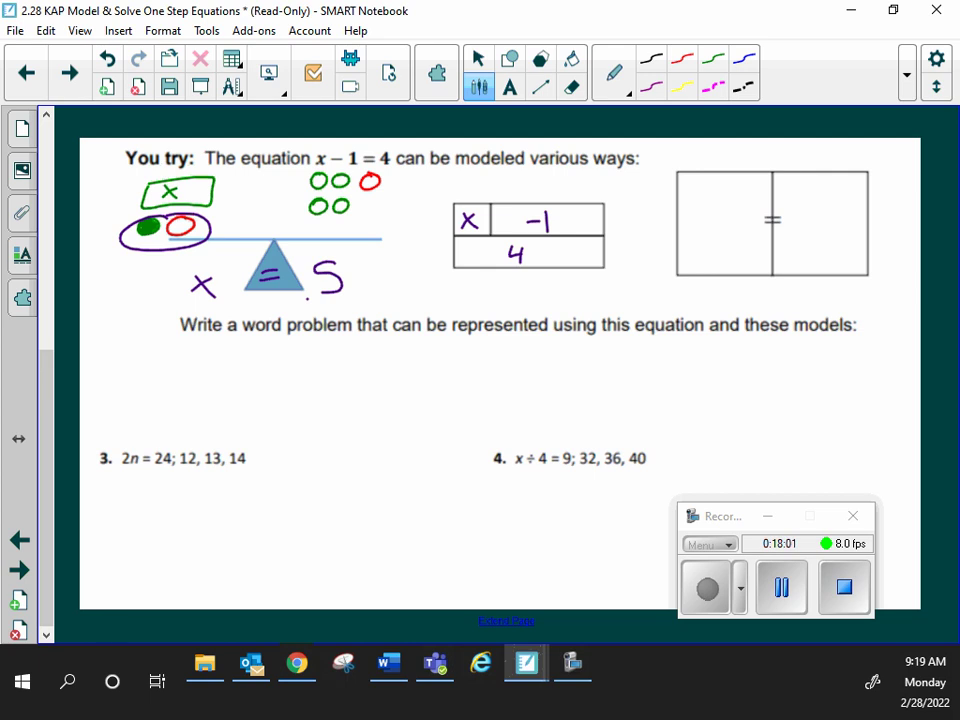
Erase the old tiles and redraw an x tile, a negative tile and four unit circles.
{"action": "left_click", "coordinate": [572, 87]}
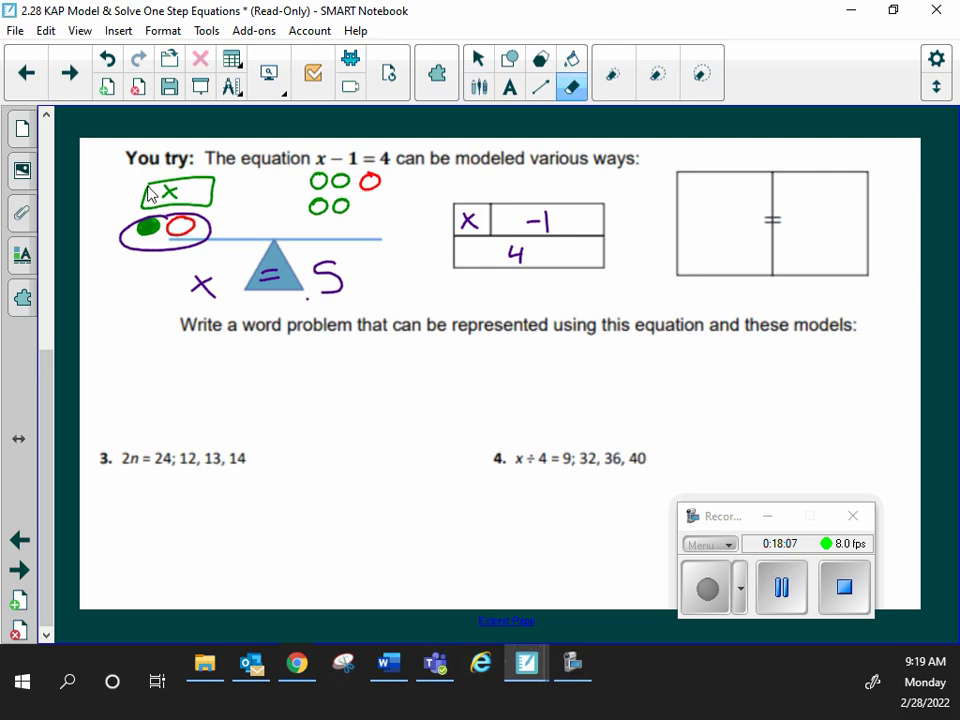
{"action": "mouse_move", "coordinate": [340, 195]}
{"action": "left_mouse_down"}
{"action": "mouse_move", "coordinate": [171, 199]}
{"action": "mouse_move", "coordinate": [224, 213]}
{"action": "left_mouse_up"}
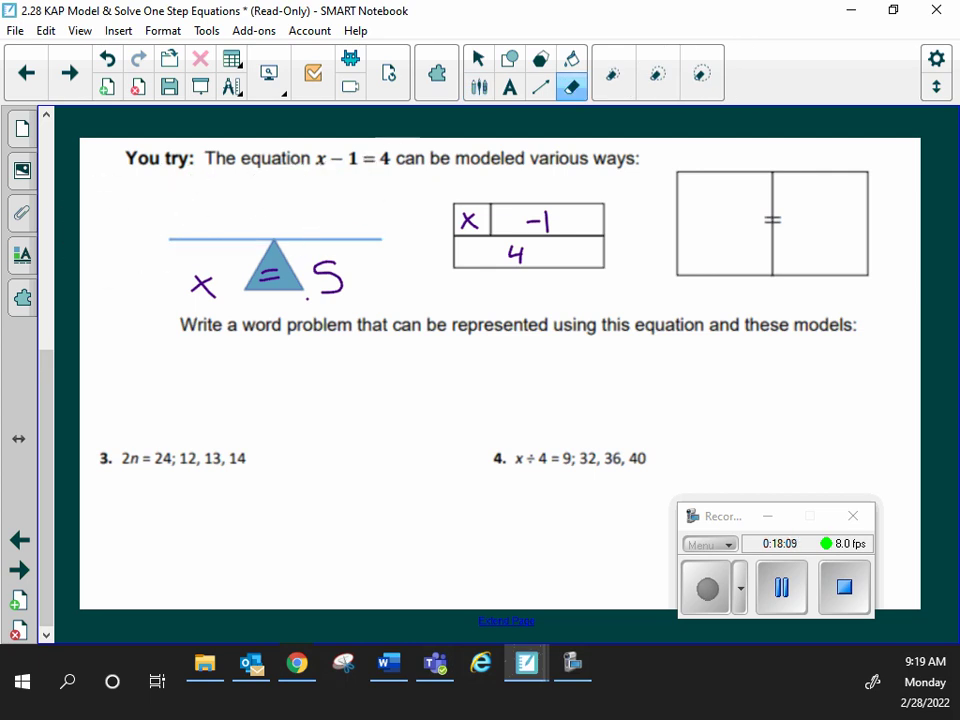
{"action": "left_click", "coordinate": [479, 87]}
{"action": "mouse_move", "coordinate": [148, 178]}
{"action": "left_mouse_down"}
{"action": "mouse_move", "coordinate": [170, 203]}
{"action": "mouse_move", "coordinate": [148, 173]}
{"action": "mouse_move", "coordinate": [186, 195]}
{"action": "left_mouse_up"}
{"action": "mouse_move", "coordinate": [186, 181]}
{"action": "left_mouse_down"}
{"action": "mouse_move", "coordinate": [151, 229]}
{"action": "mouse_move", "coordinate": [167, 213]}
{"action": "left_mouse_up"}
{"action": "left_click_drag", "start_coordinate": [147, 222], "coordinate": [170, 221]}
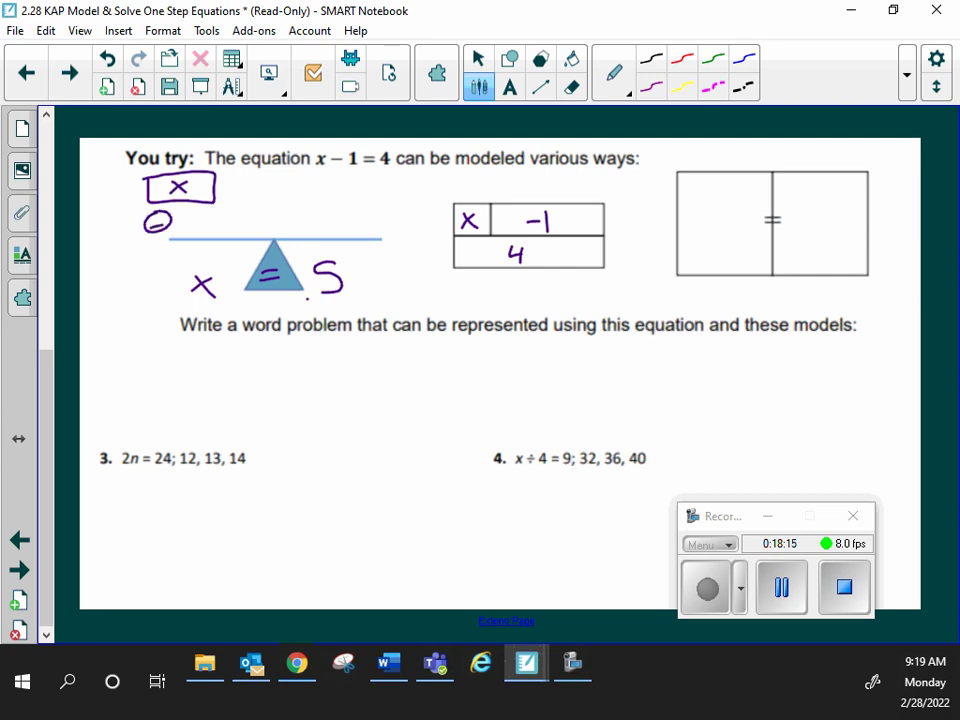
{"action": "mouse_move", "coordinate": [330, 175]}
{"action": "left_mouse_down"}
{"action": "mouse_move", "coordinate": [330, 189]}
{"action": "mouse_move", "coordinate": [331, 176]}
{"action": "left_mouse_up"}
{"action": "mouse_move", "coordinate": [355, 176]}
{"action": "left_mouse_down"}
{"action": "mouse_move", "coordinate": [354, 189]}
{"action": "mouse_move", "coordinate": [355, 177]}
{"action": "mouse_move", "coordinate": [380, 177]}
{"action": "mouse_move", "coordinate": [381, 187]}
{"action": "mouse_move", "coordinate": [397, 176]}
{"action": "left_mouse_up"}
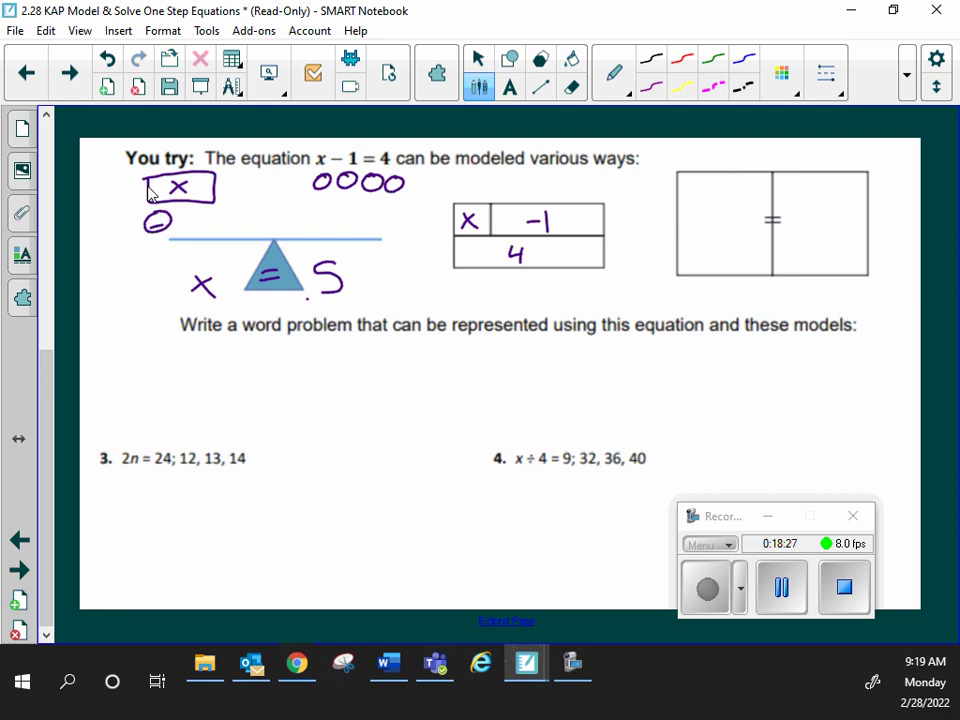
Add red positive tiles to both sides and circle the left zero pair with an arrow.
{"action": "left_click_drag", "start_coordinate": [192, 212], "coordinate": [193, 231]}
{"action": "left_click_drag", "start_coordinate": [185, 224], "coordinate": [201, 224]}
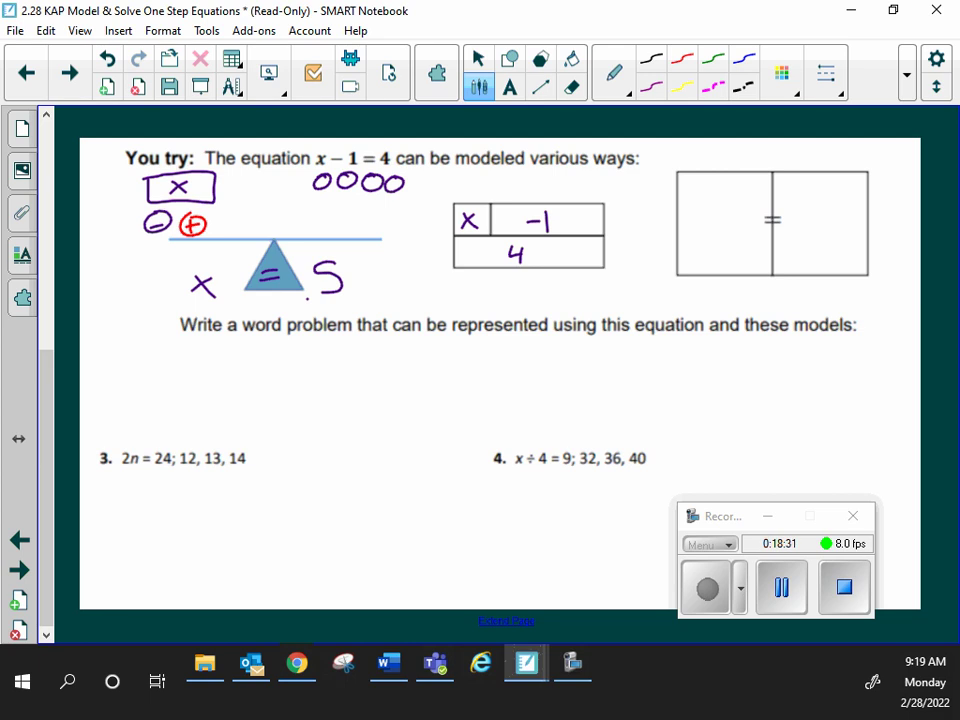
{"action": "left_click_drag", "start_coordinate": [322, 196], "coordinate": [322, 214]}
{"action": "left_click_drag", "start_coordinate": [314, 206], "coordinate": [330, 206]}
{"action": "left_click_drag", "start_coordinate": [190, 208], "coordinate": [212, 214]}
{"action": "mouse_move", "coordinate": [112, 272]}
{"action": "left_mouse_down"}
{"action": "mouse_move", "coordinate": [140, 256]}
{"action": "mouse_move", "coordinate": [138, 287]}
{"action": "left_mouse_up"}
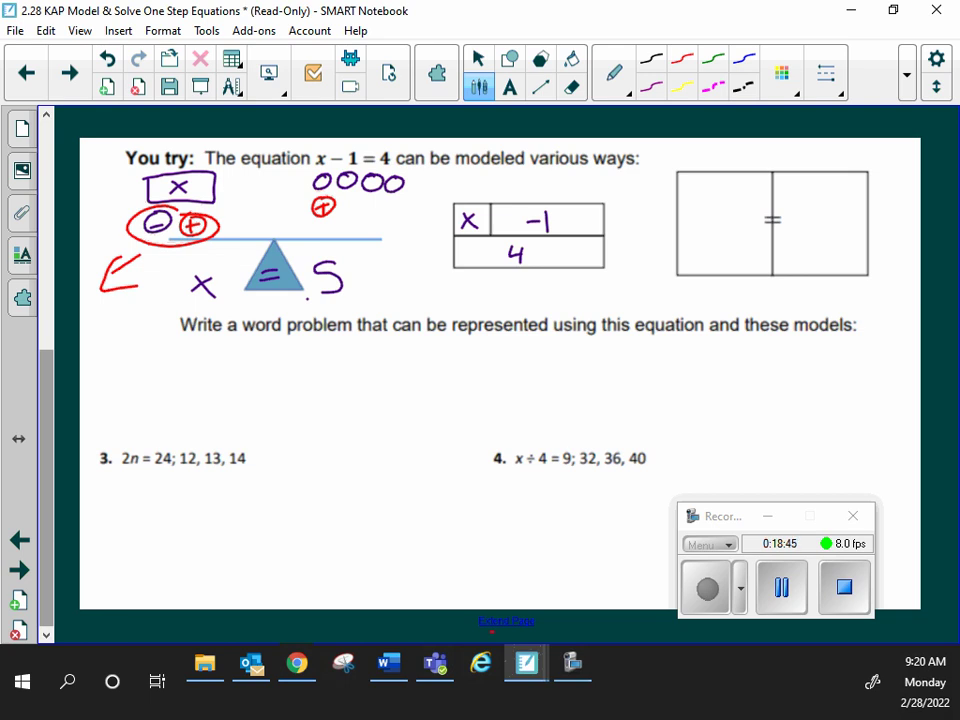
Draw a divider after 24 and write n=12 under problem 3.
{"action": "scroll", "coordinate": [491, 405], "scroll_direction": "down", "scroll_amount": 3}
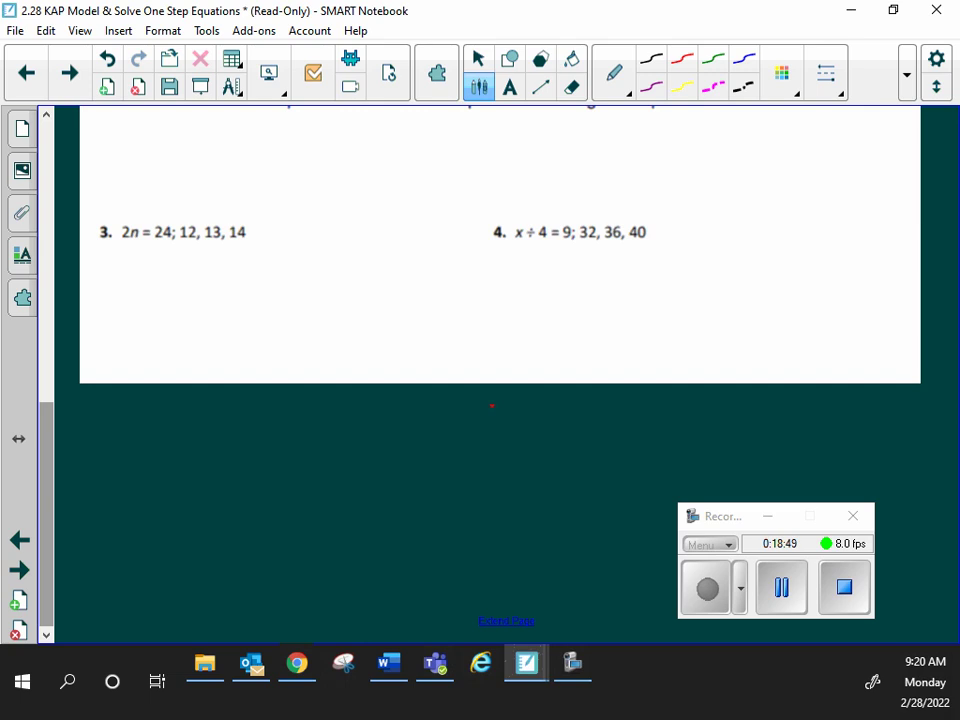
{"action": "left_click_drag", "start_coordinate": [174, 215], "coordinate": [172, 265]}
{"action": "mouse_move", "coordinate": [118, 292]}
{"action": "left_mouse_down"}
{"action": "mouse_move", "coordinate": [139, 316]}
{"action": "mouse_move", "coordinate": [164, 300]}
{"action": "left_mouse_up"}
{"action": "left_click_drag", "start_coordinate": [148, 307], "coordinate": [174, 314]}
{"action": "mouse_move", "coordinate": [183, 296]}
{"action": "left_mouse_down"}
{"action": "mouse_move", "coordinate": [195, 312]}
{"action": "mouse_move", "coordinate": [218, 312]}
{"action": "left_mouse_up"}
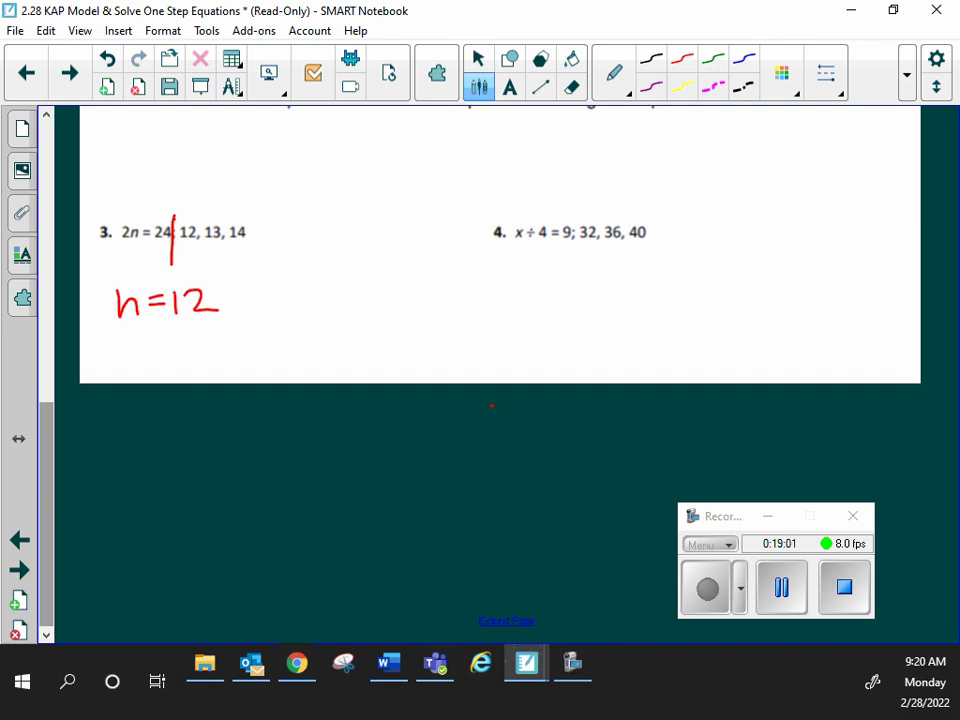
Write x=36 under problem 4 and move to the next page.
{"action": "left_click_drag", "start_coordinate": [616, 287], "coordinate": [637, 311]}
{"action": "mouse_move", "coordinate": [640, 287]}
{"action": "left_mouse_down"}
{"action": "mouse_move", "coordinate": [618, 313]}
{"action": "mouse_move", "coordinate": [678, 283]}
{"action": "left_mouse_up"}
{"action": "mouse_move", "coordinate": [654, 296]}
{"action": "left_mouse_down"}
{"action": "mouse_move", "coordinate": [701, 278]}
{"action": "mouse_move", "coordinate": [706, 297]}
{"action": "left_mouse_up"}
{"action": "left_click_drag", "start_coordinate": [756, 268], "coordinate": [741, 287]}
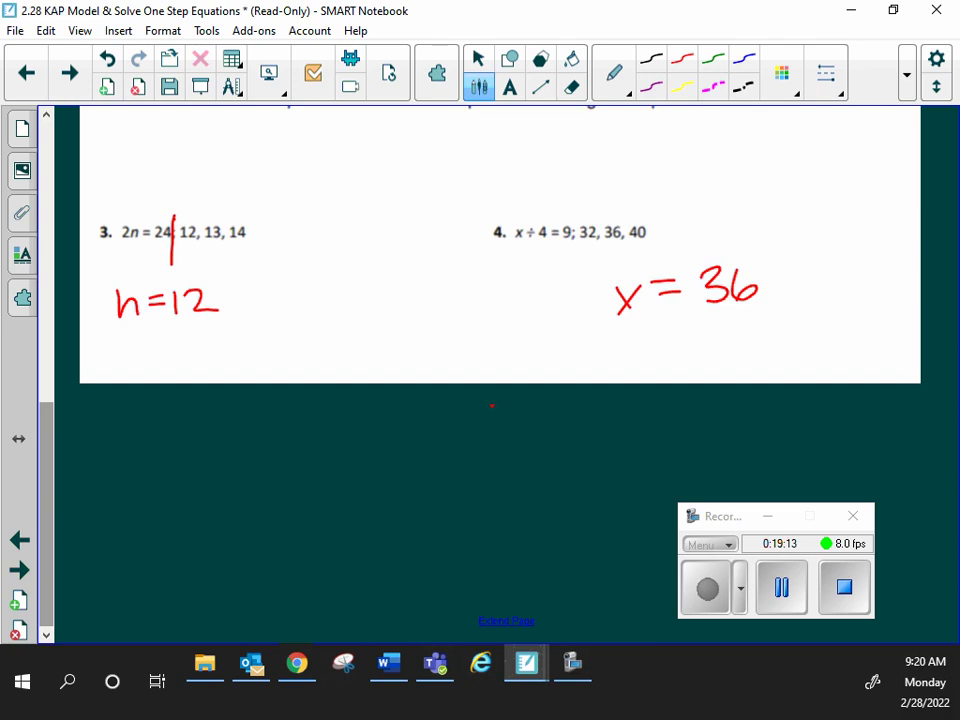
{"action": "left_click", "coordinate": [86, 92]}
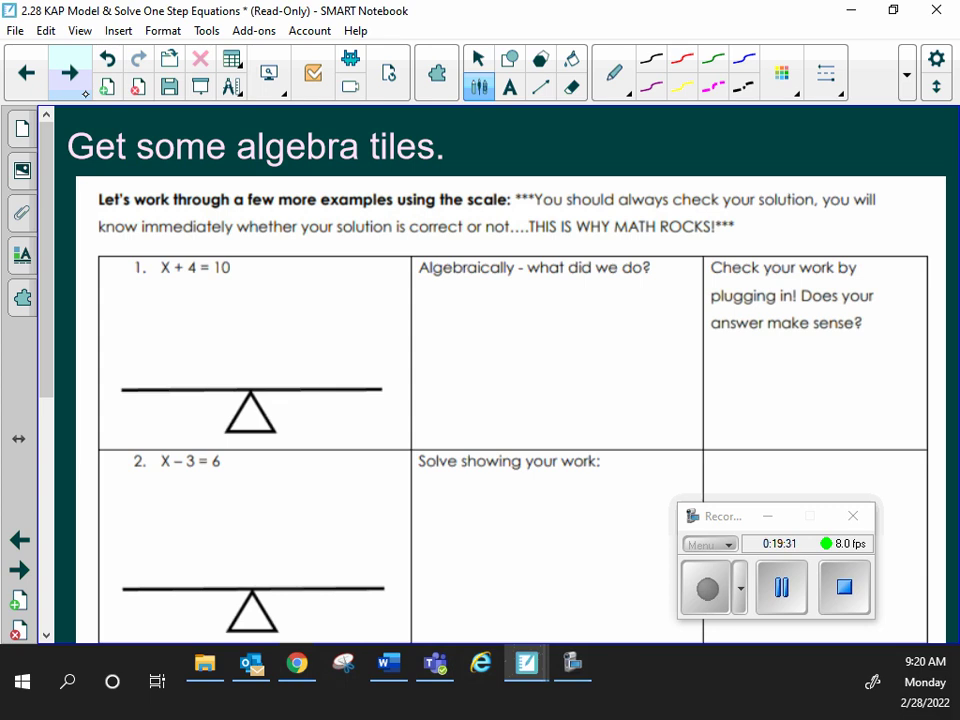
Model X + 4 = 10 on the scale: an x tile with four units, ten units opposite.
{"action": "mouse_move", "coordinate": [110, 313]}
{"action": "left_mouse_down"}
{"action": "mouse_move", "coordinate": [110, 334]}
{"action": "mouse_move", "coordinate": [184, 316]}
{"action": "mouse_move", "coordinate": [111, 312]}
{"action": "mouse_move", "coordinate": [147, 332]}
{"action": "left_mouse_up"}
{"action": "mouse_move", "coordinate": [147, 319]}
{"action": "left_mouse_down"}
{"action": "mouse_move", "coordinate": [121, 349]}
{"action": "mouse_move", "coordinate": [139, 349]}
{"action": "left_mouse_up"}
{"action": "mouse_move", "coordinate": [158, 348]}
{"action": "left_mouse_down"}
{"action": "mouse_move", "coordinate": [150, 360]}
{"action": "mouse_move", "coordinate": [157, 349]}
{"action": "left_mouse_up"}
{"action": "left_click_drag", "start_coordinate": [176, 348], "coordinate": [175, 349]}
{"action": "left_click_drag", "start_coordinate": [282, 305], "coordinate": [304, 305]}
{"action": "left_click_drag", "start_coordinate": [325, 304], "coordinate": [381, 305]}
{"action": "mouse_move", "coordinate": [292, 337]}
{"action": "left_mouse_down"}
{"action": "mouse_move", "coordinate": [282, 343]}
{"action": "mouse_move", "coordinate": [292, 338]}
{"action": "left_mouse_up"}
{"action": "left_click_drag", "start_coordinate": [313, 337], "coordinate": [358, 338]}
{"action": "left_click_drag", "start_coordinate": [382, 336], "coordinate": [388, 340]}
{"action": "left_click_drag", "start_coordinate": [253, 420], "coordinate": [262, 421]}
{"action": "left_click_drag", "start_coordinate": [247, 428], "coordinate": [260, 428]}
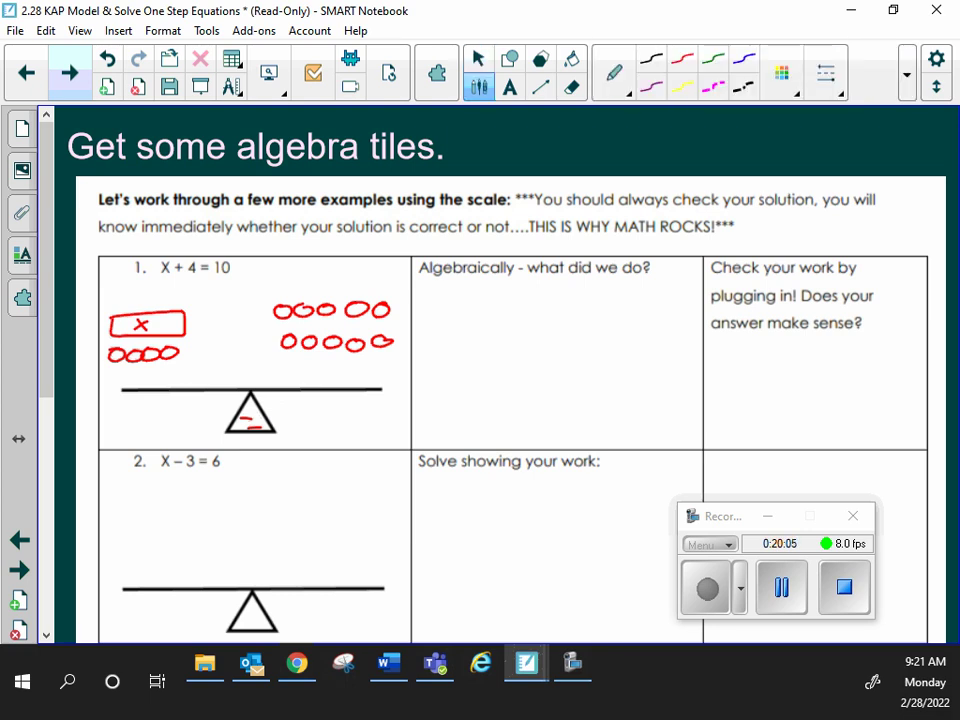
Circle and arrow away four units from each side, labelling the remainder X and 6.
{"action": "left_click_drag", "start_coordinate": [132, 343], "coordinate": [190, 350]}
{"action": "mouse_move", "coordinate": [108, 375]}
{"action": "left_mouse_down"}
{"action": "mouse_move", "coordinate": [88, 403]}
{"action": "mouse_move", "coordinate": [116, 403]}
{"action": "left_mouse_up"}
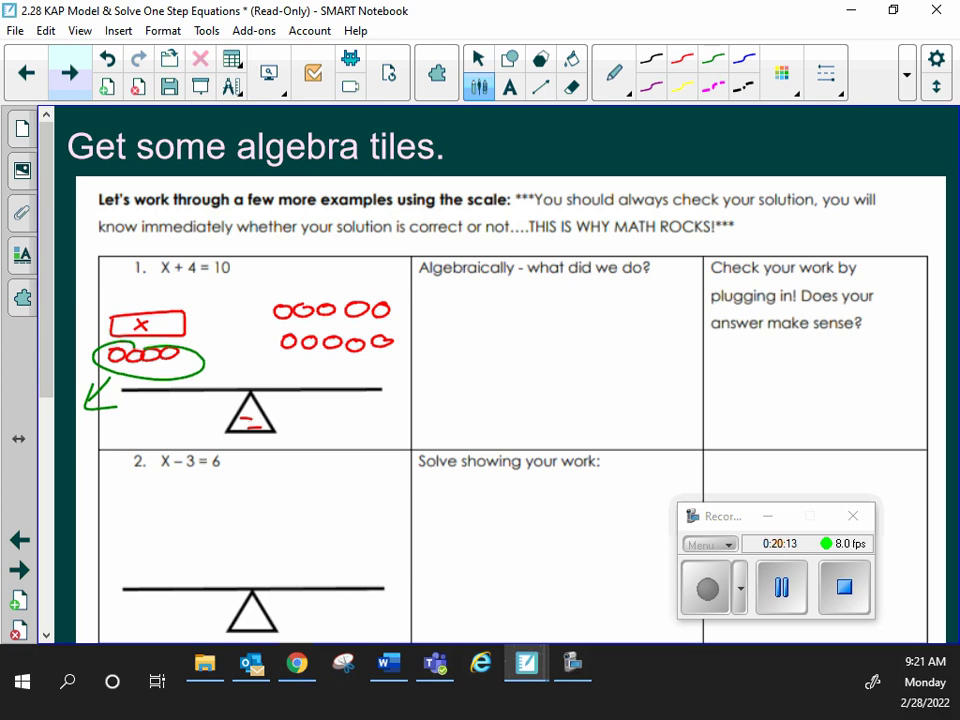
{"action": "mouse_move", "coordinate": [300, 340]}
{"action": "left_mouse_down"}
{"action": "mouse_move", "coordinate": [340, 330]}
{"action": "mouse_move", "coordinate": [395, 345]}
{"action": "mouse_move", "coordinate": [300, 352]}
{"action": "left_mouse_up"}
{"action": "left_click_drag", "start_coordinate": [385, 370], "coordinate": [410, 396]}
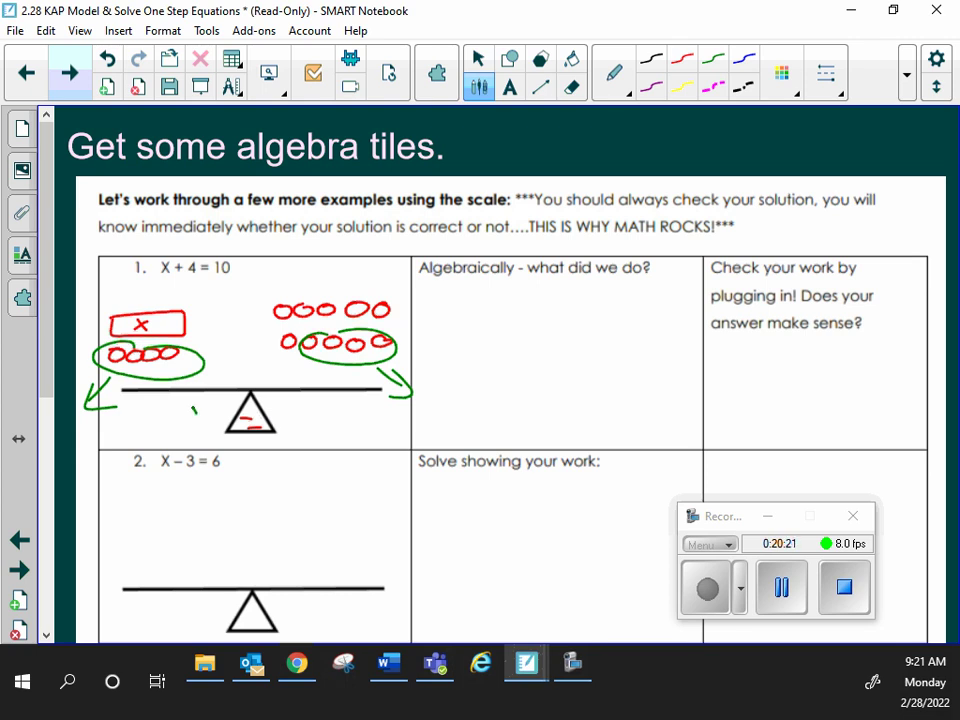
{"action": "left_click_drag", "start_coordinate": [193, 408], "coordinate": [214, 432]}
{"action": "left_click_drag", "start_coordinate": [214, 408], "coordinate": [194, 432]}
{"action": "left_click_drag", "start_coordinate": [292, 408], "coordinate": [284, 431]}
Write X+4=10 in the Algebraically cell with a divider at the equals sign.
{"action": "left_click_drag", "start_coordinate": [489, 293], "coordinate": [504, 315]}
{"action": "mouse_move", "coordinate": [503, 293]}
{"action": "left_mouse_down"}
{"action": "mouse_move", "coordinate": [489, 315]}
{"action": "mouse_move", "coordinate": [522, 317]}
{"action": "mouse_move", "coordinate": [533, 307]}
{"action": "left_mouse_up"}
{"action": "mouse_move", "coordinate": [549, 293]}
{"action": "left_mouse_down"}
{"action": "mouse_move", "coordinate": [562, 303]}
{"action": "mouse_move", "coordinate": [560, 319]}
{"action": "left_mouse_up"}
{"action": "mouse_move", "coordinate": [572, 297]}
{"action": "left_mouse_down"}
{"action": "mouse_move", "coordinate": [590, 297]}
{"action": "mouse_move", "coordinate": [591, 308]}
{"action": "left_mouse_up"}
{"action": "mouse_move", "coordinate": [605, 290]}
{"action": "left_mouse_down"}
{"action": "mouse_move", "coordinate": [605, 318]}
{"action": "mouse_move", "coordinate": [622, 292]}
{"action": "left_mouse_up"}
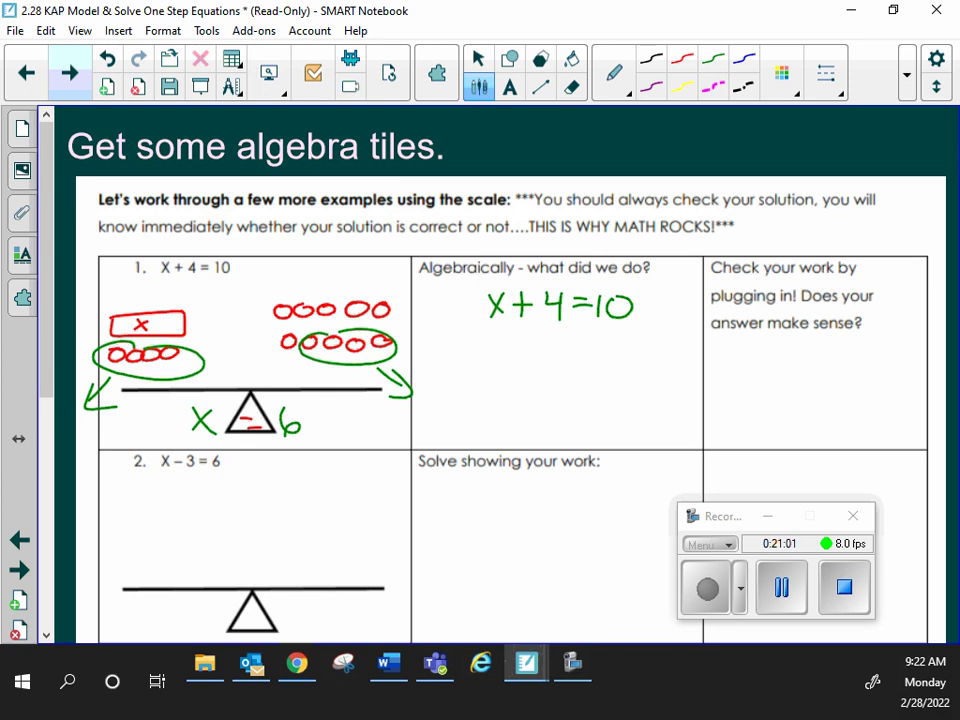
{"action": "left_click_drag", "start_coordinate": [577, 292], "coordinate": [569, 420]}
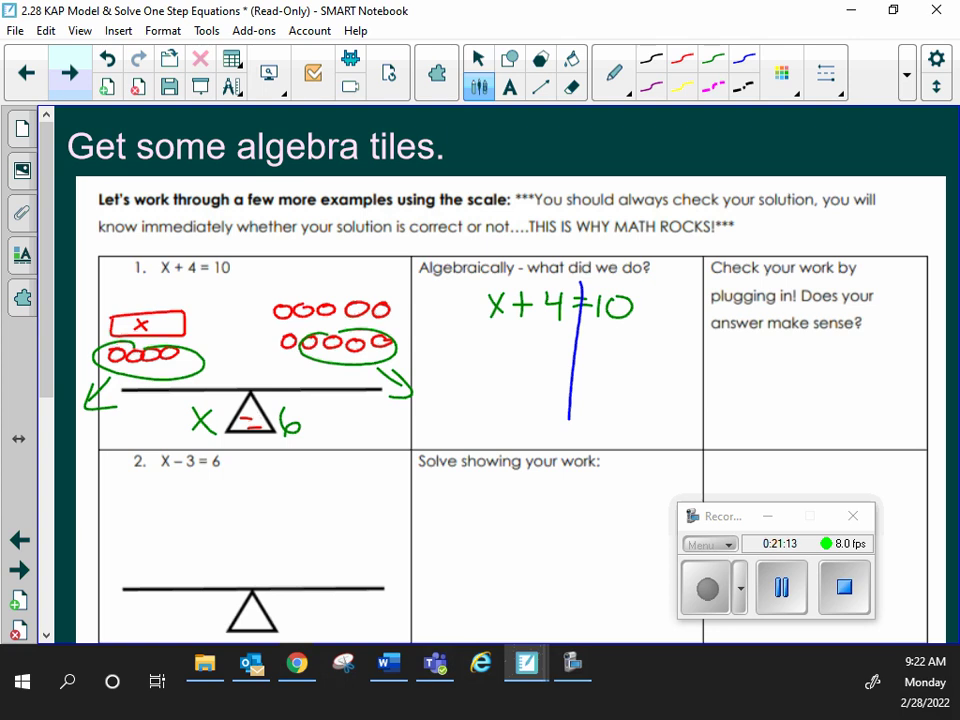
Subtract 4 from both sides, cancel +4 and −4, and box x = 6.
{"action": "mouse_move", "coordinate": [510, 342]}
{"action": "left_mouse_down"}
{"action": "mouse_move", "coordinate": [556, 346]}
{"action": "mouse_move", "coordinate": [549, 354]}
{"action": "left_mouse_up"}
{"action": "mouse_move", "coordinate": [592, 343]}
{"action": "left_mouse_down"}
{"action": "mouse_move", "coordinate": [628, 348]}
{"action": "mouse_move", "coordinate": [623, 355]}
{"action": "left_mouse_up"}
{"action": "left_click_drag", "start_coordinate": [478, 360], "coordinate": [653, 355]}
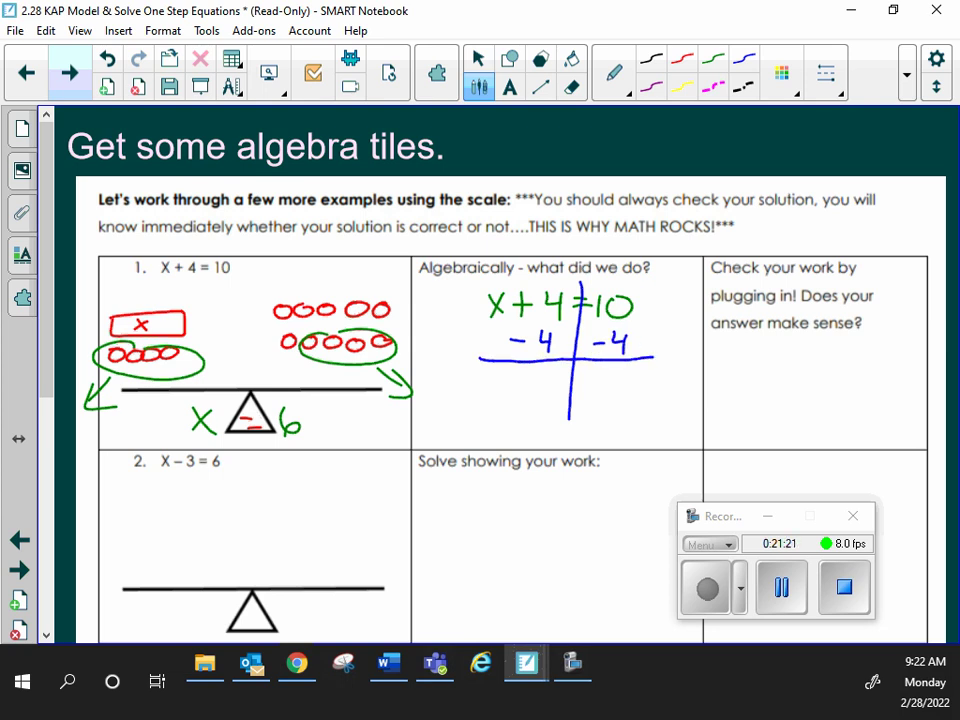
{"action": "mouse_move", "coordinate": [562, 289]}
{"action": "left_mouse_down"}
{"action": "mouse_move", "coordinate": [522, 362]}
{"action": "mouse_move", "coordinate": [520, 392]}
{"action": "mouse_move", "coordinate": [537, 413]}
{"action": "left_mouse_up"}
{"action": "left_click_drag", "start_coordinate": [535, 388], "coordinate": [516, 414]}
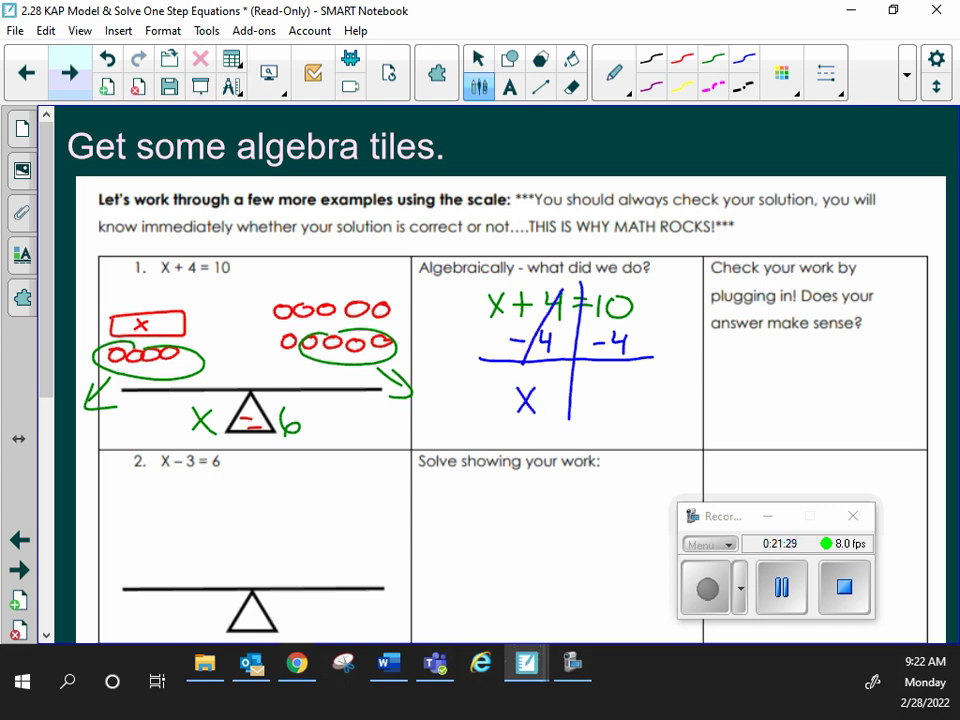
{"action": "mouse_move", "coordinate": [557, 396]}
{"action": "left_mouse_down"}
{"action": "mouse_move", "coordinate": [586, 395]}
{"action": "mouse_move", "coordinate": [588, 407]}
{"action": "mouse_move", "coordinate": [606, 412]}
{"action": "mouse_move", "coordinate": [607, 401]}
{"action": "left_mouse_up"}
{"action": "mouse_move", "coordinate": [501, 384]}
{"action": "left_mouse_down"}
{"action": "mouse_move", "coordinate": [563, 431]}
{"action": "mouse_move", "coordinate": [640, 382]}
{"action": "mouse_move", "coordinate": [493, 383]}
{"action": "left_mouse_up"}
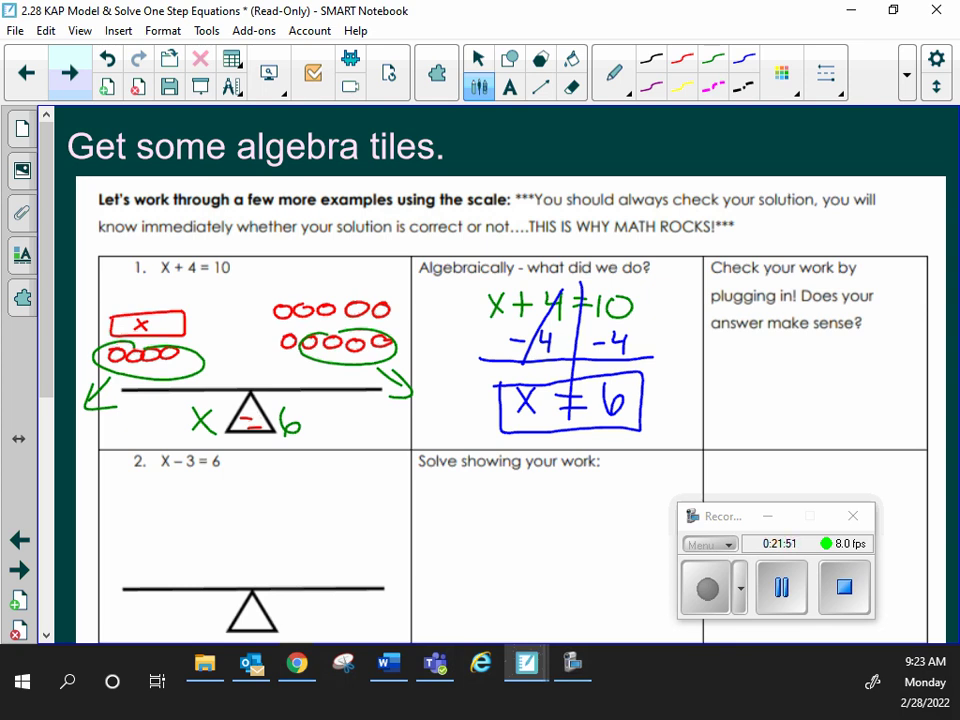
Write 6+4=10 with a check mark in problem 1's check cell.
{"action": "mouse_move", "coordinate": [776, 355]}
{"action": "left_mouse_down"}
{"action": "mouse_move", "coordinate": [760, 372]}
{"action": "mouse_move", "coordinate": [797, 380]}
{"action": "left_mouse_up"}
{"action": "mouse_move", "coordinate": [787, 367]}
{"action": "left_mouse_down"}
{"action": "mouse_move", "coordinate": [840, 368]}
{"action": "mouse_move", "coordinate": [833, 382]}
{"action": "left_mouse_up"}
{"action": "mouse_move", "coordinate": [846, 362]}
{"action": "left_mouse_down"}
{"action": "mouse_move", "coordinate": [867, 361]}
{"action": "mouse_move", "coordinate": [868, 370]}
{"action": "left_mouse_up"}
{"action": "mouse_move", "coordinate": [880, 352]}
{"action": "left_mouse_down"}
{"action": "mouse_move", "coordinate": [879, 383]}
{"action": "mouse_move", "coordinate": [894, 354]}
{"action": "left_mouse_up"}
{"action": "left_click_drag", "start_coordinate": [836, 412], "coordinate": [880, 396]}
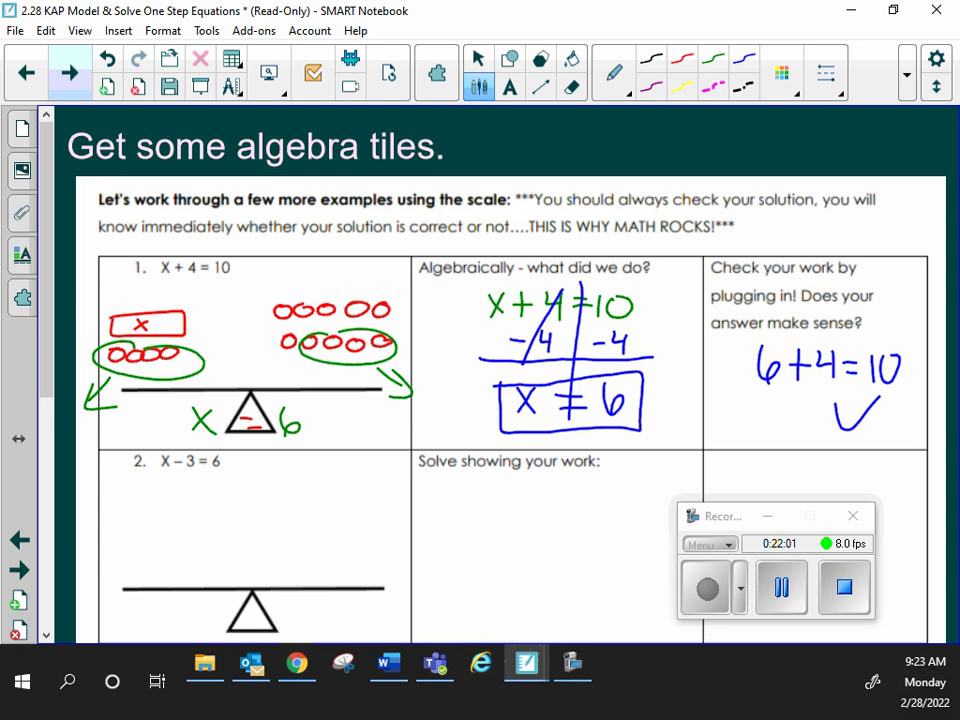
{"action": "scroll", "coordinate": [69, 479], "scroll_direction": "down", "scroll_amount": 3}
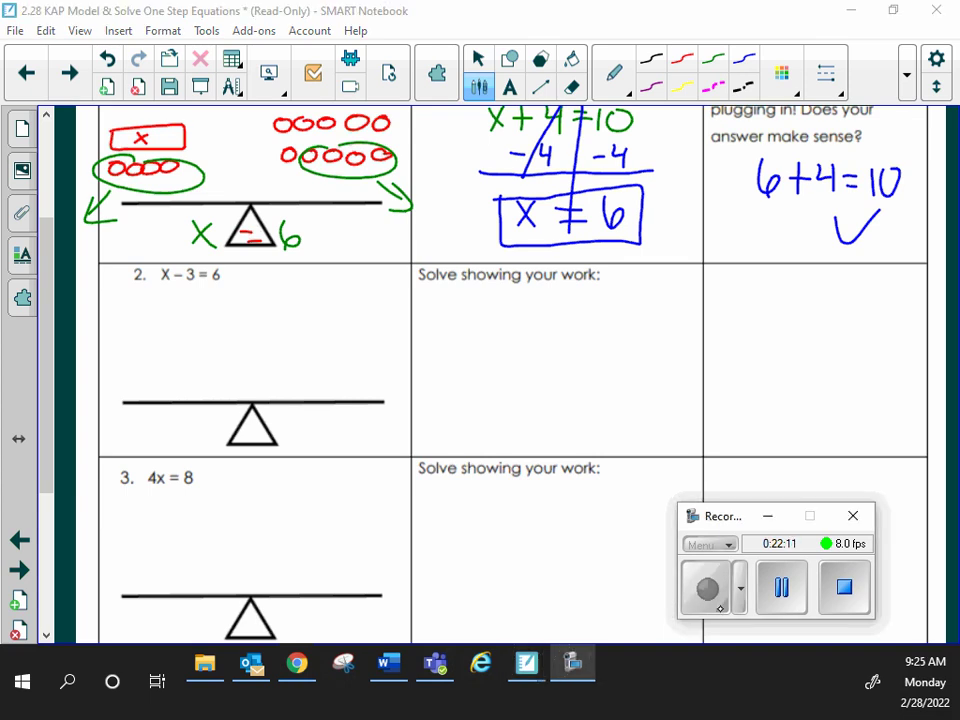
Draw an x tile with negative units on the left and six units on the right.
{"action": "mouse_move", "coordinate": [118, 317]}
{"action": "left_mouse_down"}
{"action": "mouse_move", "coordinate": [160, 344]}
{"action": "mouse_move", "coordinate": [200, 320]}
{"action": "mouse_move", "coordinate": [118, 318]}
{"action": "mouse_move", "coordinate": [160, 342]}
{"action": "left_mouse_up"}
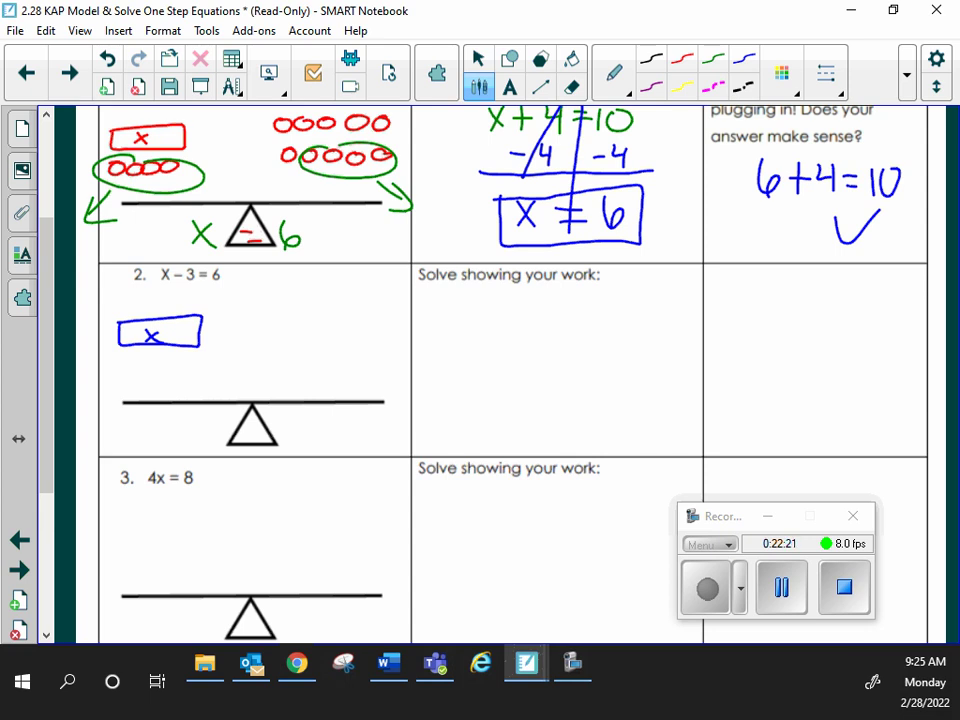
{"action": "mouse_move", "coordinate": [132, 364]}
{"action": "left_mouse_down"}
{"action": "mouse_move", "coordinate": [121, 368]}
{"action": "mouse_move", "coordinate": [189, 371]}
{"action": "left_mouse_up"}
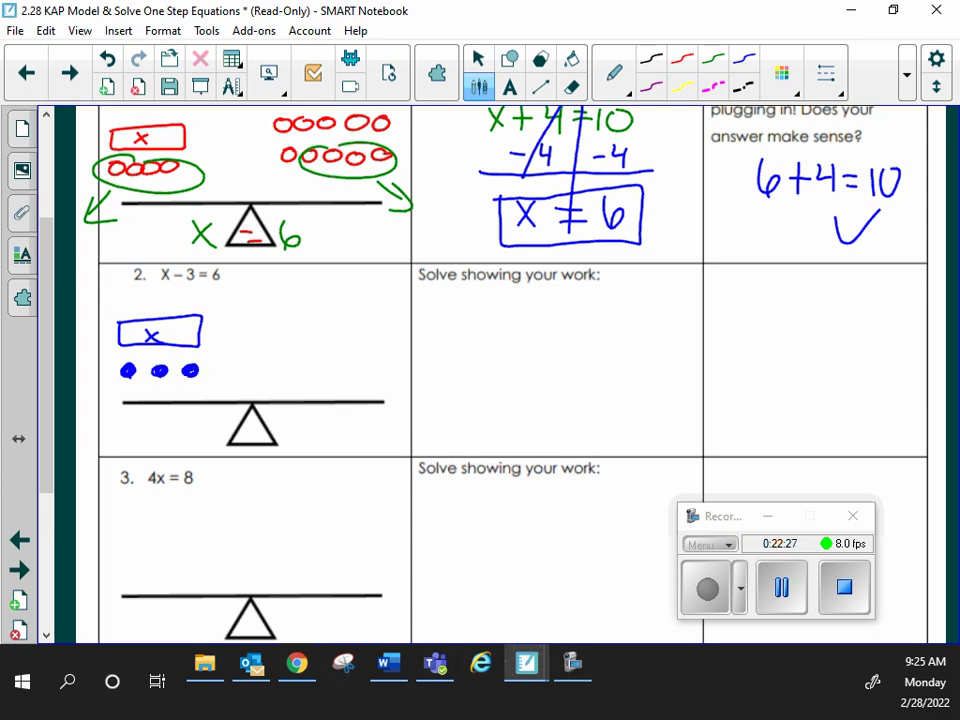
{"action": "left_click_drag", "start_coordinate": [278, 310], "coordinate": [338, 311]}
{"action": "left_click_drag", "start_coordinate": [285, 354], "coordinate": [343, 355]}
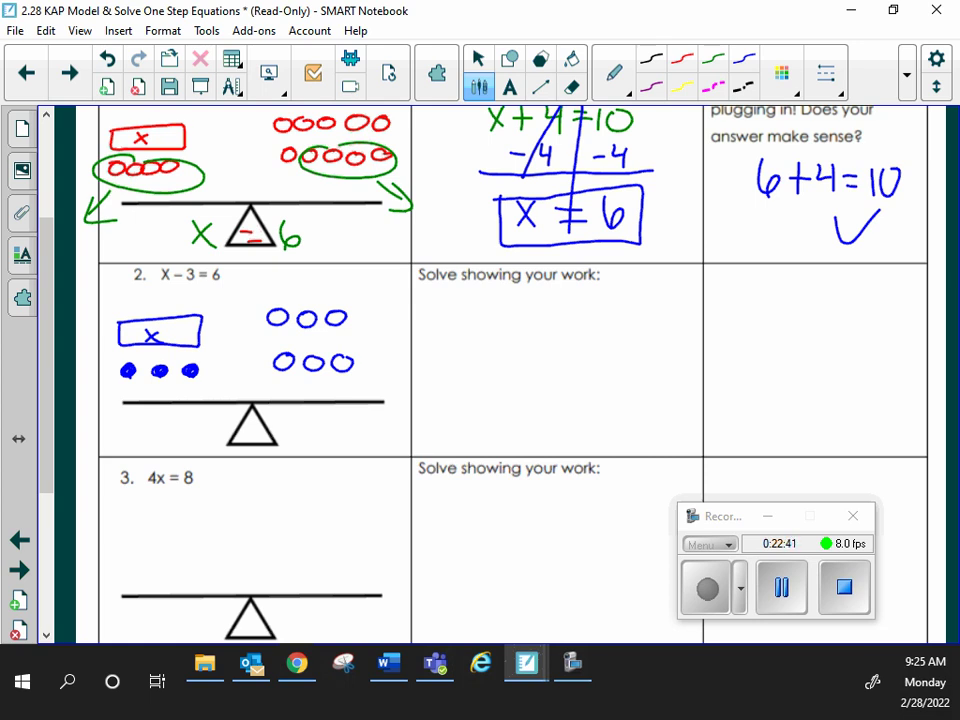
Add three positive units to each side, circle the zero pairs, and write x = 9.
{"action": "mouse_move", "coordinate": [133, 386]}
{"action": "left_mouse_down"}
{"action": "mouse_move", "coordinate": [152, 398]}
{"action": "mouse_move", "coordinate": [163, 387]}
{"action": "left_mouse_up"}
{"action": "left_click_drag", "start_coordinate": [191, 386], "coordinate": [189, 387]}
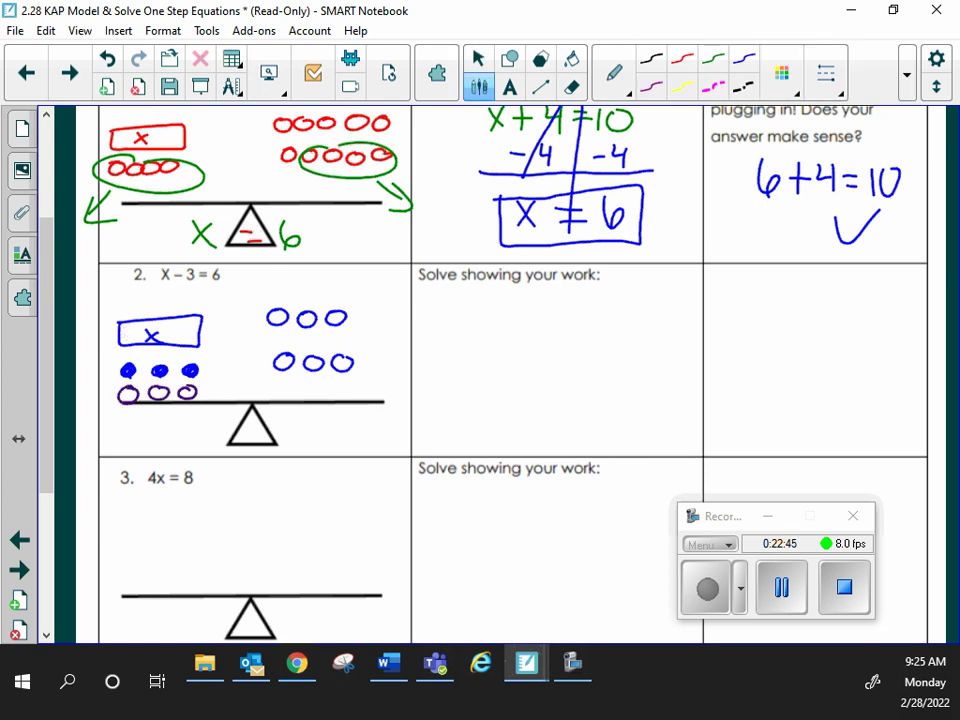
{"action": "left_click_drag", "start_coordinate": [285, 385], "coordinate": [343, 386]}
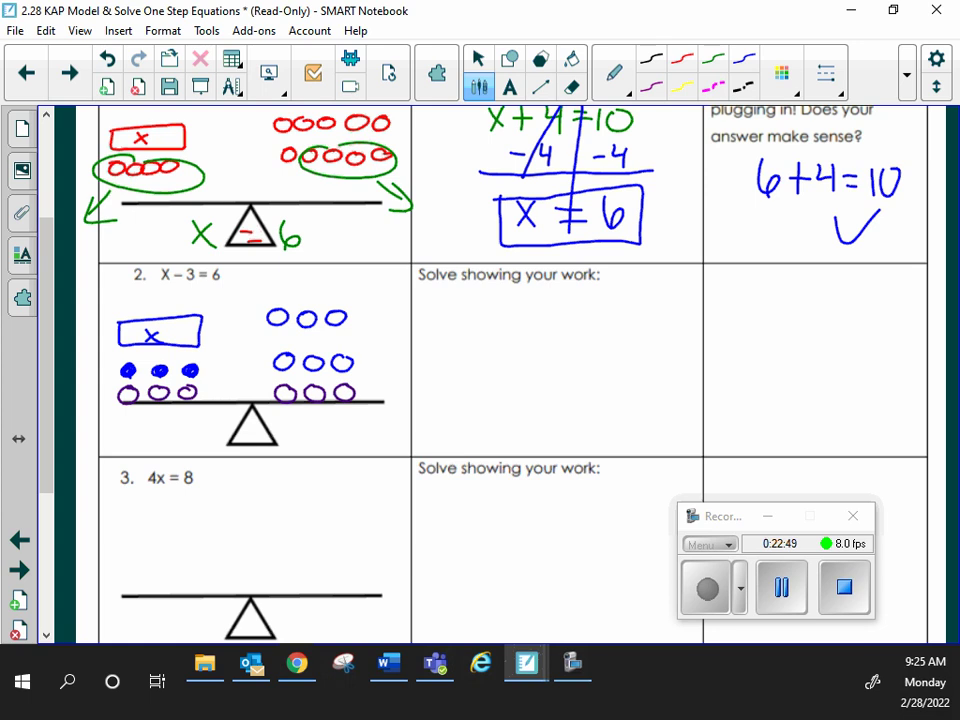
{"action": "mouse_move", "coordinate": [132, 360]}
{"action": "left_mouse_down"}
{"action": "mouse_move", "coordinate": [150, 410]}
{"action": "mouse_move", "coordinate": [125, 362]}
{"action": "mouse_move", "coordinate": [184, 373]}
{"action": "left_mouse_up"}
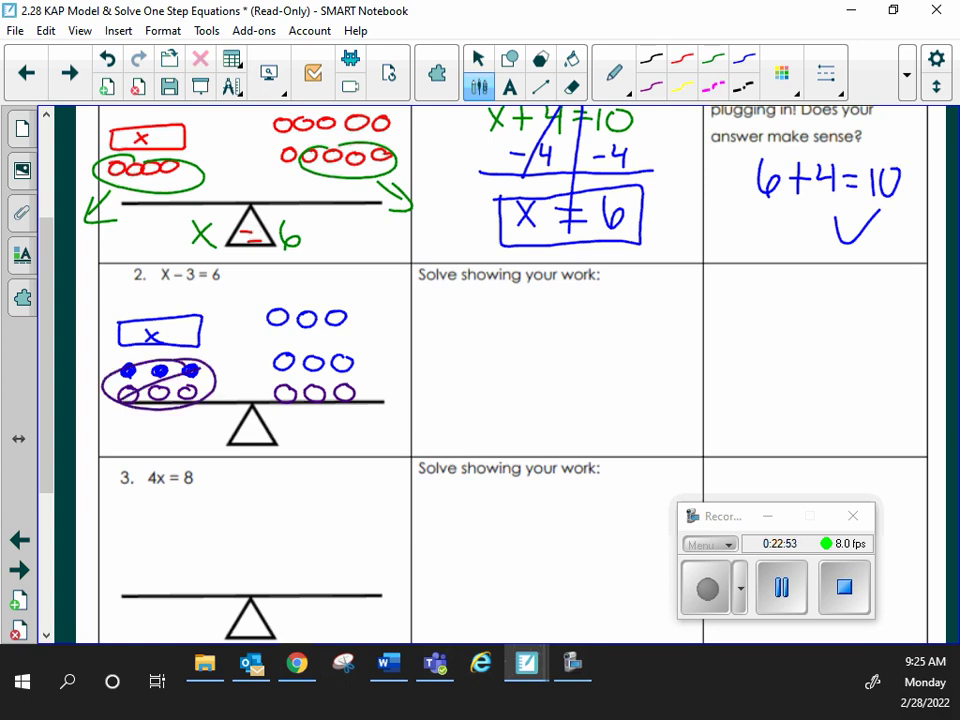
{"action": "mouse_move", "coordinate": [165, 423]}
{"action": "left_mouse_down"}
{"action": "mouse_move", "coordinate": [179, 441]}
{"action": "mouse_move", "coordinate": [165, 442]}
{"action": "left_mouse_up"}
{"action": "left_click_drag", "start_coordinate": [245, 429], "coordinate": [258, 428]}
{"action": "left_click_drag", "start_coordinate": [245, 435], "coordinate": [258, 434]}
{"action": "left_click_drag", "start_coordinate": [309, 421], "coordinate": [302, 443]}
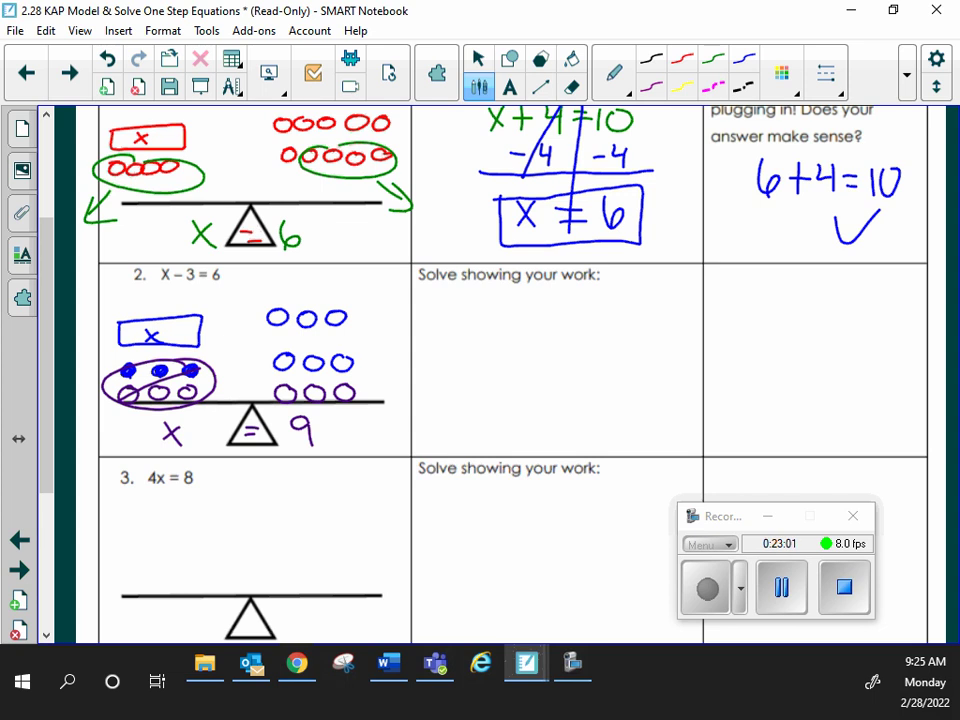
Write X-3=6 in problem 2's algebraic cell with a divider.
{"action": "mouse_move", "coordinate": [491, 294]}
{"action": "left_mouse_down"}
{"action": "mouse_move", "coordinate": [512, 322]}
{"action": "mouse_move", "coordinate": [495, 323]}
{"action": "left_mouse_up"}
{"action": "mouse_move", "coordinate": [515, 308]}
{"action": "left_mouse_down"}
{"action": "mouse_move", "coordinate": [556, 309]}
{"action": "mouse_move", "coordinate": [547, 322]}
{"action": "left_mouse_up"}
{"action": "mouse_move", "coordinate": [570, 302]}
{"action": "left_mouse_down"}
{"action": "mouse_move", "coordinate": [587, 300]}
{"action": "mouse_move", "coordinate": [591, 312]}
{"action": "left_mouse_up"}
{"action": "left_click_drag", "start_coordinate": [614, 296], "coordinate": [587, 419]}
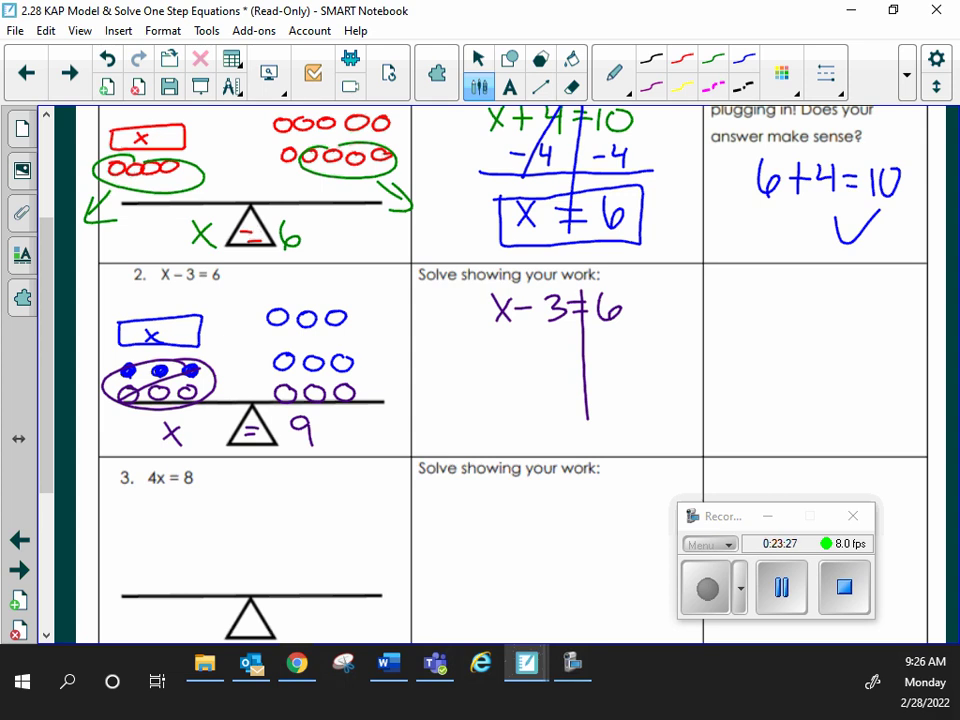
Add +3 to both sides, underline, cross out −3 and +3, and write x = 9.
{"action": "mouse_move", "coordinate": [518, 343]}
{"action": "left_mouse_down"}
{"action": "mouse_move", "coordinate": [518, 359]}
{"action": "mouse_move", "coordinate": [529, 350]}
{"action": "left_mouse_up"}
{"action": "left_click_drag", "start_coordinate": [538, 337], "coordinate": [538, 364]}
{"action": "left_click_drag", "start_coordinate": [601, 338], "coordinate": [601, 362]}
{"action": "mouse_move", "coordinate": [592, 351]}
{"action": "left_mouse_down"}
{"action": "mouse_move", "coordinate": [610, 351]}
{"action": "mouse_move", "coordinate": [617, 365]}
{"action": "left_mouse_up"}
{"action": "left_click_drag", "start_coordinate": [479, 370], "coordinate": [657, 372]}
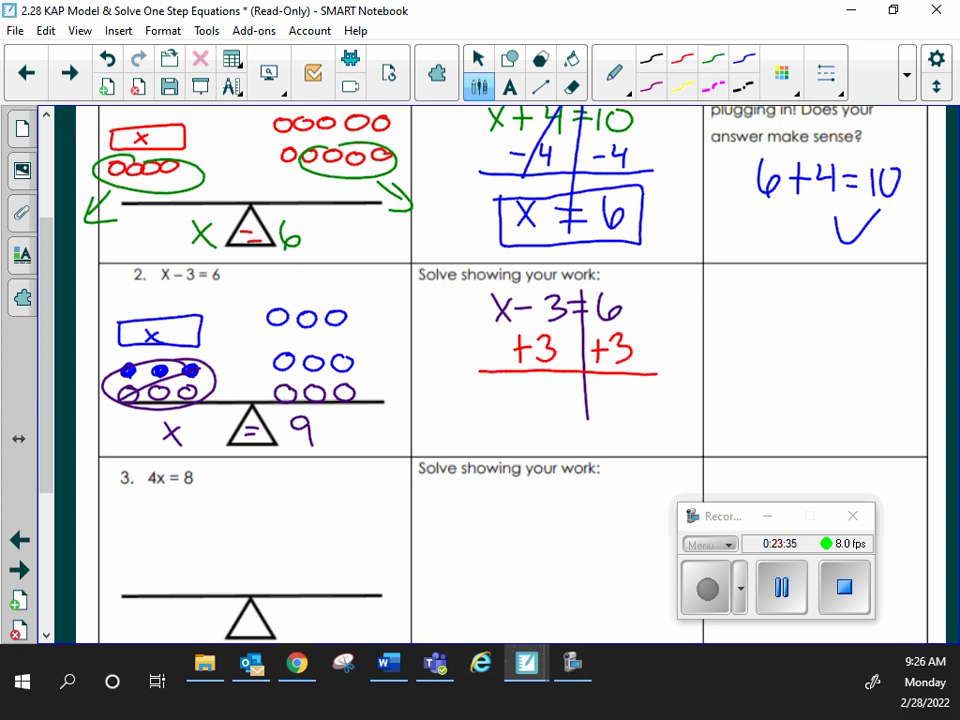
{"action": "left_click_drag", "start_coordinate": [553, 306], "coordinate": [527, 377]}
{"action": "left_click_drag", "start_coordinate": [526, 398], "coordinate": [542, 428]}
{"action": "left_click_drag", "start_coordinate": [542, 398], "coordinate": [527, 428]}
{"action": "left_click_drag", "start_coordinate": [579, 400], "coordinate": [596, 397]}
{"action": "mouse_move", "coordinate": [581, 409]}
{"action": "left_mouse_down"}
{"action": "mouse_move", "coordinate": [597, 406]}
{"action": "mouse_move", "coordinate": [621, 430]}
{"action": "left_mouse_up"}
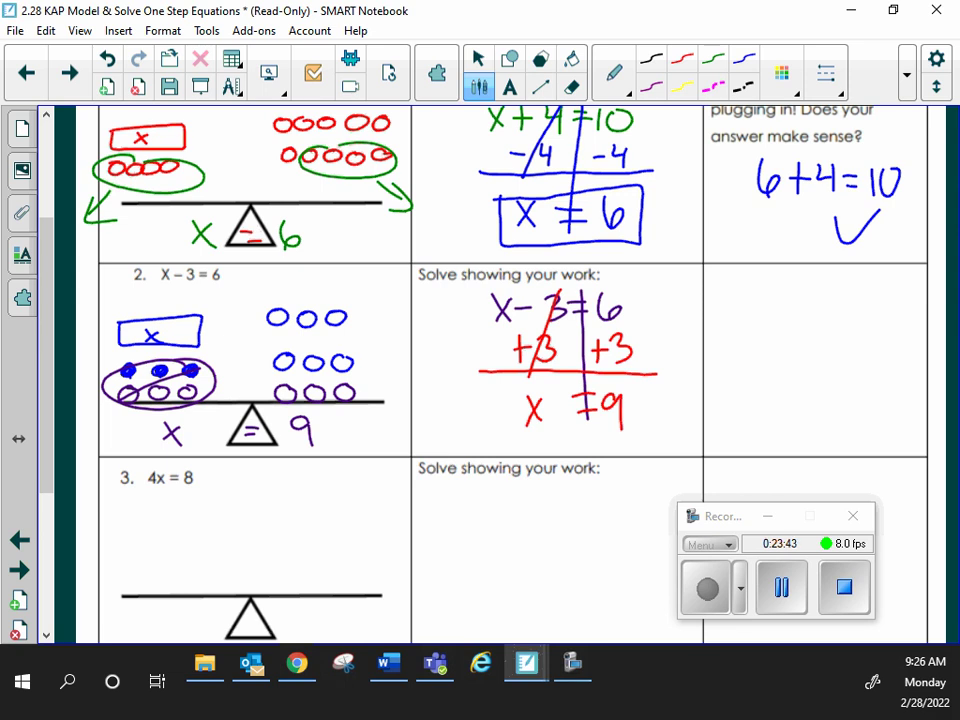
Write the check 9-3=6 with a tick in problem 2's check column.
{"action": "mouse_move", "coordinate": [776, 283]}
{"action": "left_mouse_down"}
{"action": "mouse_move", "coordinate": [758, 292]}
{"action": "mouse_move", "coordinate": [770, 318]}
{"action": "mouse_move", "coordinate": [795, 300]}
{"action": "left_mouse_up"}
{"action": "mouse_move", "coordinate": [802, 285]}
{"action": "left_mouse_down"}
{"action": "mouse_move", "coordinate": [820, 298]}
{"action": "mouse_move", "coordinate": [804, 318]}
{"action": "left_mouse_up"}
{"action": "left_click_drag", "start_coordinate": [830, 297], "coordinate": [849, 310]}
{"action": "mouse_move", "coordinate": [872, 290]}
{"action": "left_mouse_down"}
{"action": "mouse_move", "coordinate": [858, 306]}
{"action": "mouse_move", "coordinate": [918, 292]}
{"action": "left_mouse_up"}
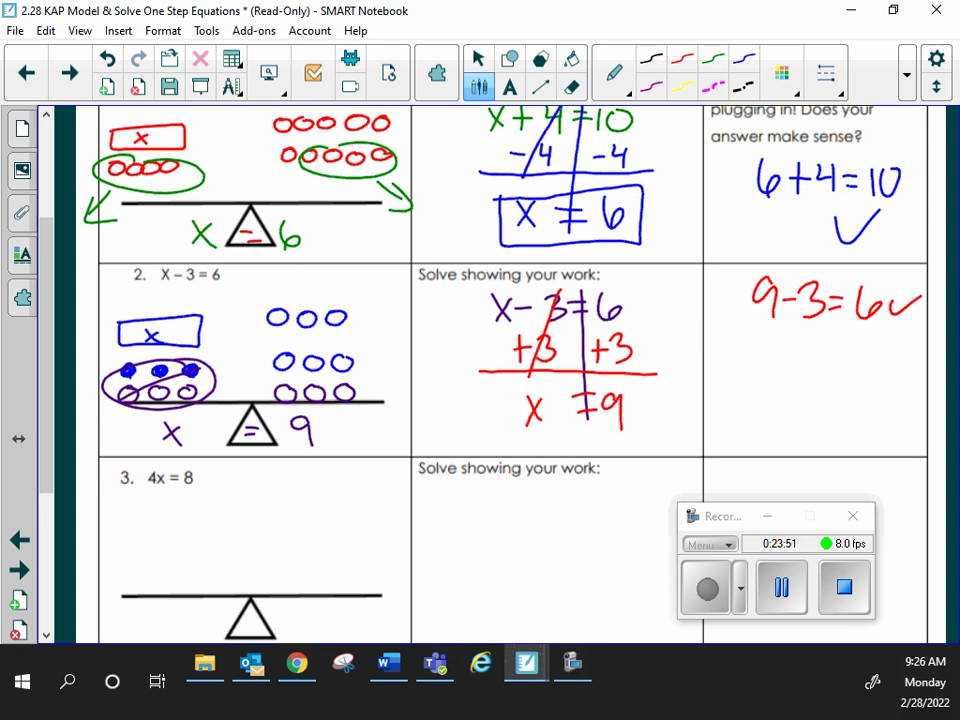
{"action": "scroll", "coordinate": [63, 472], "scroll_direction": "down", "scroll_amount": 3}
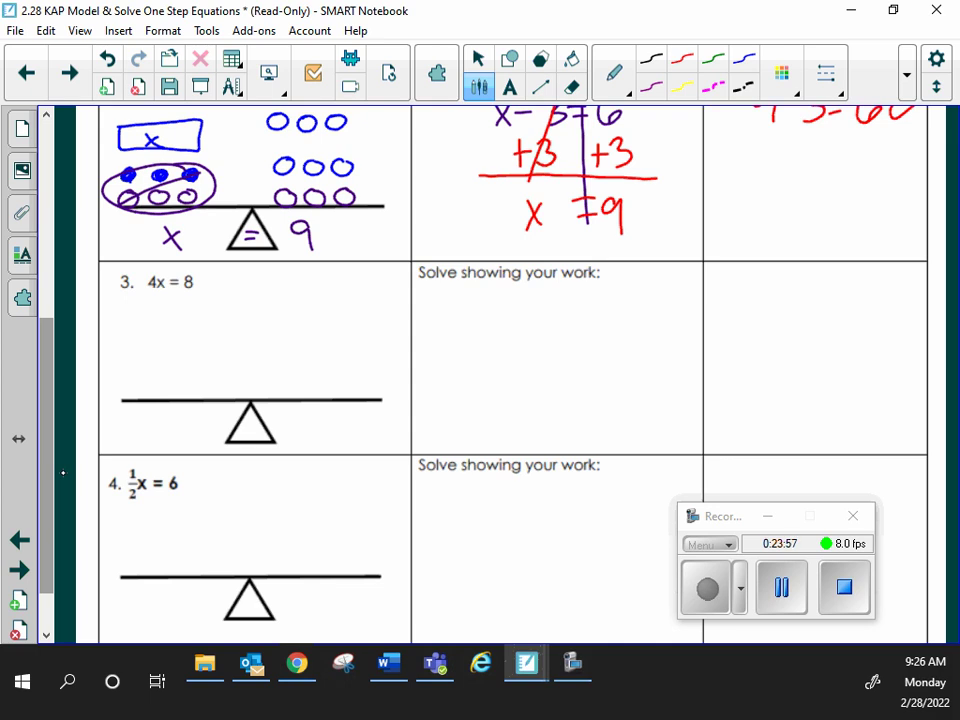
Draw four x tiles on problem 3's balance left side.
{"action": "mouse_move", "coordinate": [111, 304]}
{"action": "left_mouse_down"}
{"action": "mouse_move", "coordinate": [178, 305]}
{"action": "mouse_move", "coordinate": [146, 318]}
{"action": "left_mouse_up"}
{"action": "mouse_move", "coordinate": [146, 309]}
{"action": "left_mouse_down"}
{"action": "mouse_move", "coordinate": [134, 318]}
{"action": "mouse_move", "coordinate": [178, 347]}
{"action": "left_mouse_up"}
{"action": "mouse_move", "coordinate": [109, 333]}
{"action": "left_mouse_down"}
{"action": "mouse_move", "coordinate": [177, 333]}
{"action": "mouse_move", "coordinate": [145, 345]}
{"action": "left_mouse_up"}
{"action": "mouse_move", "coordinate": [111, 355]}
{"action": "left_mouse_down"}
{"action": "mouse_move", "coordinate": [112, 365]}
{"action": "mouse_move", "coordinate": [179, 368]}
{"action": "mouse_move", "coordinate": [137, 366]}
{"action": "mouse_move", "coordinate": [181, 388]}
{"action": "mouse_move", "coordinate": [147, 389]}
{"action": "left_mouse_up"}
{"action": "mouse_move", "coordinate": [147, 379]}
{"action": "left_mouse_down"}
{"action": "mouse_move", "coordinate": [135, 389]}
{"action": "mouse_move", "coordinate": [130, 372]}
{"action": "left_mouse_up"}
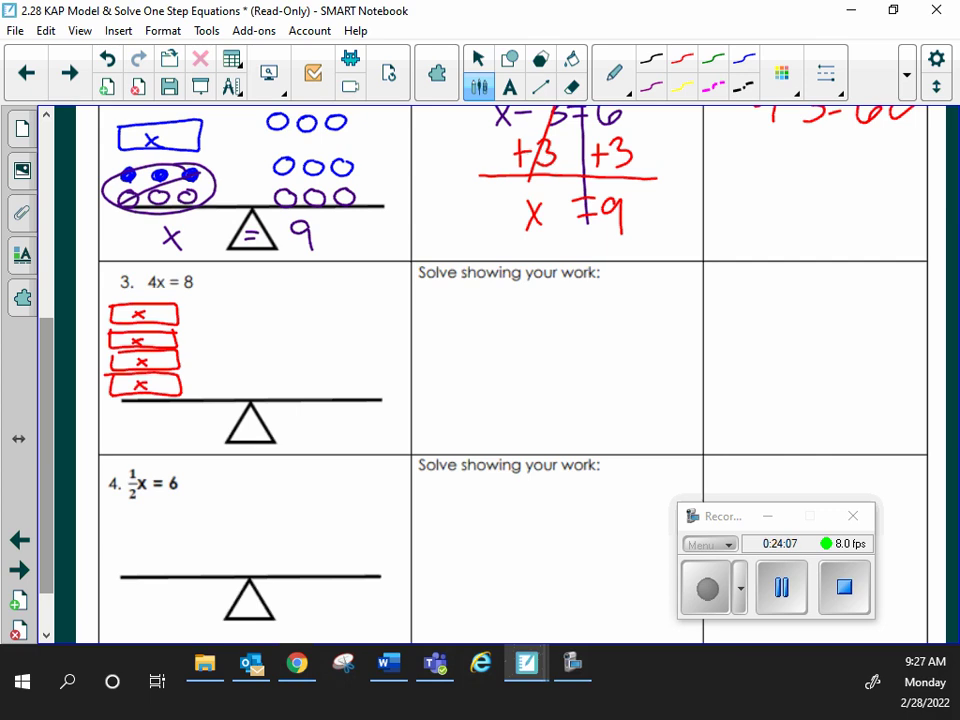
Draw eight unit circles in two rows on the right side and an equals sign in the fulcrum.
{"action": "left_click_drag", "start_coordinate": [283, 304], "coordinate": [354, 306]}
{"action": "left_click_drag", "start_coordinate": [282, 332], "coordinate": [328, 334]}
{"action": "mouse_move", "coordinate": [356, 332]}
{"action": "left_mouse_down"}
{"action": "mouse_move", "coordinate": [352, 344]}
{"action": "mouse_move", "coordinate": [350, 331]}
{"action": "left_mouse_up"}
{"action": "left_click_drag", "start_coordinate": [244, 428], "coordinate": [259, 435]}
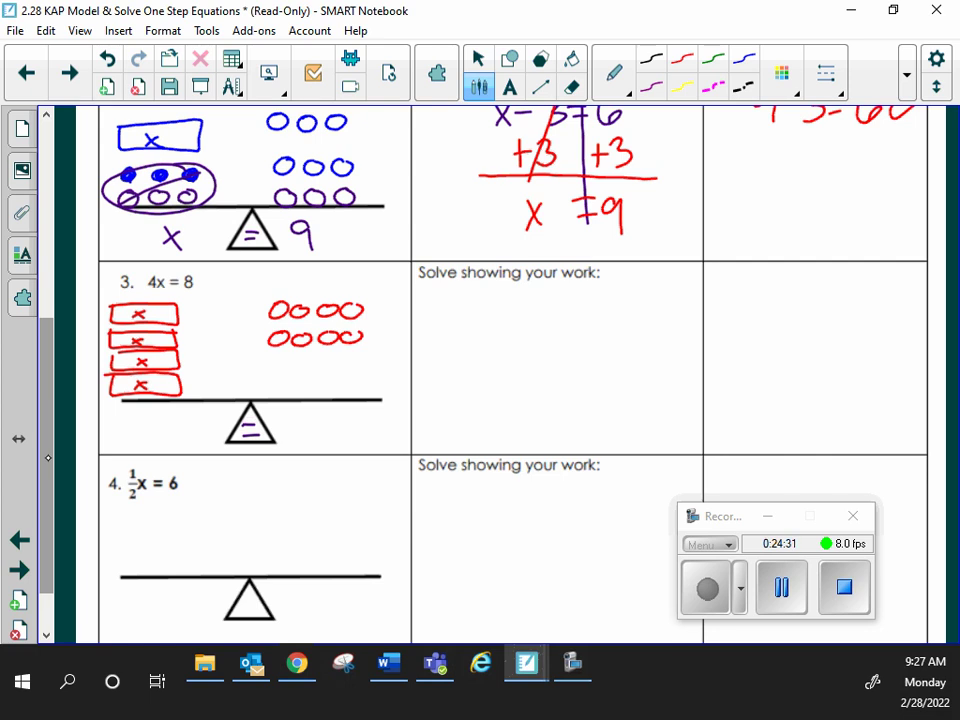
Group the circles in pairs linked to each x tile, write x = 2, and begin 4x = 8 in the work cell.
{"action": "mouse_move", "coordinate": [278, 302]}
{"action": "left_mouse_down"}
{"action": "mouse_move", "coordinate": [265, 345]}
{"action": "mouse_move", "coordinate": [280, 303]}
{"action": "mouse_move", "coordinate": [298, 306]}
{"action": "mouse_move", "coordinate": [320, 352]}
{"action": "mouse_move", "coordinate": [330, 304]}
{"action": "mouse_move", "coordinate": [352, 305]}
{"action": "mouse_move", "coordinate": [187, 310]}
{"action": "left_mouse_up"}
{"action": "mouse_move", "coordinate": [270, 368]}
{"action": "left_mouse_down"}
{"action": "mouse_move", "coordinate": [188, 339]}
{"action": "mouse_move", "coordinate": [356, 352]}
{"action": "left_mouse_up"}
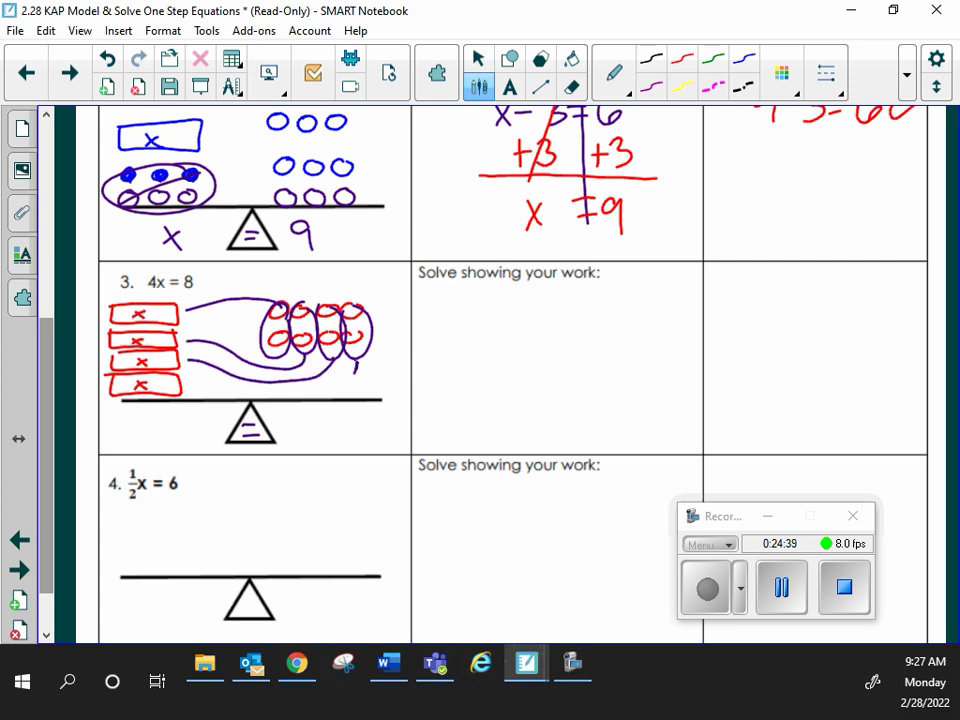
{"action": "left_click_drag", "start_coordinate": [238, 389], "coordinate": [357, 362]}
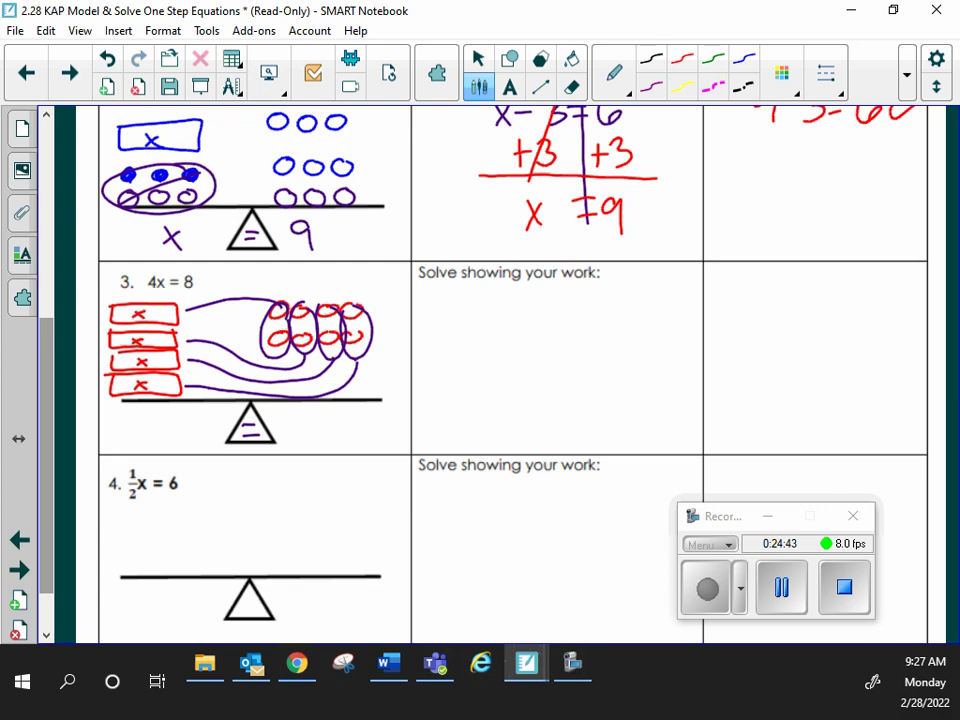
{"action": "mouse_move", "coordinate": [182, 305]}
{"action": "left_mouse_down"}
{"action": "mouse_move", "coordinate": [100, 385]}
{"action": "mouse_move", "coordinate": [98, 300]}
{"action": "mouse_move", "coordinate": [76, 291]}
{"action": "mouse_move", "coordinate": [80, 308]}
{"action": "left_mouse_up"}
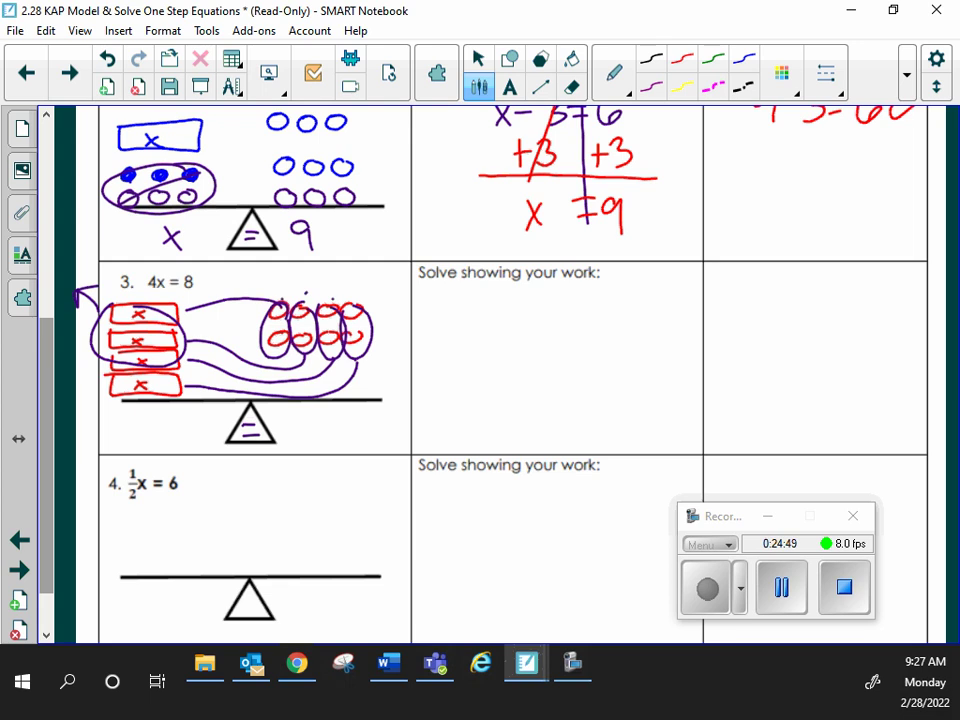
{"action": "mouse_move", "coordinate": [312, 292]}
{"action": "left_mouse_down"}
{"action": "mouse_move", "coordinate": [345, 262]}
{"action": "mouse_move", "coordinate": [360, 272]}
{"action": "left_mouse_up"}
{"action": "left_click_drag", "start_coordinate": [189, 417], "coordinate": [207, 437]}
{"action": "left_click_drag", "start_coordinate": [207, 417], "coordinate": [189, 437]}
{"action": "left_click_drag", "start_coordinate": [285, 423], "coordinate": [311, 440]}
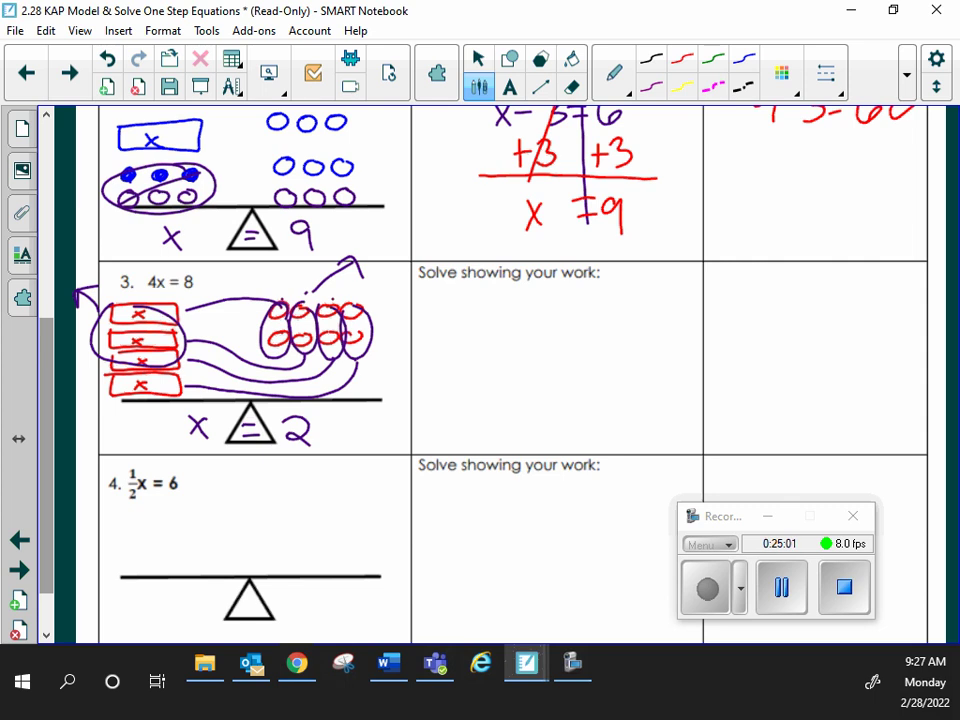
{"action": "mouse_move", "coordinate": [523, 298]}
{"action": "left_mouse_down"}
{"action": "mouse_move", "coordinate": [531, 333]}
{"action": "mouse_move", "coordinate": [566, 329]}
{"action": "mouse_move", "coordinate": [551, 329]}
{"action": "left_mouse_up"}
{"action": "mouse_move", "coordinate": [582, 311]}
{"action": "left_mouse_down"}
{"action": "mouse_move", "coordinate": [598, 311]}
{"action": "mouse_move", "coordinate": [602, 322]}
{"action": "mouse_move", "coordinate": [626, 301]}
{"action": "left_mouse_up"}
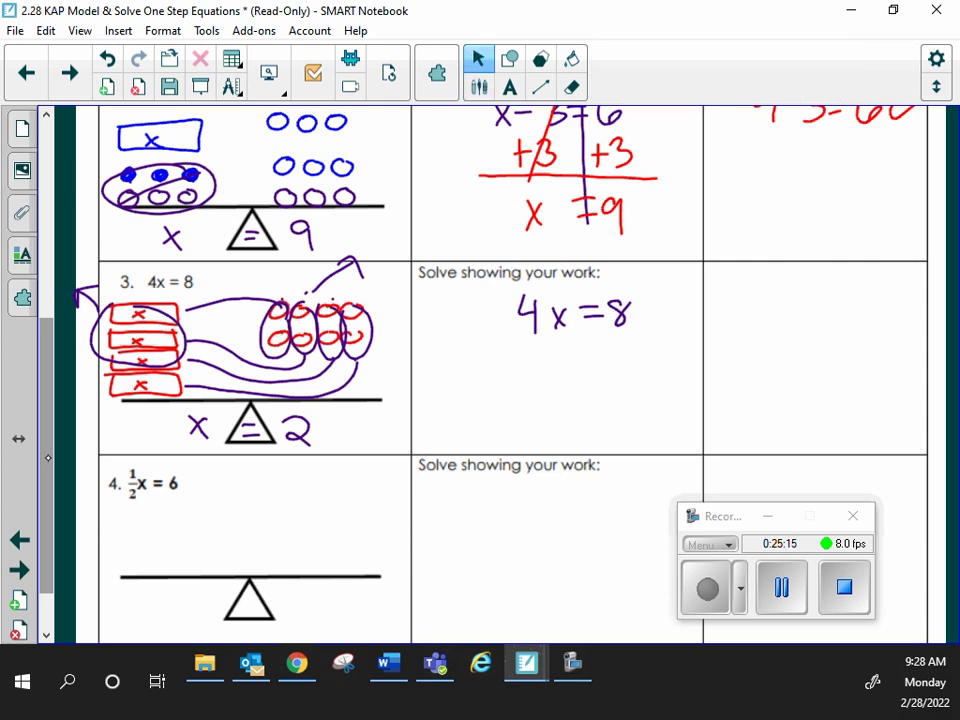
Write /4 under both sides of 4x = 8 with a vertical divider between them.
{"action": "mouse_move", "coordinate": [520, 340]}
{"action": "left_mouse_down"}
{"action": "mouse_move", "coordinate": [563, 340]}
{"action": "mouse_move", "coordinate": [531, 352]}
{"action": "mouse_move", "coordinate": [547, 364]}
{"action": "left_mouse_up"}
{"action": "left_click_drag", "start_coordinate": [540, 350], "coordinate": [539, 372]}
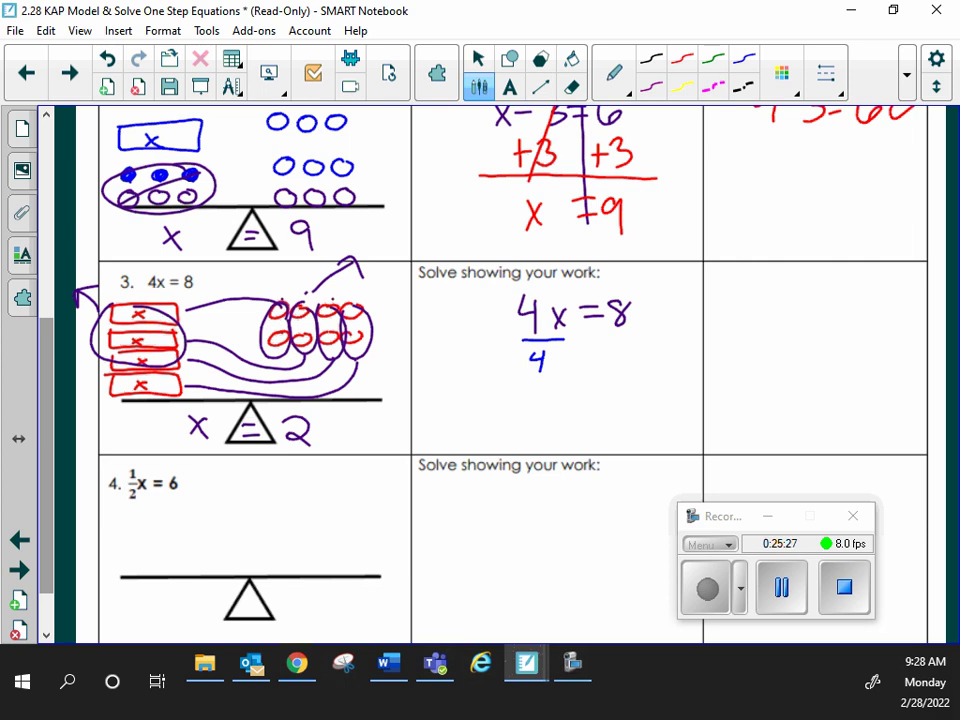
{"action": "mouse_move", "coordinate": [601, 335]}
{"action": "left_mouse_down"}
{"action": "mouse_move", "coordinate": [619, 336]}
{"action": "mouse_move", "coordinate": [613, 352]}
{"action": "mouse_move", "coordinate": [630, 351]}
{"action": "left_mouse_up"}
{"action": "left_click_drag", "start_coordinate": [625, 343], "coordinate": [626, 363]}
{"action": "left_click_drag", "start_coordinate": [593, 292], "coordinate": [587, 403]}
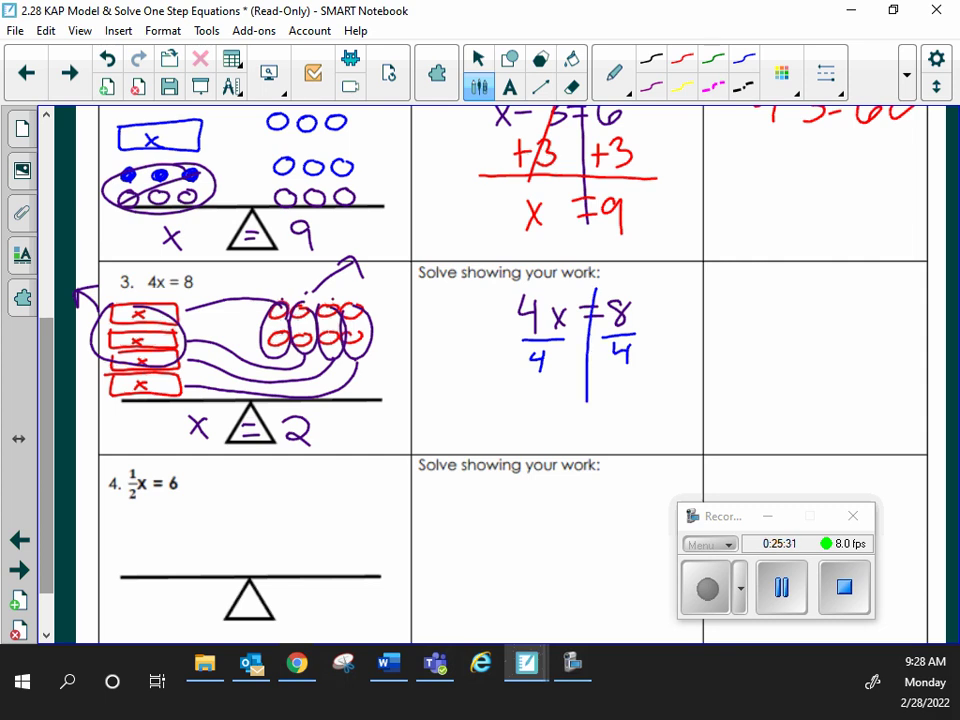
Cancel the 4s and write x = 2 below the division step.
{"action": "left_click_drag", "start_coordinate": [528, 403], "coordinate": [545, 425]}
{"action": "left_click_drag", "start_coordinate": [545, 403], "coordinate": [528, 425]}
{"action": "mouse_move", "coordinate": [585, 400]}
{"action": "left_mouse_down"}
{"action": "mouse_move", "coordinate": [581, 442]}
{"action": "mouse_move", "coordinate": [598, 401]}
{"action": "mouse_move", "coordinate": [598, 411]}
{"action": "left_mouse_up"}
{"action": "left_click_drag", "start_coordinate": [515, 290], "coordinate": [532, 325]}
{"action": "left_click_drag", "start_coordinate": [526, 342], "coordinate": [552, 379]}
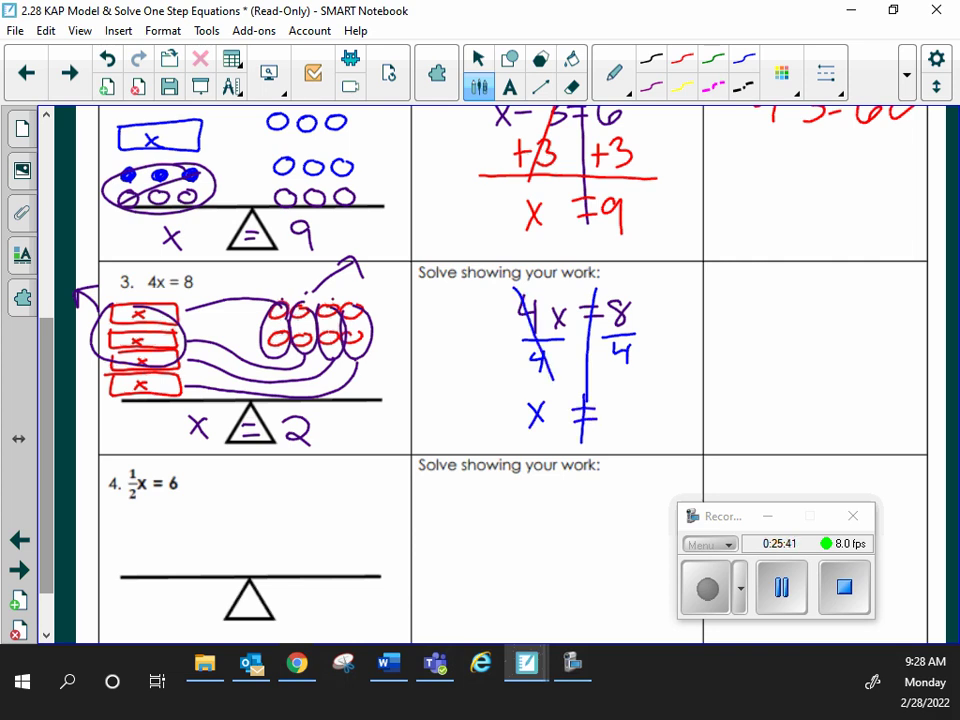
{"action": "mouse_move", "coordinate": [607, 404]}
{"action": "left_mouse_down"}
{"action": "mouse_move", "coordinate": [626, 401]}
{"action": "mouse_move", "coordinate": [633, 432]}
{"action": "left_mouse_up"}
Write the check 4(2)=8 in problem 3's check column.
{"action": "mouse_move", "coordinate": [750, 283]}
{"action": "left_mouse_down"}
{"action": "mouse_move", "coordinate": [760, 302]}
{"action": "mouse_move", "coordinate": [754, 318]}
{"action": "left_mouse_up"}
{"action": "mouse_move", "coordinate": [778, 285]}
{"action": "left_mouse_down"}
{"action": "mouse_move", "coordinate": [776, 318]}
{"action": "mouse_move", "coordinate": [797, 314]}
{"action": "left_mouse_up"}
{"action": "mouse_move", "coordinate": [801, 284]}
{"action": "left_mouse_down"}
{"action": "mouse_move", "coordinate": [804, 320]}
{"action": "mouse_move", "coordinate": [838, 295]}
{"action": "left_mouse_up"}
{"action": "left_click_drag", "start_coordinate": [821, 306], "coordinate": [875, 292]}
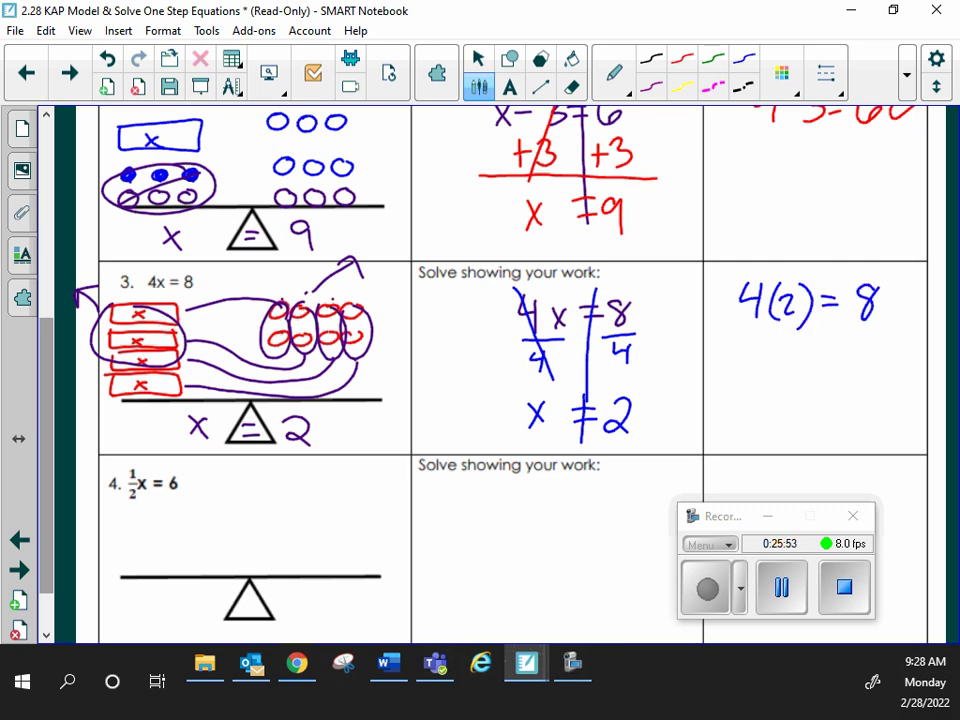
{"action": "scroll", "coordinate": [47, 572], "scroll_direction": "down", "scroll_amount": 2}
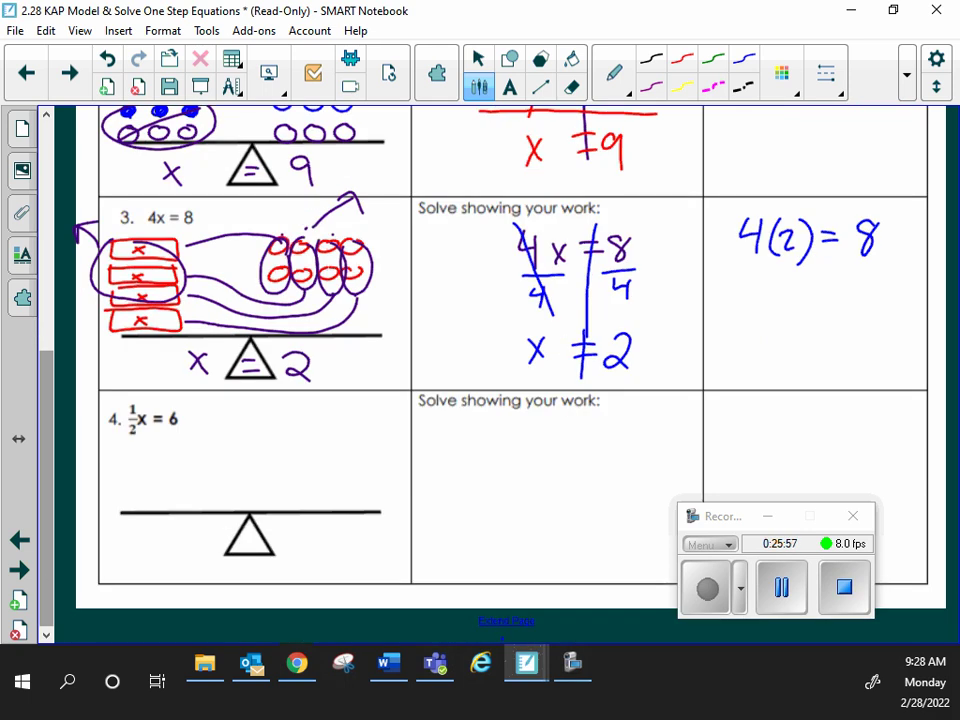
Draw half an x-tile against six counters on problem 4's balance.
{"action": "scroll", "coordinate": [501, 632], "scroll_direction": "down", "scroll_amount": 3}
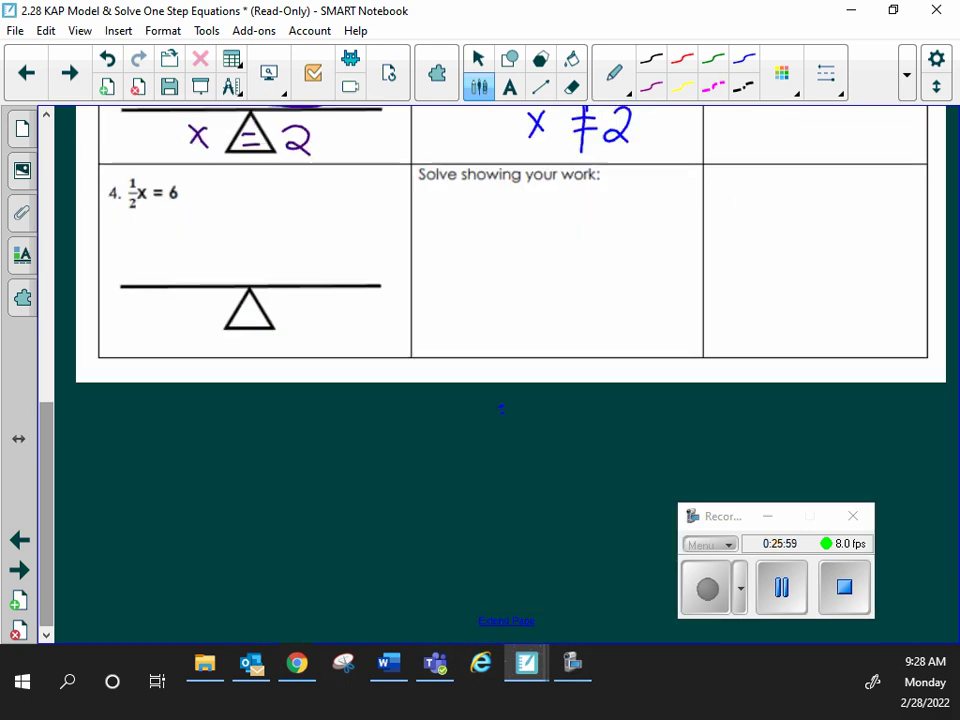
{"action": "left_click_drag", "start_coordinate": [501, 407], "coordinate": [501, 518]}
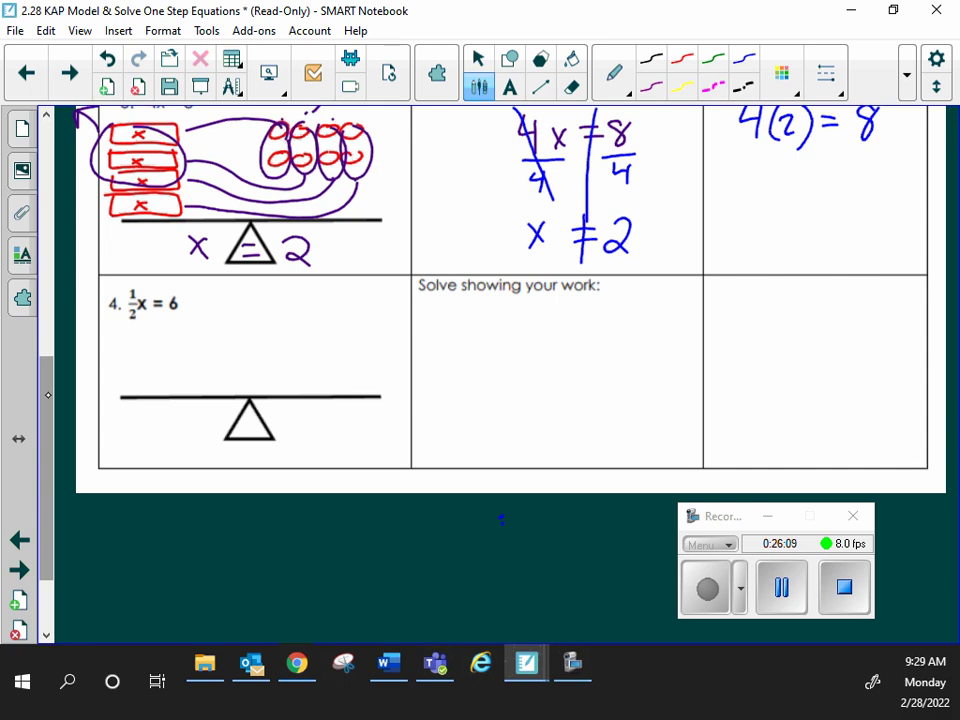
{"action": "mouse_move", "coordinate": [116, 342]}
{"action": "left_mouse_down"}
{"action": "mouse_move", "coordinate": [134, 370]}
{"action": "mouse_move", "coordinate": [204, 346]}
{"action": "mouse_move", "coordinate": [117, 341]}
{"action": "mouse_move", "coordinate": [161, 361]}
{"action": "left_mouse_up"}
{"action": "mouse_move", "coordinate": [161, 349]}
{"action": "left_mouse_down"}
{"action": "mouse_move", "coordinate": [150, 361]}
{"action": "mouse_move", "coordinate": [124, 356]}
{"action": "mouse_move", "coordinate": [145, 352]}
{"action": "mouse_move", "coordinate": [155, 362]}
{"action": "mouse_move", "coordinate": [150, 352]}
{"action": "mouse_move", "coordinate": [166, 349]}
{"action": "left_mouse_up"}
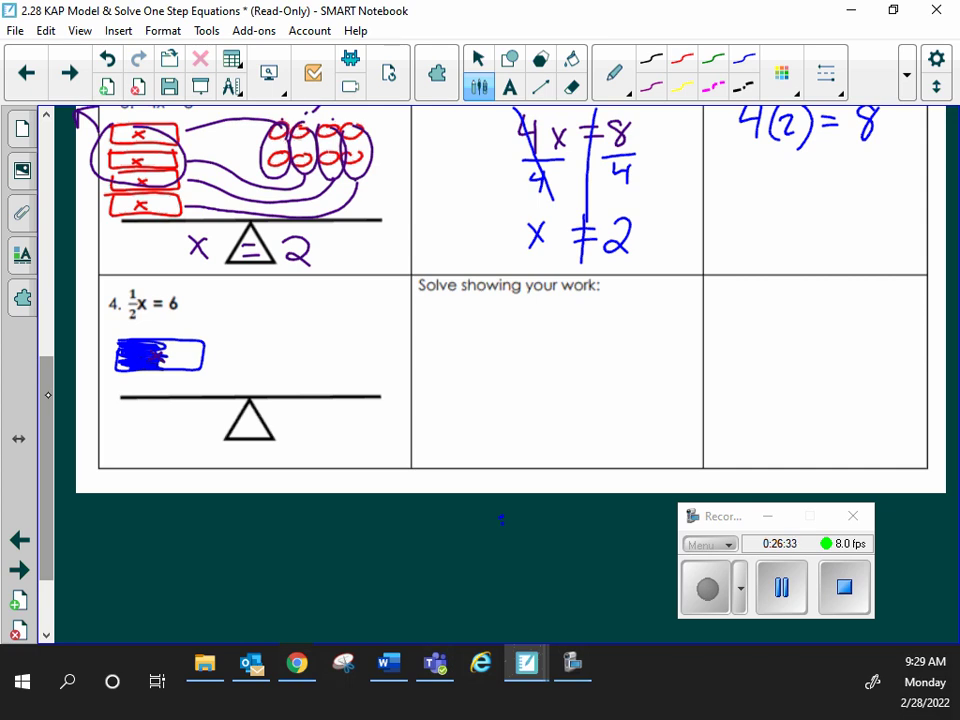
{"action": "mouse_move", "coordinate": [304, 376]}
{"action": "left_mouse_down"}
{"action": "mouse_move", "coordinate": [306, 338]}
{"action": "mouse_move", "coordinate": [325, 381]}
{"action": "mouse_move", "coordinate": [325, 339]}
{"action": "left_mouse_up"}
{"action": "left_click_drag", "start_coordinate": [334, 335], "coordinate": [337, 336]}
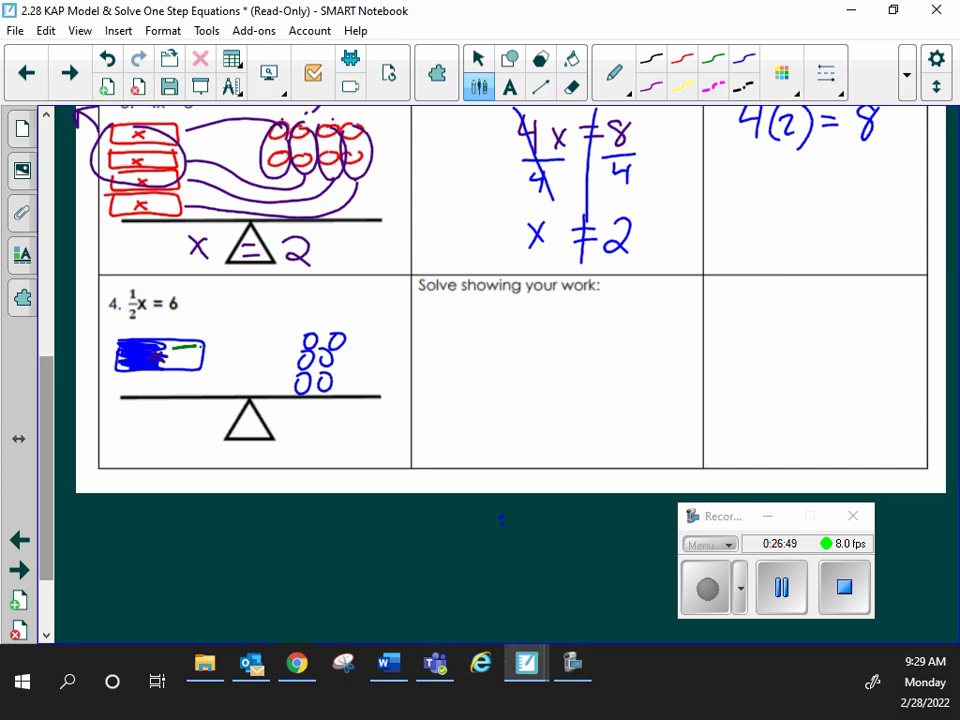
Double both sides in green, completing the x-tile and counters, and write X = 12 under the balance.
{"action": "mouse_move", "coordinate": [163, 355]}
{"action": "left_mouse_down"}
{"action": "mouse_move", "coordinate": [200, 345]}
{"action": "mouse_move", "coordinate": [200, 360]}
{"action": "mouse_move", "coordinate": [198, 350]}
{"action": "mouse_move", "coordinate": [172, 366]}
{"action": "mouse_move", "coordinate": [200, 356]}
{"action": "mouse_move", "coordinate": [185, 364]}
{"action": "left_mouse_up"}
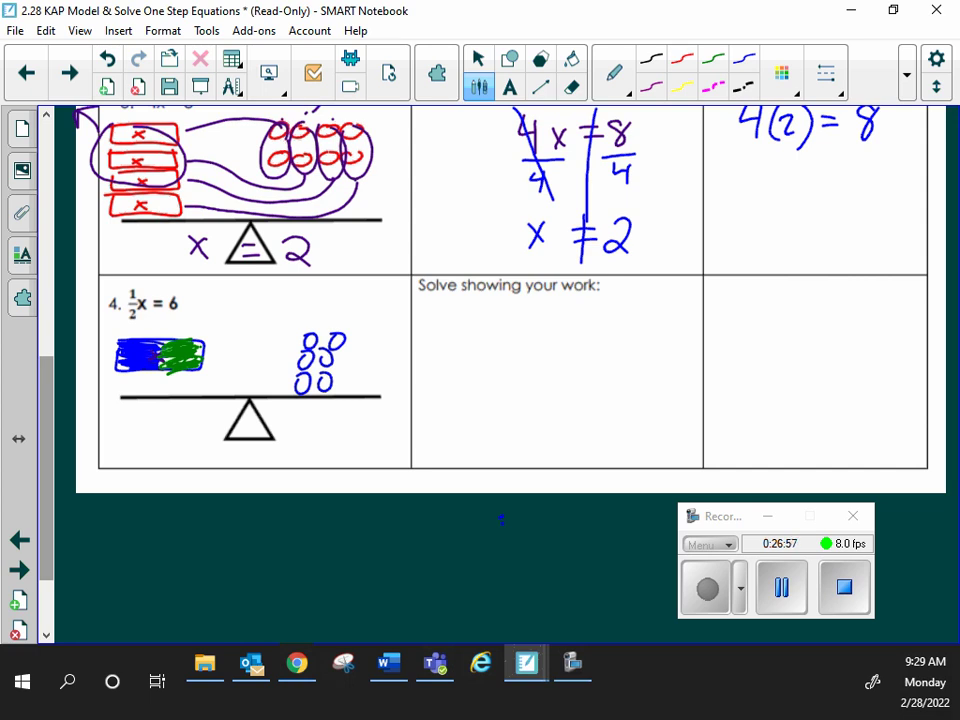
{"action": "mouse_move", "coordinate": [348, 371]}
{"action": "left_mouse_down"}
{"action": "mouse_move", "coordinate": [354, 343]}
{"action": "mouse_move", "coordinate": [372, 350]}
{"action": "mouse_move", "coordinate": [378, 340]}
{"action": "mouse_move", "coordinate": [360, 374]}
{"action": "mouse_move", "coordinate": [372, 376]}
{"action": "left_mouse_up"}
{"action": "left_click", "coordinate": [369, 362]}
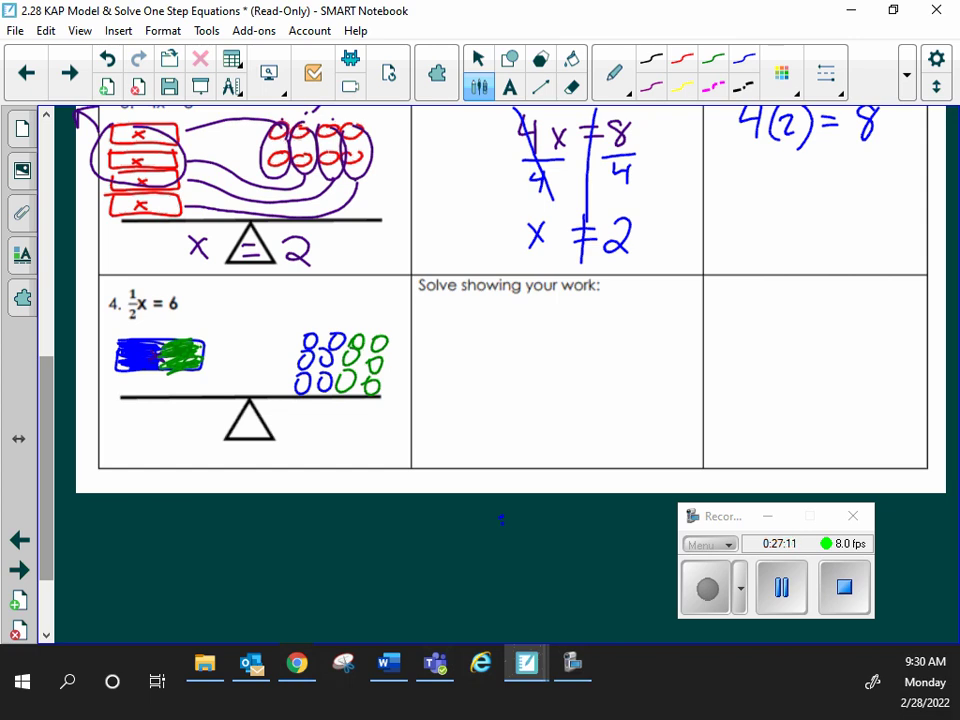
{"action": "left_click_drag", "start_coordinate": [193, 416], "coordinate": [207, 444]}
{"action": "mouse_move", "coordinate": [207, 416]}
{"action": "left_mouse_down"}
{"action": "mouse_move", "coordinate": [192, 444]}
{"action": "mouse_move", "coordinate": [246, 420]}
{"action": "left_mouse_up"}
{"action": "left_click_drag", "start_coordinate": [233, 430], "coordinate": [332, 438]}
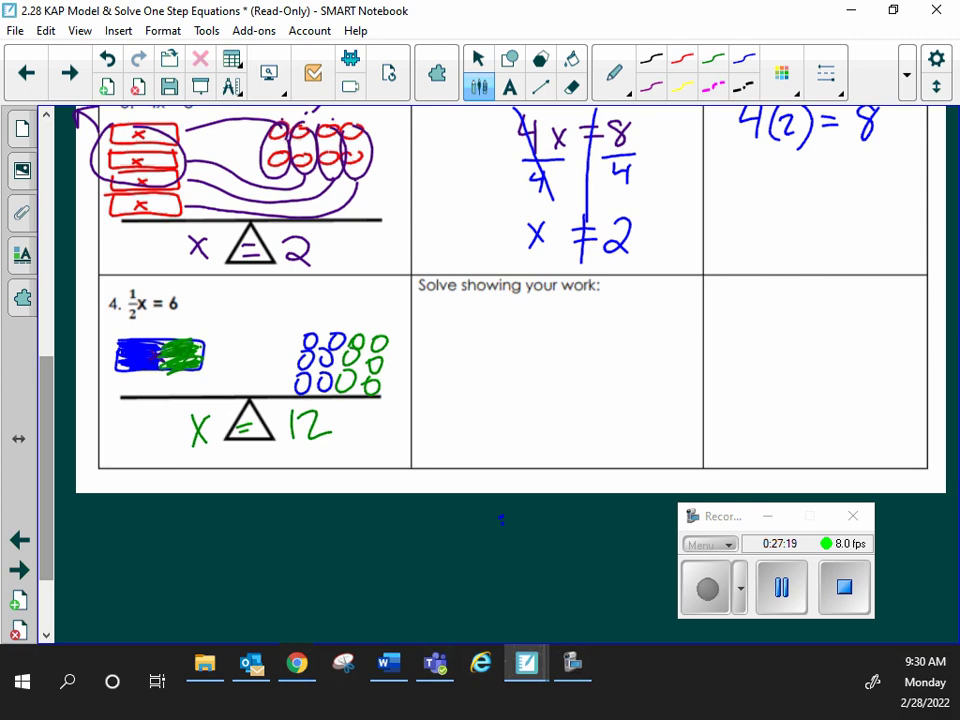
Begin writing ½x = 6 in problem 4's work cell.
{"action": "left_click_drag", "start_coordinate": [513, 303], "coordinate": [518, 317]}
{"action": "mouse_move", "coordinate": [500, 323]}
{"action": "left_mouse_down"}
{"action": "mouse_move", "coordinate": [527, 323]}
{"action": "mouse_move", "coordinate": [528, 346]}
{"action": "mouse_move", "coordinate": [547, 337]}
{"action": "left_mouse_up"}
{"action": "mouse_move", "coordinate": [547, 318]}
{"action": "left_mouse_down"}
{"action": "mouse_move", "coordinate": [533, 337]}
{"action": "mouse_move", "coordinate": [580, 316]}
{"action": "left_mouse_up"}
Finish ½x = 6 and multiply both sides by 2, separated by a vertical line.
{"action": "mouse_move", "coordinate": [565, 328]}
{"action": "left_mouse_down"}
{"action": "mouse_move", "coordinate": [600, 336]}
{"action": "mouse_move", "coordinate": [593, 324]}
{"action": "left_mouse_up"}
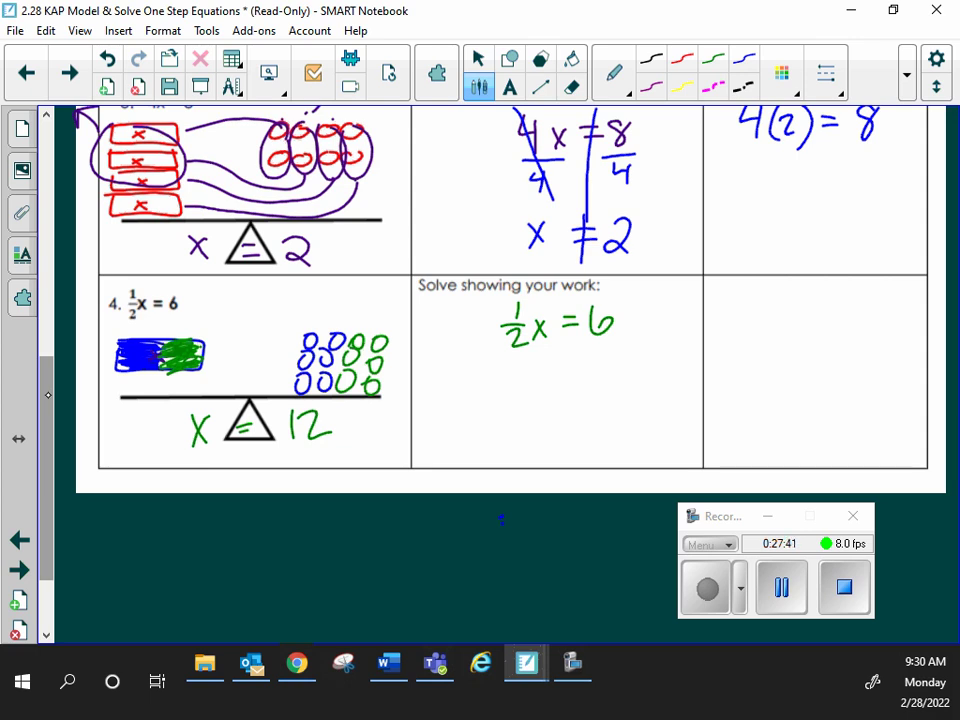
{"action": "left_click_drag", "start_coordinate": [484, 320], "coordinate": [497, 333]}
{"action": "mouse_move", "coordinate": [497, 320]}
{"action": "left_mouse_down"}
{"action": "mouse_move", "coordinate": [484, 333]}
{"action": "mouse_move", "coordinate": [452, 318]}
{"action": "mouse_move", "coordinate": [462, 323]}
{"action": "left_mouse_up"}
{"action": "left_click", "coordinate": [623, 323]}
{"action": "left_click_drag", "start_coordinate": [644, 314], "coordinate": [664, 330]}
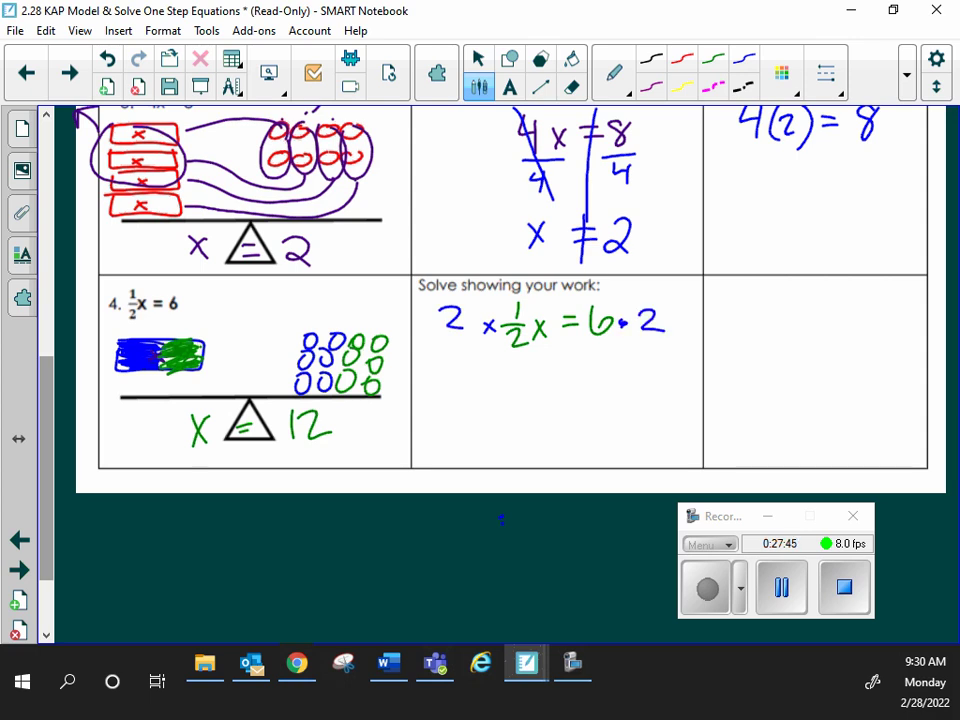
{"action": "left_click_drag", "start_coordinate": [568, 298], "coordinate": [572, 478]}
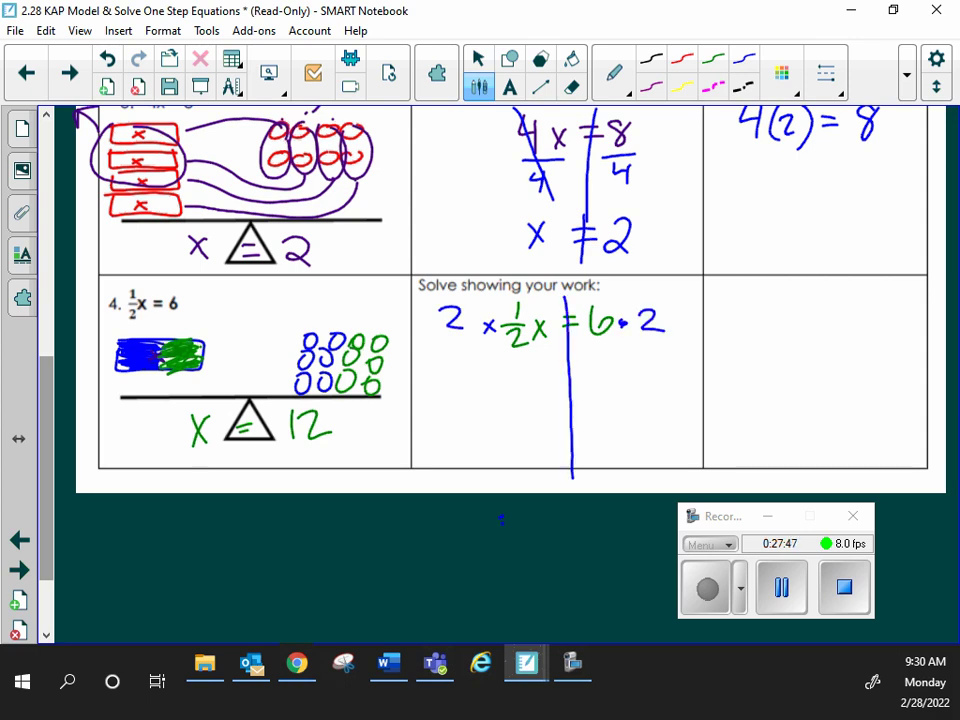
Cancel the 2 against the ½ and write x = 12.
{"action": "mouse_move", "coordinate": [440, 309]}
{"action": "left_mouse_down"}
{"action": "mouse_move", "coordinate": [526, 343]}
{"action": "mouse_move", "coordinate": [541, 398]}
{"action": "left_mouse_up"}
{"action": "mouse_move", "coordinate": [541, 380]}
{"action": "left_mouse_down"}
{"action": "mouse_move", "coordinate": [522, 398]}
{"action": "mouse_move", "coordinate": [580, 382]}
{"action": "left_mouse_up"}
{"action": "left_click_drag", "start_coordinate": [556, 392], "coordinate": [581, 391]}
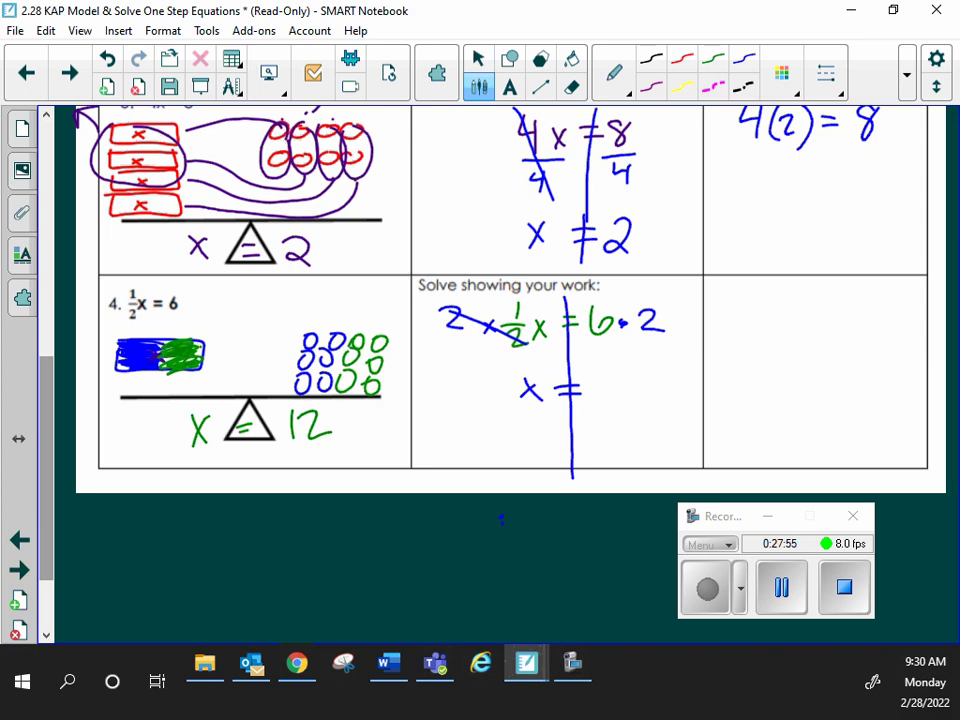
{"action": "mouse_move", "coordinate": [592, 372]}
{"action": "left_mouse_down"}
{"action": "mouse_move", "coordinate": [592, 402]}
{"action": "mouse_move", "coordinate": [630, 400]}
{"action": "left_mouse_up"}
Start writing a yellow ½ below the table.
{"action": "scroll", "coordinate": [49, 503], "scroll_direction": "down", "scroll_amount": 3}
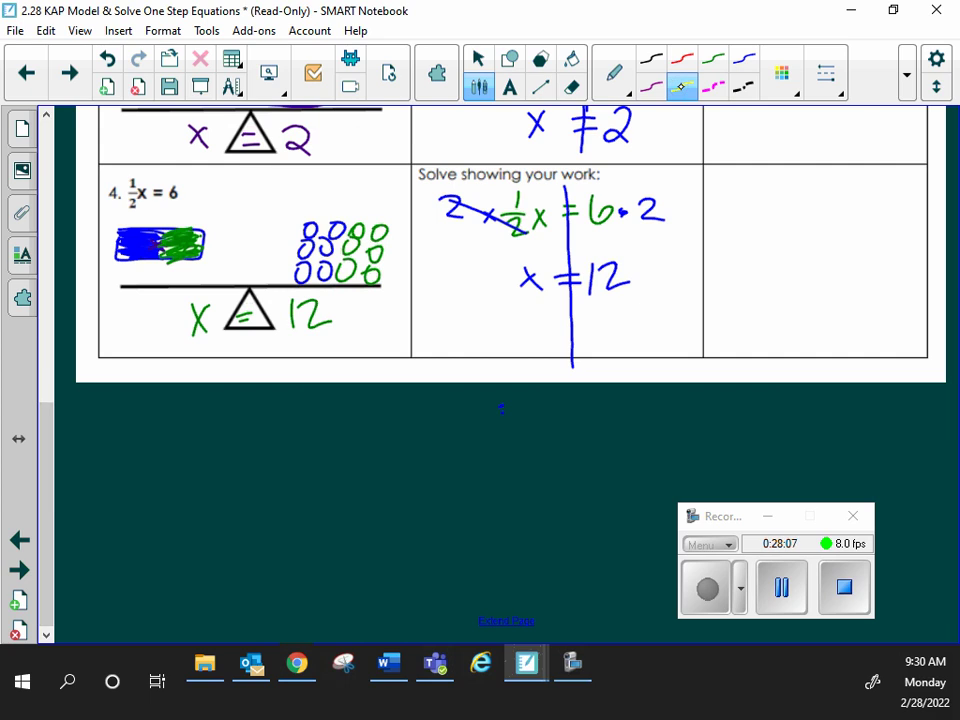
{"action": "left_click_drag", "start_coordinate": [247, 407], "coordinate": [251, 440]}
{"action": "mouse_move", "coordinate": [231, 445]}
{"action": "left_mouse_down"}
{"action": "mouse_move", "coordinate": [279, 444]}
{"action": "mouse_move", "coordinate": [280, 480]}
{"action": "mouse_move", "coordinate": [309, 465]}
{"action": "mouse_move", "coordinate": [287, 466]}
{"action": "mouse_move", "coordinate": [357, 440]}
{"action": "left_mouse_up"}
Complete ½x = 6 below the table and divide both sides by ½.
{"action": "left_click_drag", "start_coordinate": [333, 458], "coordinate": [380, 455]}
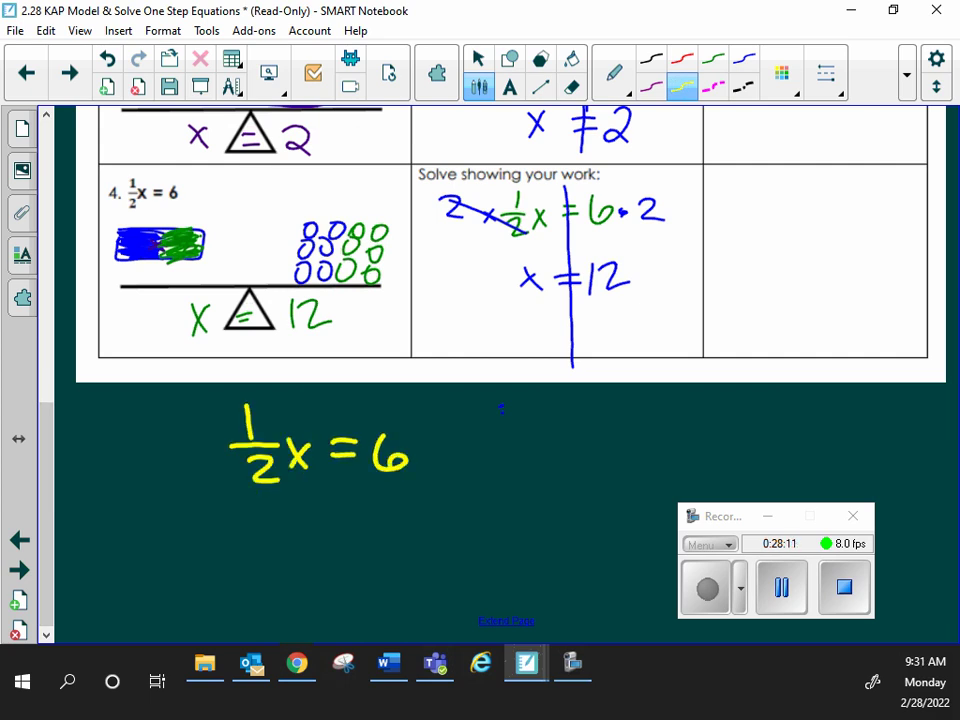
{"action": "scroll", "coordinate": [512, 403], "scroll_direction": "down", "scroll_amount": 3}
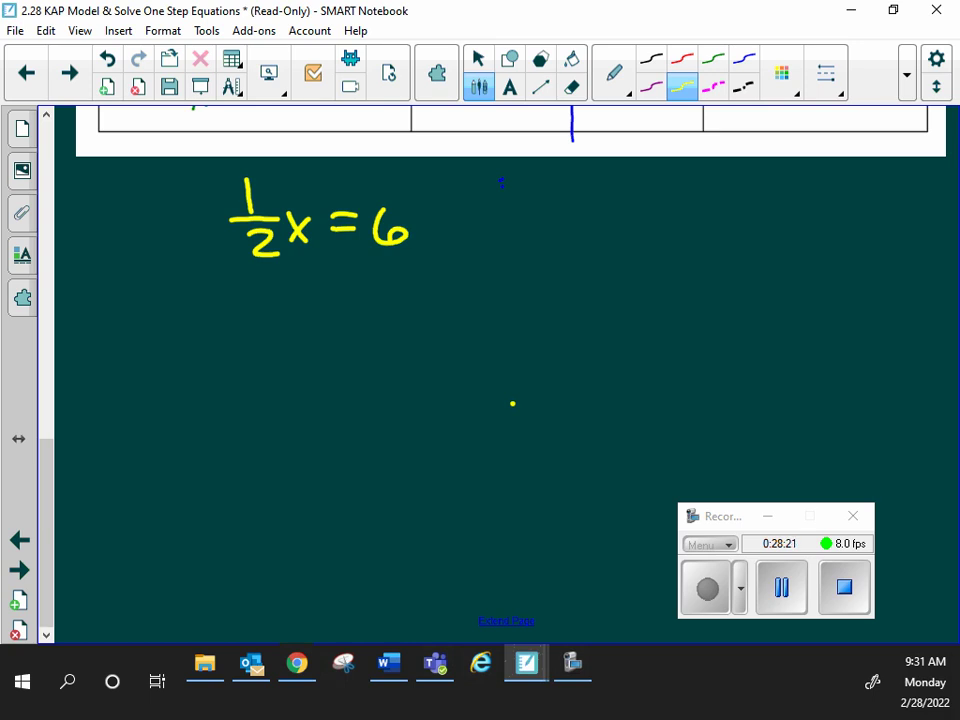
{"action": "left_click_drag", "start_coordinate": [221, 299], "coordinate": [279, 305]}
{"action": "left_click", "coordinate": [231, 286]}
{"action": "left_click", "coordinate": [231, 314]}
{"action": "left_click_drag", "start_coordinate": [260, 316], "coordinate": [280, 333]}
{"action": "mouse_move", "coordinate": [375, 296]}
{"action": "left_mouse_down"}
{"action": "mouse_move", "coordinate": [425, 284]}
{"action": "mouse_move", "coordinate": [441, 306]}
{"action": "left_mouse_up"}
{"action": "left_click", "coordinate": [388, 284]}
{"action": "left_click", "coordinate": [388, 311]}
{"action": "left_click_drag", "start_coordinate": [420, 315], "coordinate": [450, 329]}
Write ½ ÷ ½ below the equation.
{"action": "mouse_move", "coordinate": [115, 397]}
{"action": "left_mouse_down"}
{"action": "mouse_move", "coordinate": [117, 425]}
{"action": "mouse_move", "coordinate": [145, 432]}
{"action": "left_mouse_up"}
{"action": "mouse_move", "coordinate": [100, 445]}
{"action": "left_mouse_down"}
{"action": "mouse_move", "coordinate": [112, 458]}
{"action": "mouse_move", "coordinate": [150, 460]}
{"action": "left_mouse_up"}
{"action": "left_click_drag", "start_coordinate": [155, 437], "coordinate": [177, 436]}
{"action": "left_click", "coordinate": [167, 424]}
{"action": "left_click", "coordinate": [167, 452]}
{"action": "mouse_move", "coordinate": [203, 393]}
{"action": "left_mouse_down"}
{"action": "mouse_move", "coordinate": [207, 421]}
{"action": "mouse_move", "coordinate": [229, 432]}
{"action": "left_mouse_up"}
{"action": "left_click_drag", "start_coordinate": [200, 442], "coordinate": [235, 458]}
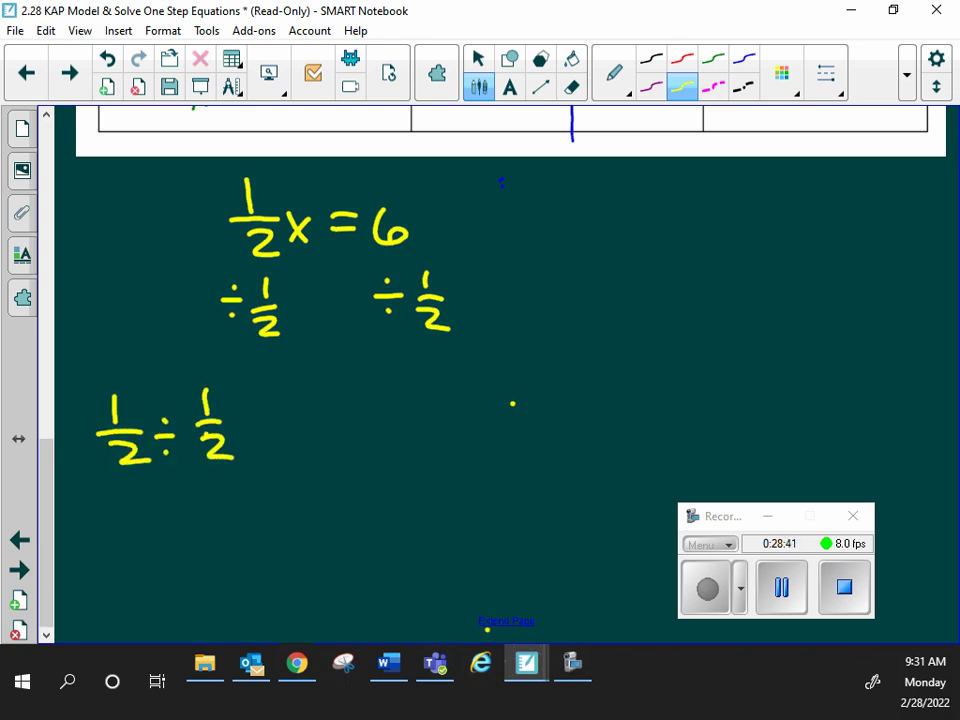
Rewrite the division as ½ × 2/1, multiplying by the reciprocal.
{"action": "scroll", "coordinate": [500, 370], "scroll_direction": "down", "scroll_amount": 5}
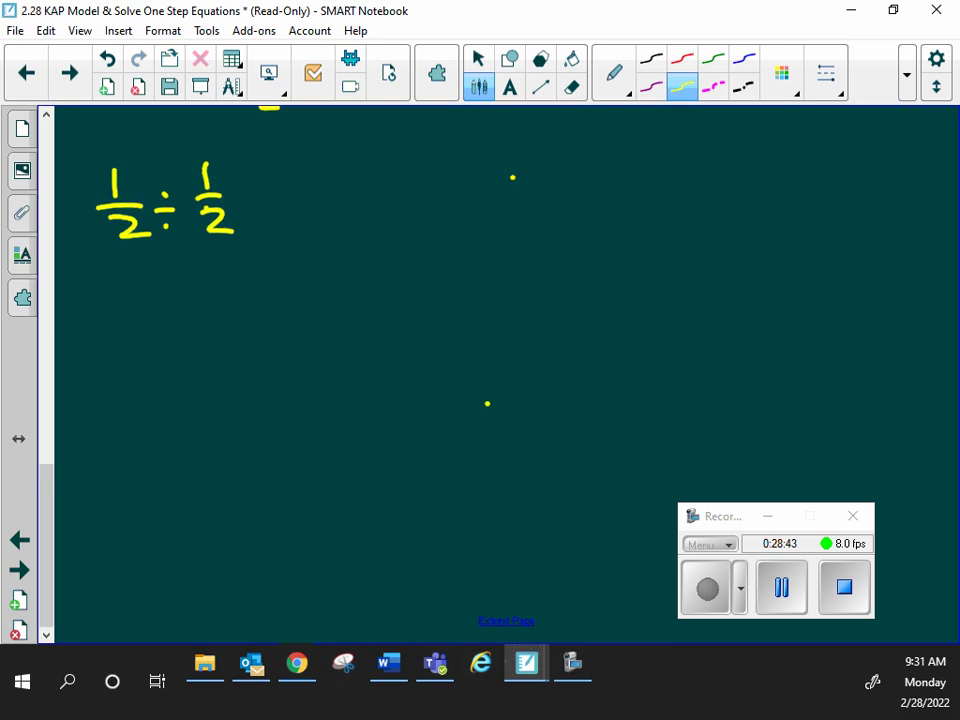
{"action": "scroll", "coordinate": [500, 370], "scroll_direction": "up", "scroll_amount": 2}
{"action": "mouse_move", "coordinate": [128, 394]}
{"action": "left_mouse_down"}
{"action": "mouse_move", "coordinate": [130, 412]}
{"action": "mouse_move", "coordinate": [155, 422]}
{"action": "mouse_move", "coordinate": [162, 452]}
{"action": "mouse_move", "coordinate": [183, 435]}
{"action": "left_mouse_up"}
{"action": "left_click_drag", "start_coordinate": [182, 419], "coordinate": [166, 436]}
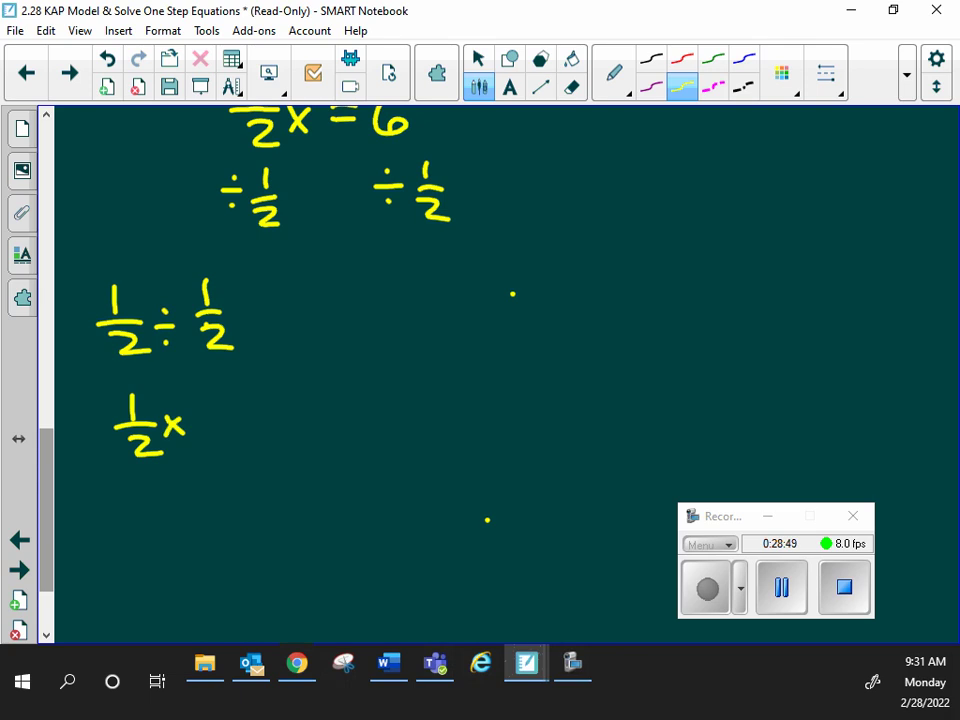
{"action": "left_click_drag", "start_coordinate": [198, 396], "coordinate": [227, 414]}
{"action": "left_click_drag", "start_coordinate": [210, 424], "coordinate": [209, 452]}
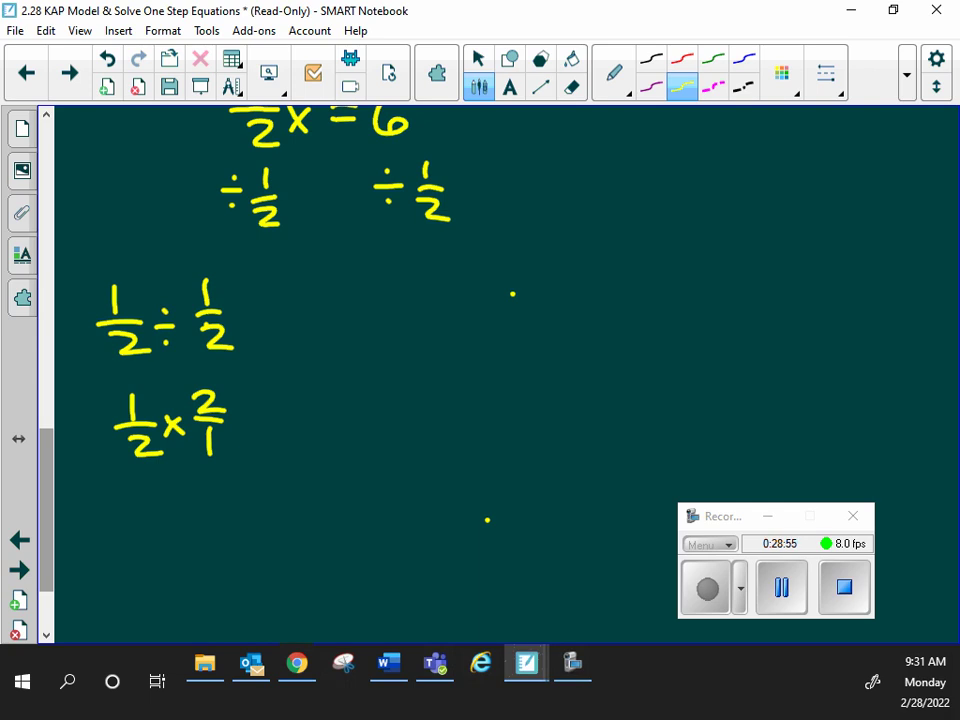
{"action": "scroll", "coordinate": [500, 480], "scroll_direction": "up", "scroll_amount": 5}
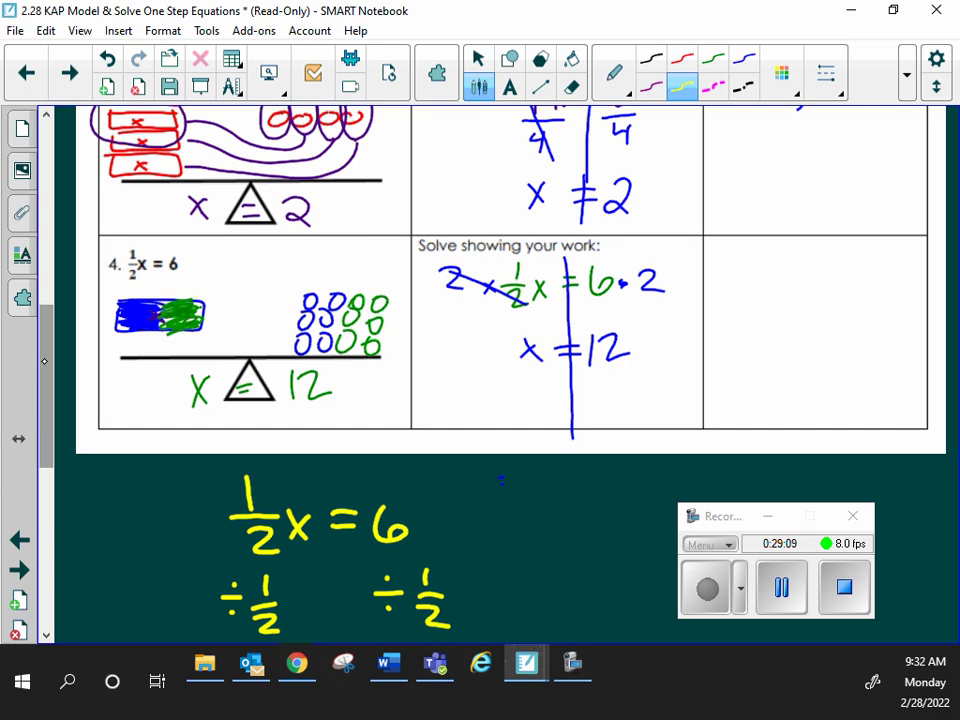
{"action": "scroll", "coordinate": [490, 370], "scroll_direction": "down", "scroll_amount": 5}
{"action": "left_click_drag", "start_coordinate": [40, 476], "coordinate": [50, 362]}
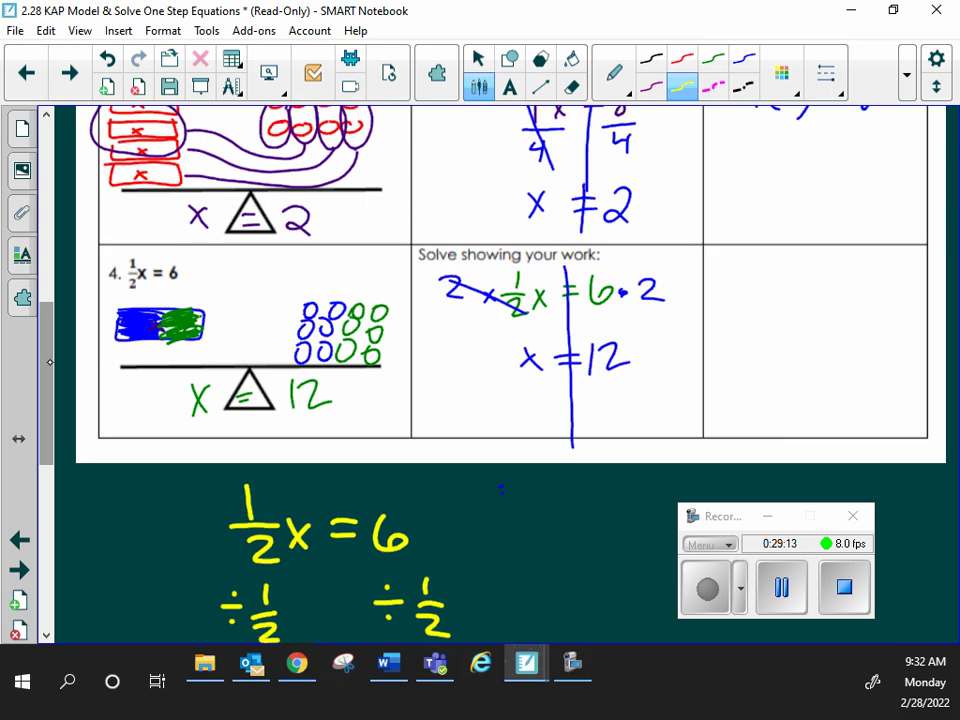
{"action": "scroll", "coordinate": [500, 370], "scroll_direction": "down", "scroll_amount": 5}
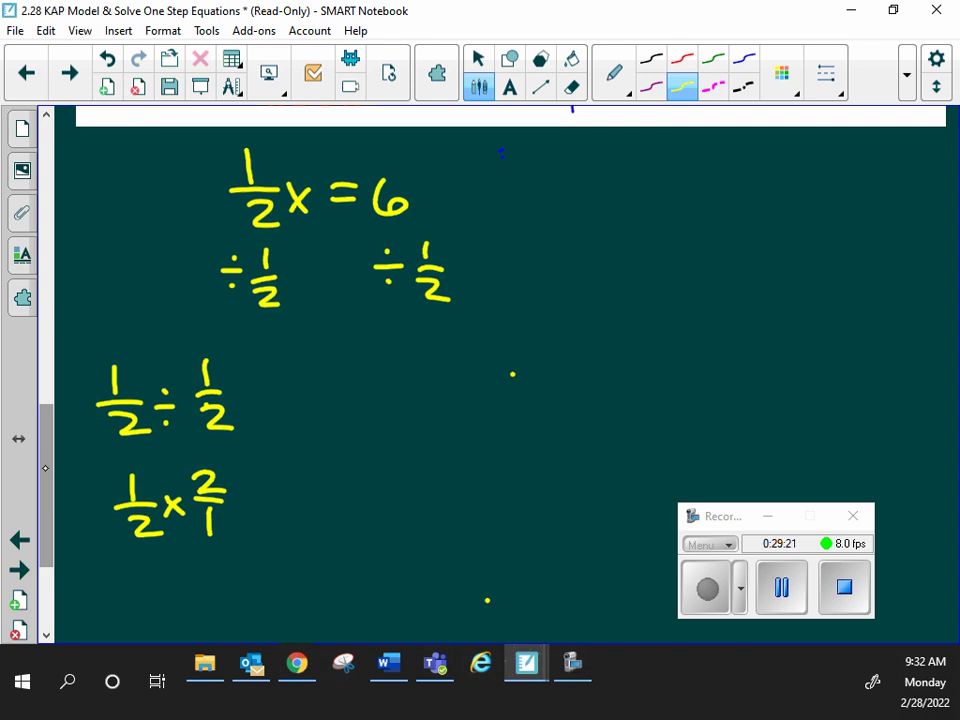
Page forward past You try: to the Homework page with problem 1's x − 6 = 3.
{"action": "left_click", "coordinate": [69, 75]}
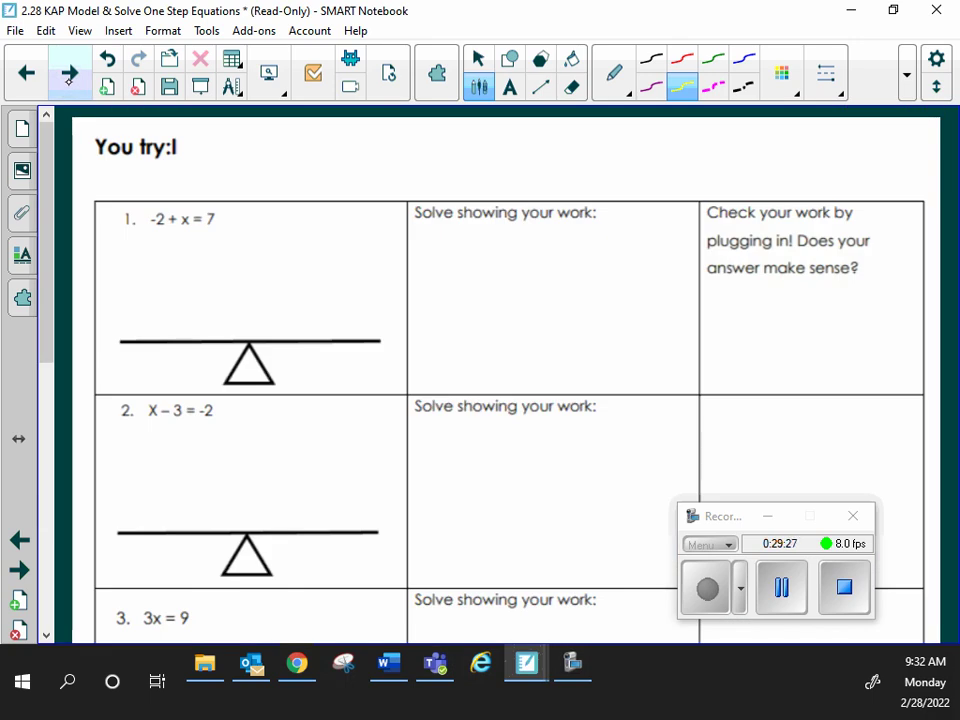
{"action": "left_click", "coordinate": [69, 75]}
{"action": "left_click", "coordinate": [26, 74]}
{"action": "left_click", "coordinate": [69, 74]}
{"action": "left_click", "coordinate": [26, 76]}
{"action": "scroll", "coordinate": [400, 400], "scroll_direction": "down", "scroll_amount": 5}
{"action": "scroll", "coordinate": [400, 400], "scroll_direction": "up", "scroll_amount": 5}
{"action": "left_click", "coordinate": [69, 73]}
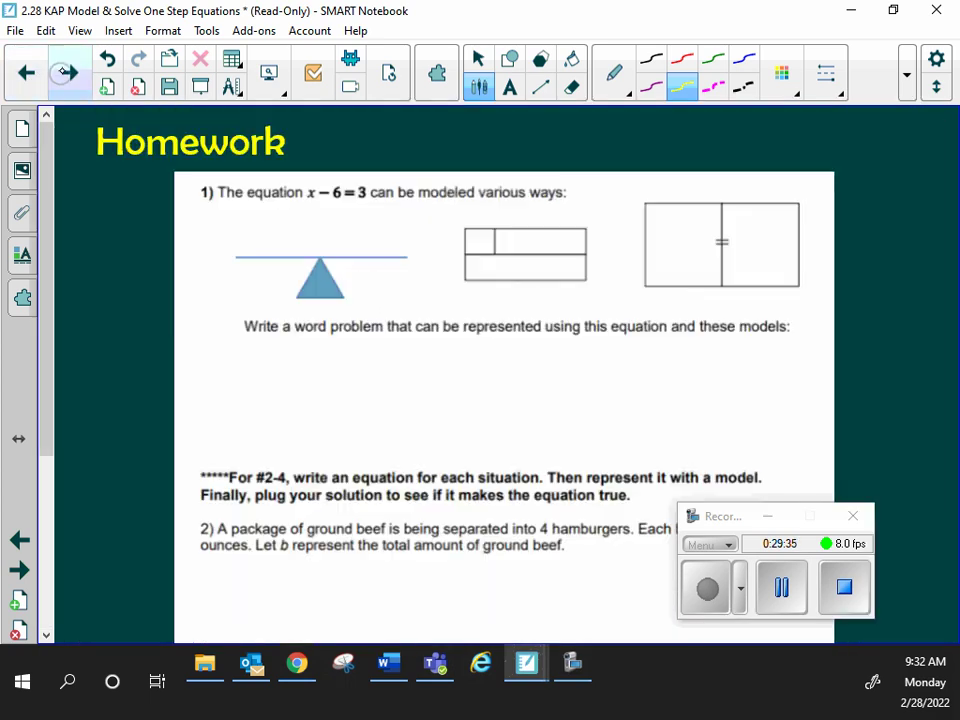
{"action": "left_click", "coordinate": [69, 73]}
{"action": "left_click", "coordinate": [26, 72]}
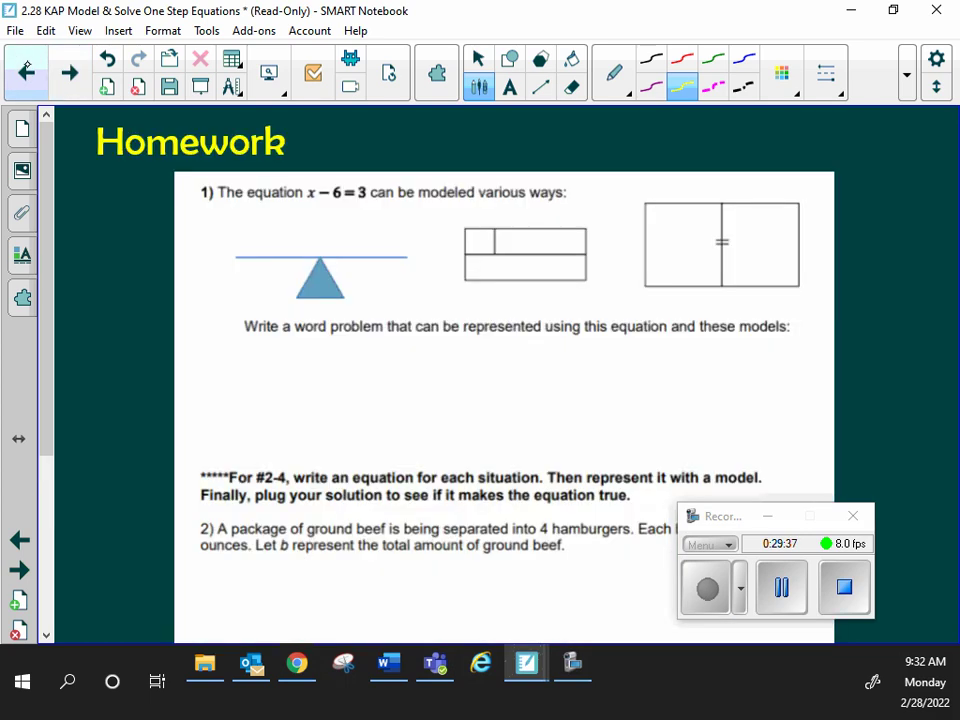